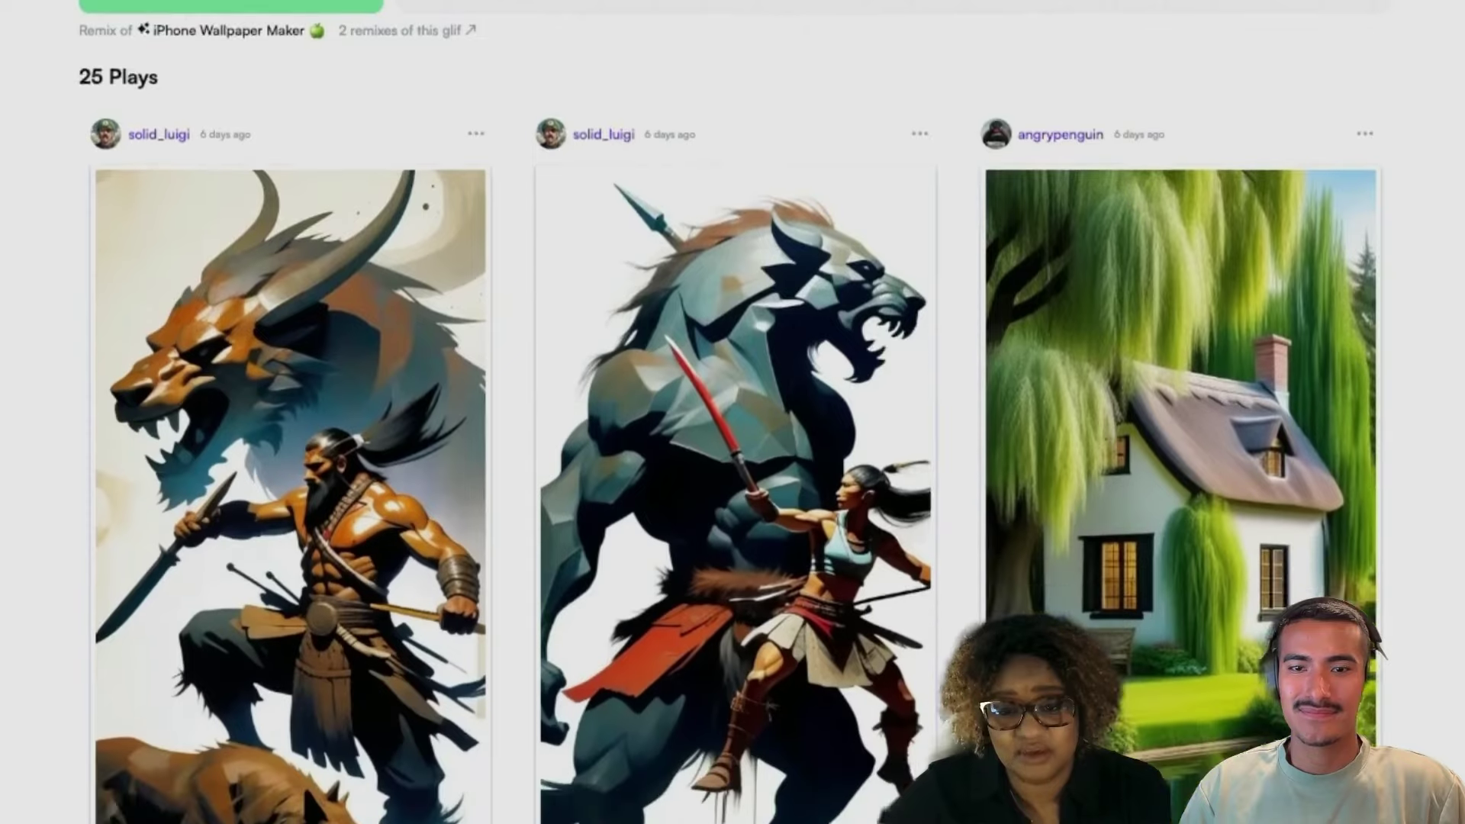
- Examine the wallpapers generated in the plays gallery of the iPhone Wallpaper Maker remix
scroll(733, 412, down, 7)
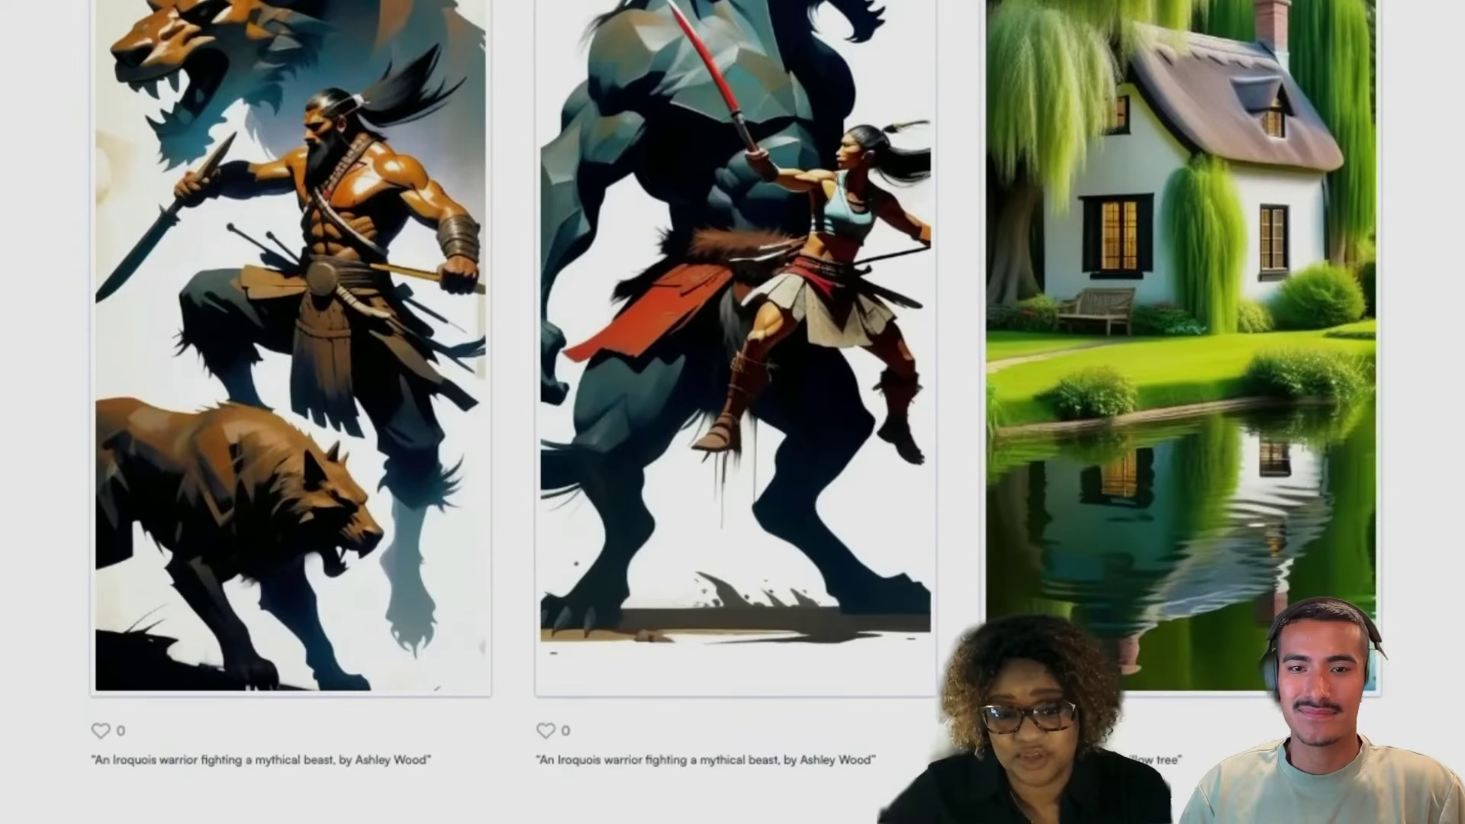
scroll(733, 412, down, 15)
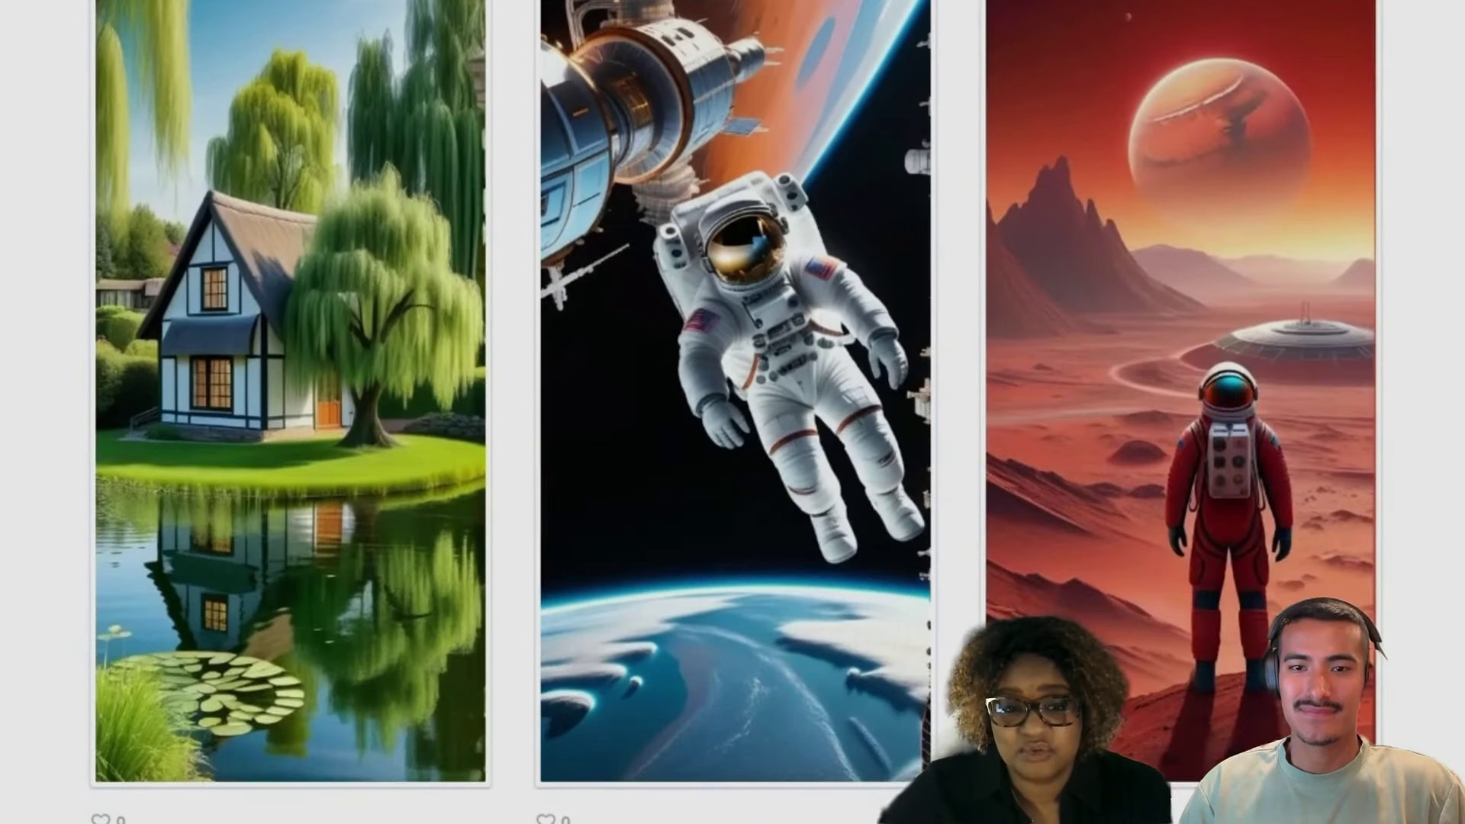
scroll(732, 412, down, 10)
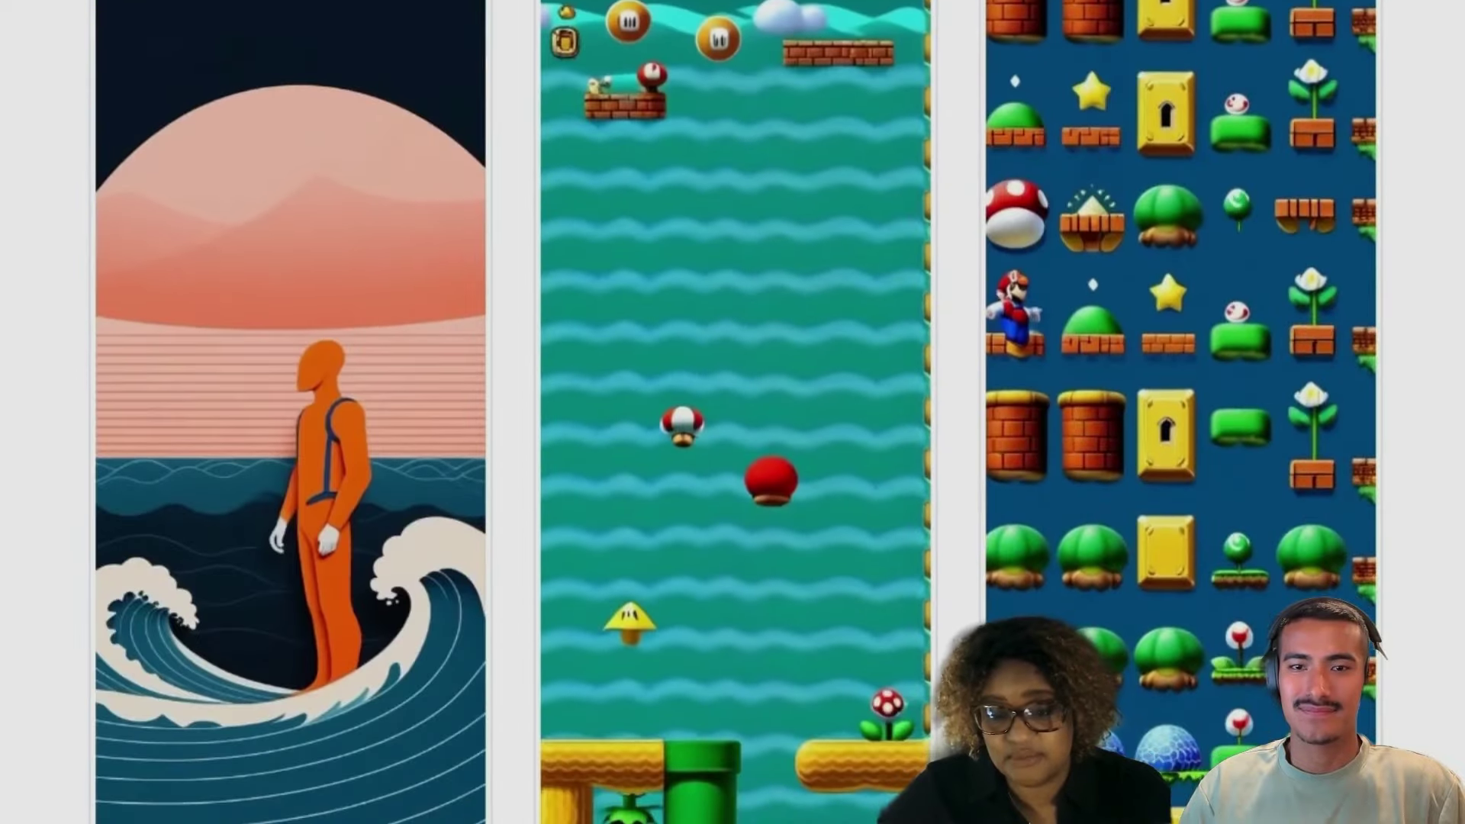
scroll(732, 412, down, 12)
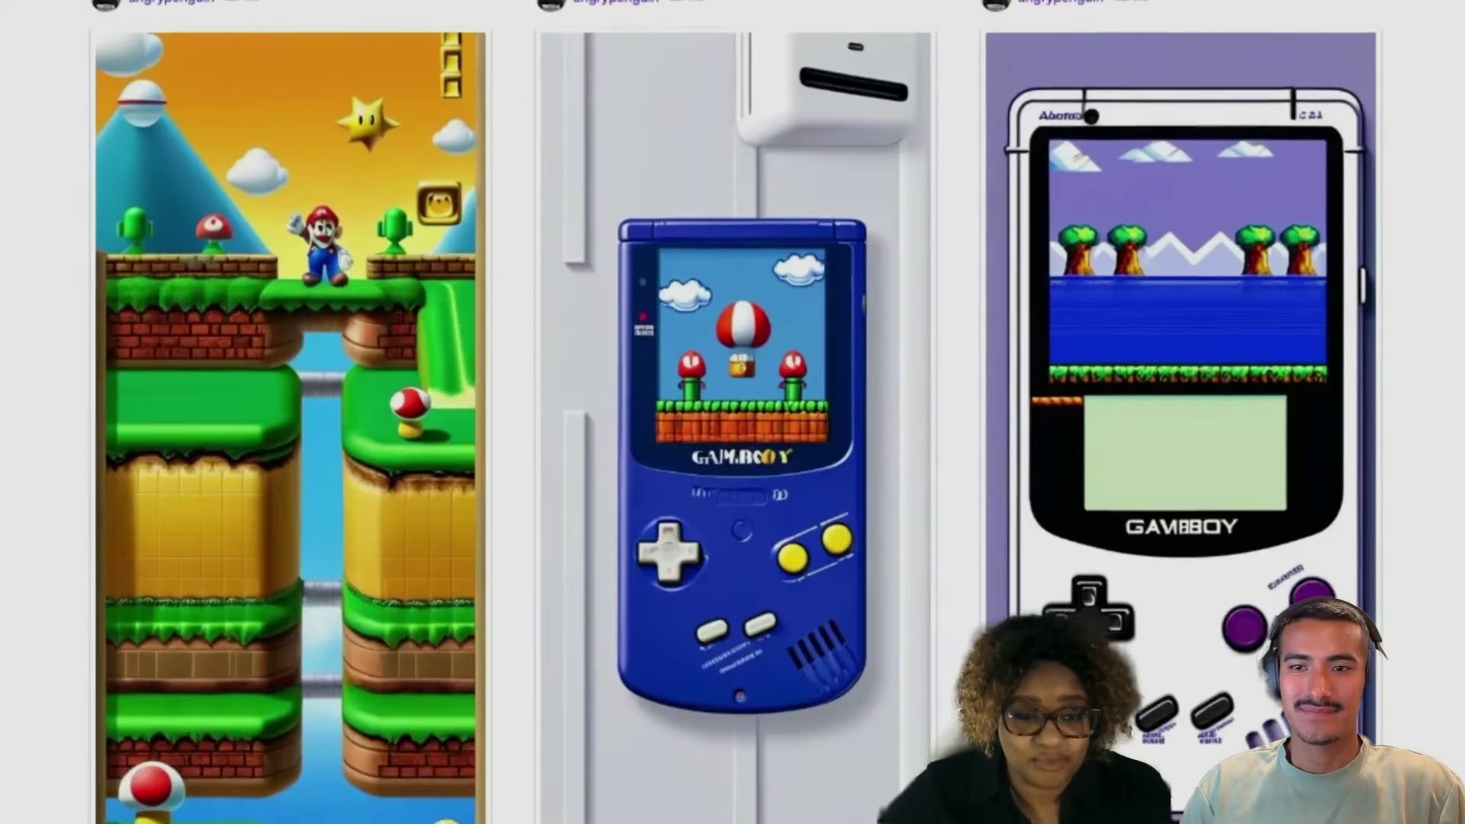
scroll(732, 412, down, 15)
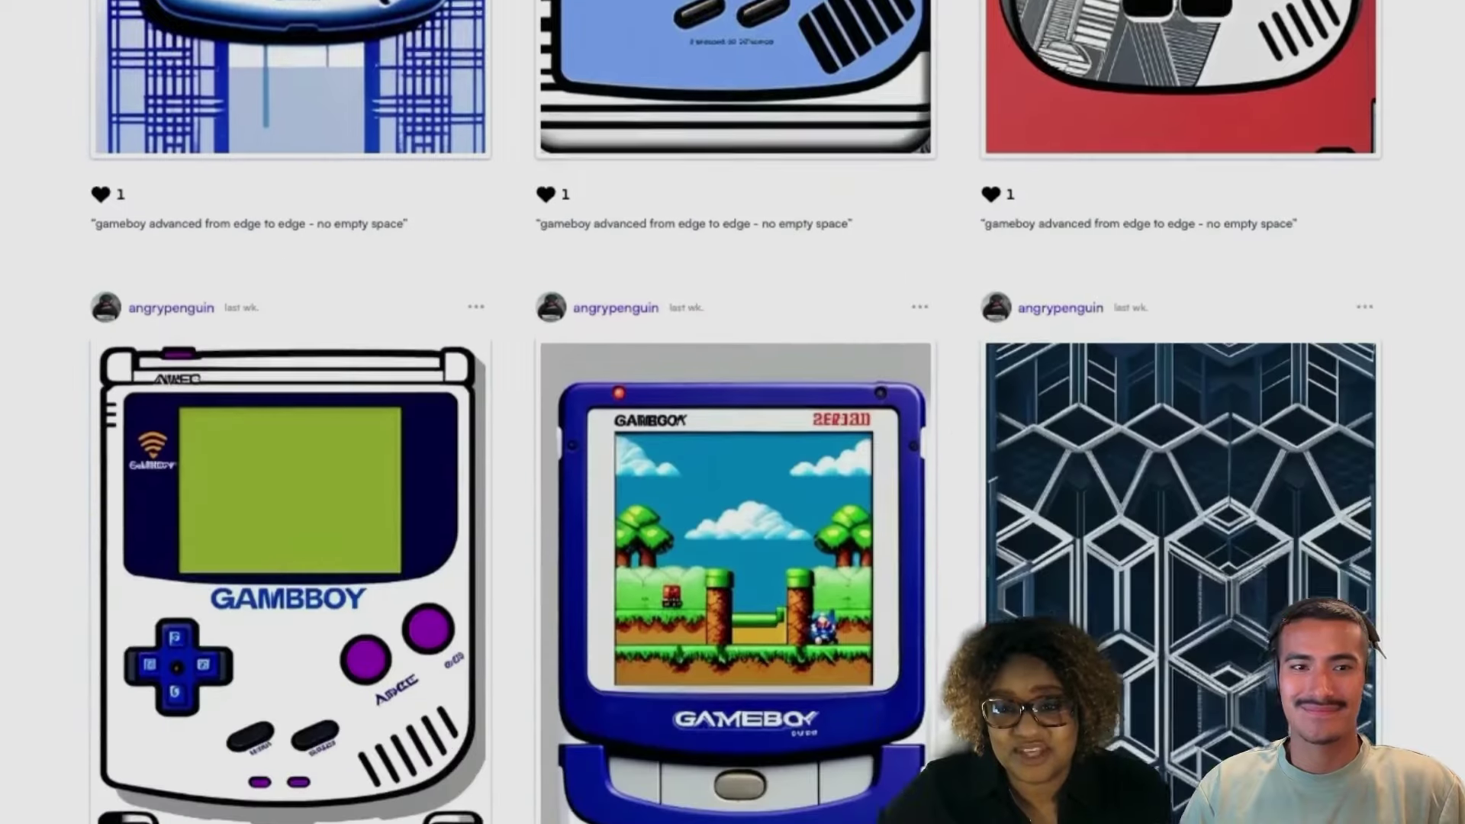
scroll(733, 412, down, 8)
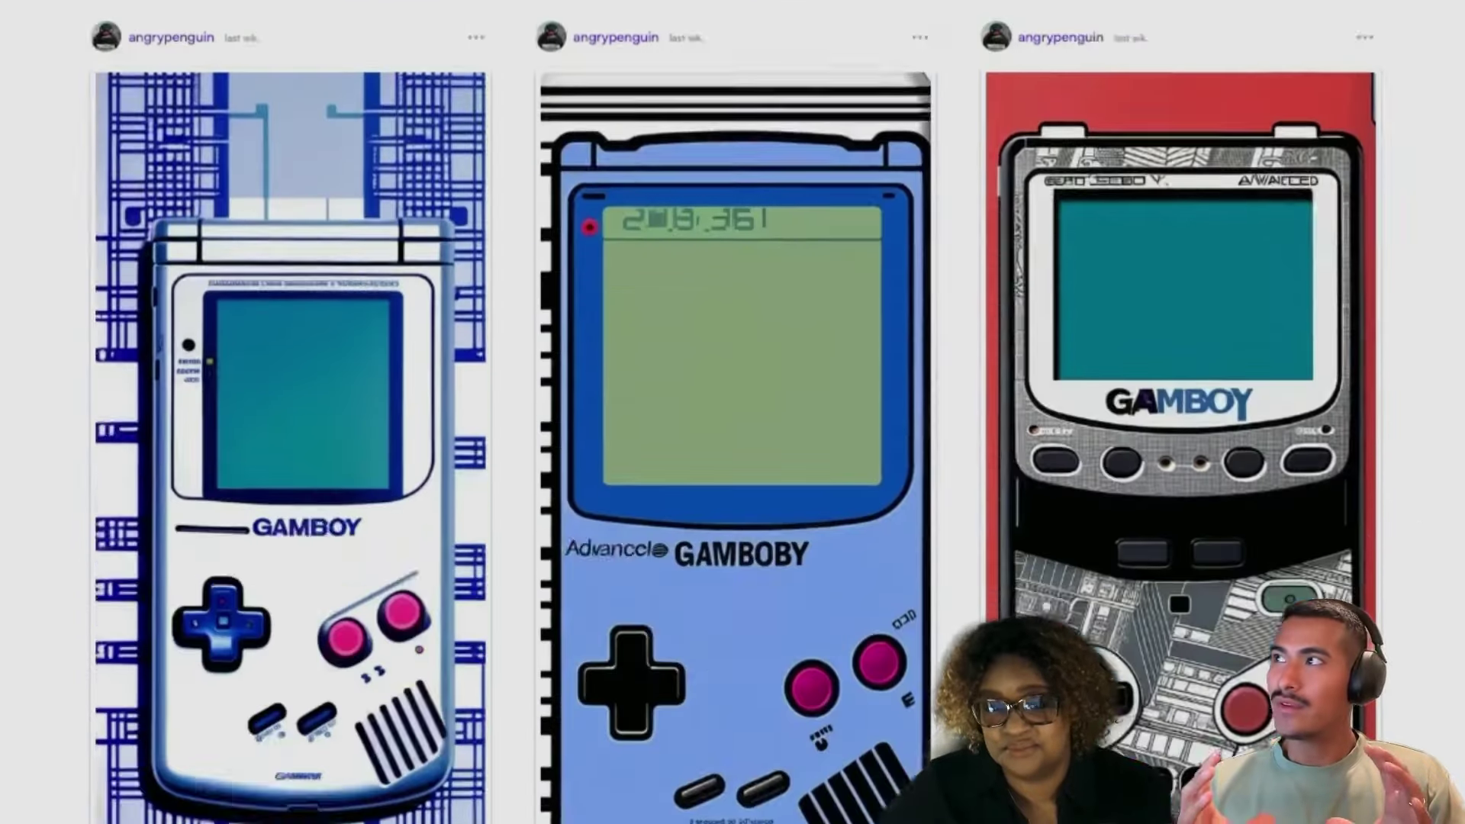
scroll(733, 412, down, 10)
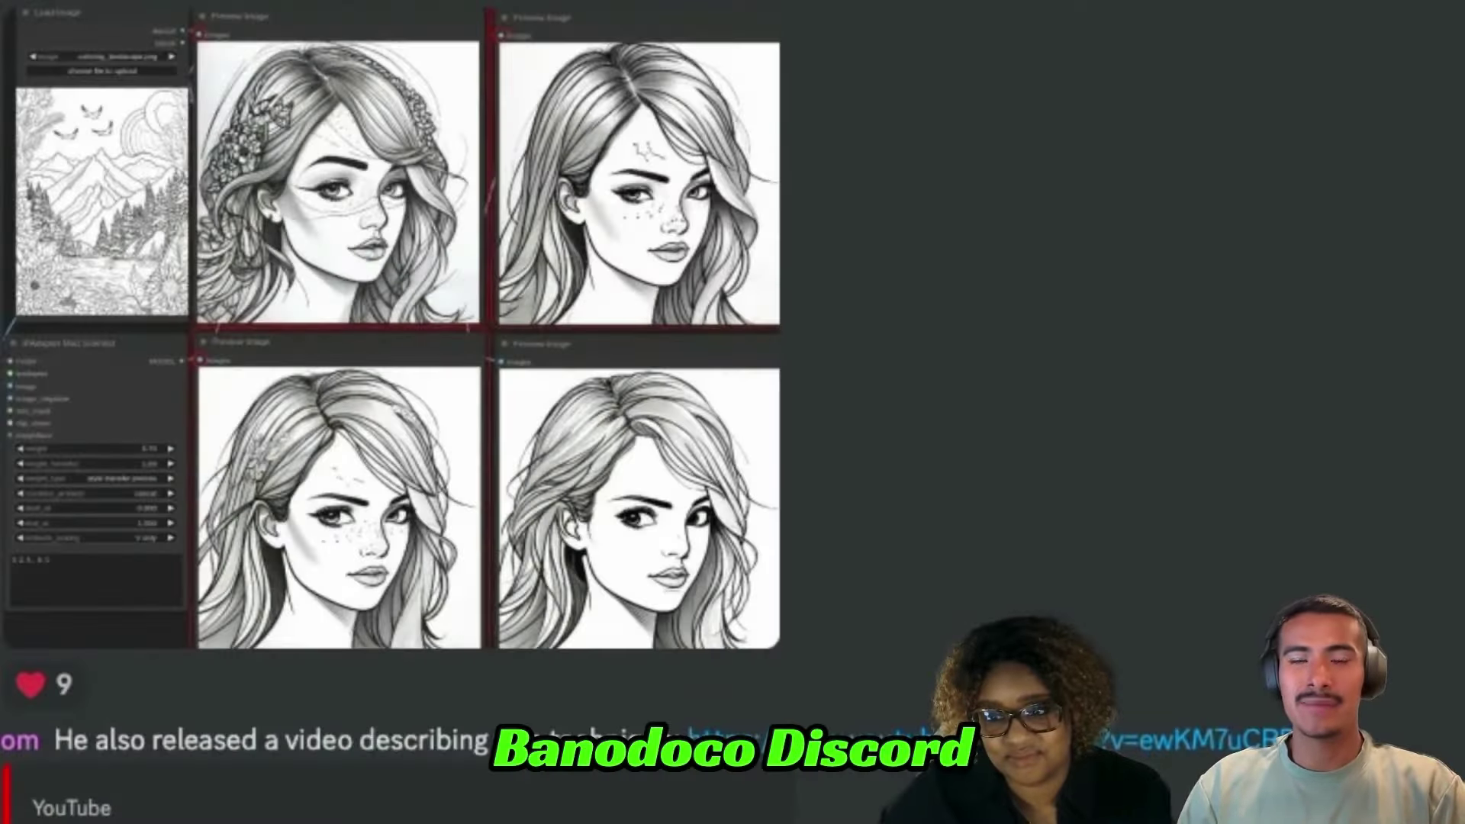
- Look through the Banodoco Discord posts about the Mad Scientist node, the Dough tool and community video works
scroll(488, 412, down, 20)
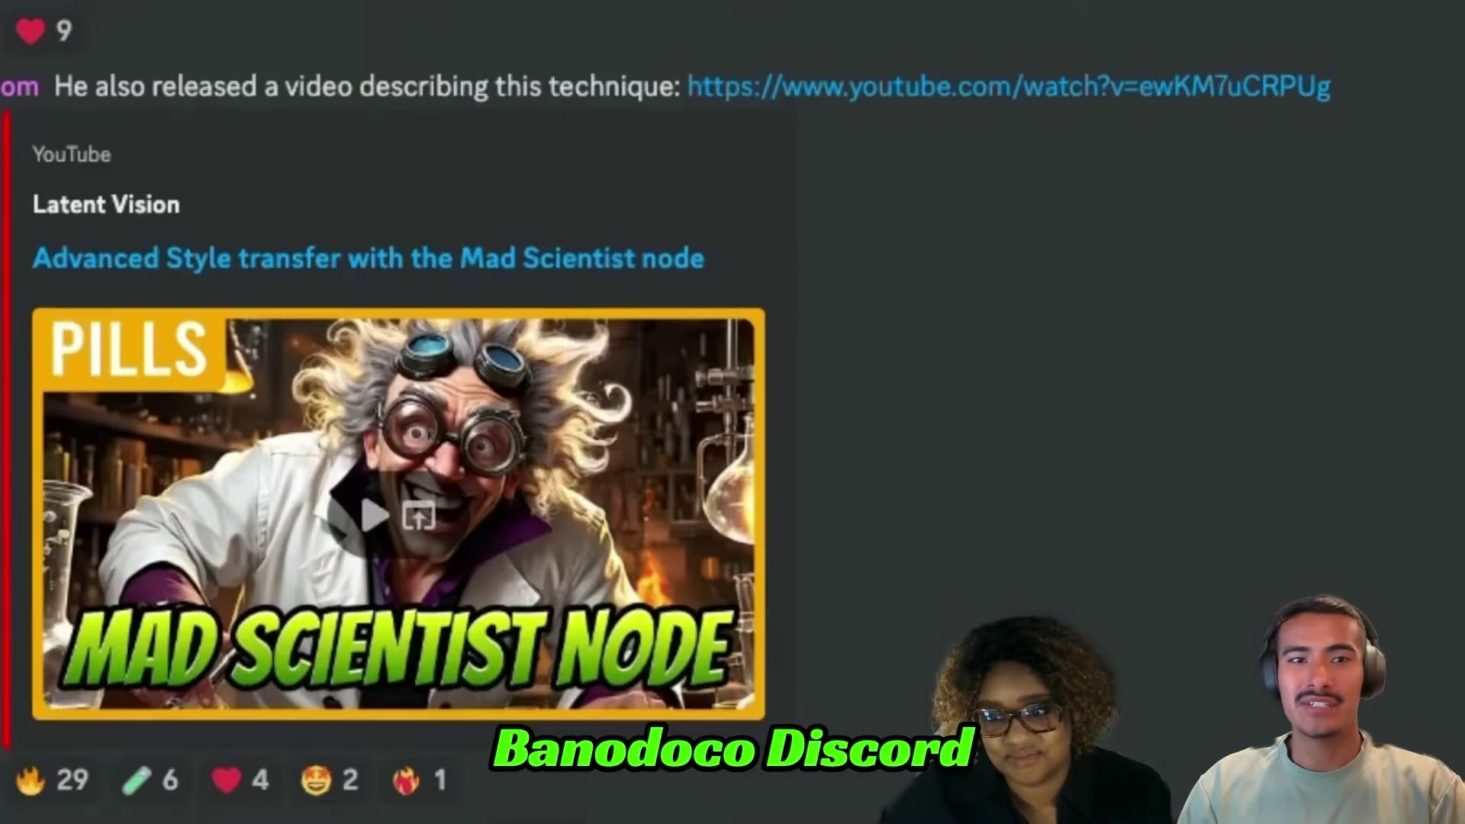
scroll(554, 13, down, 12)
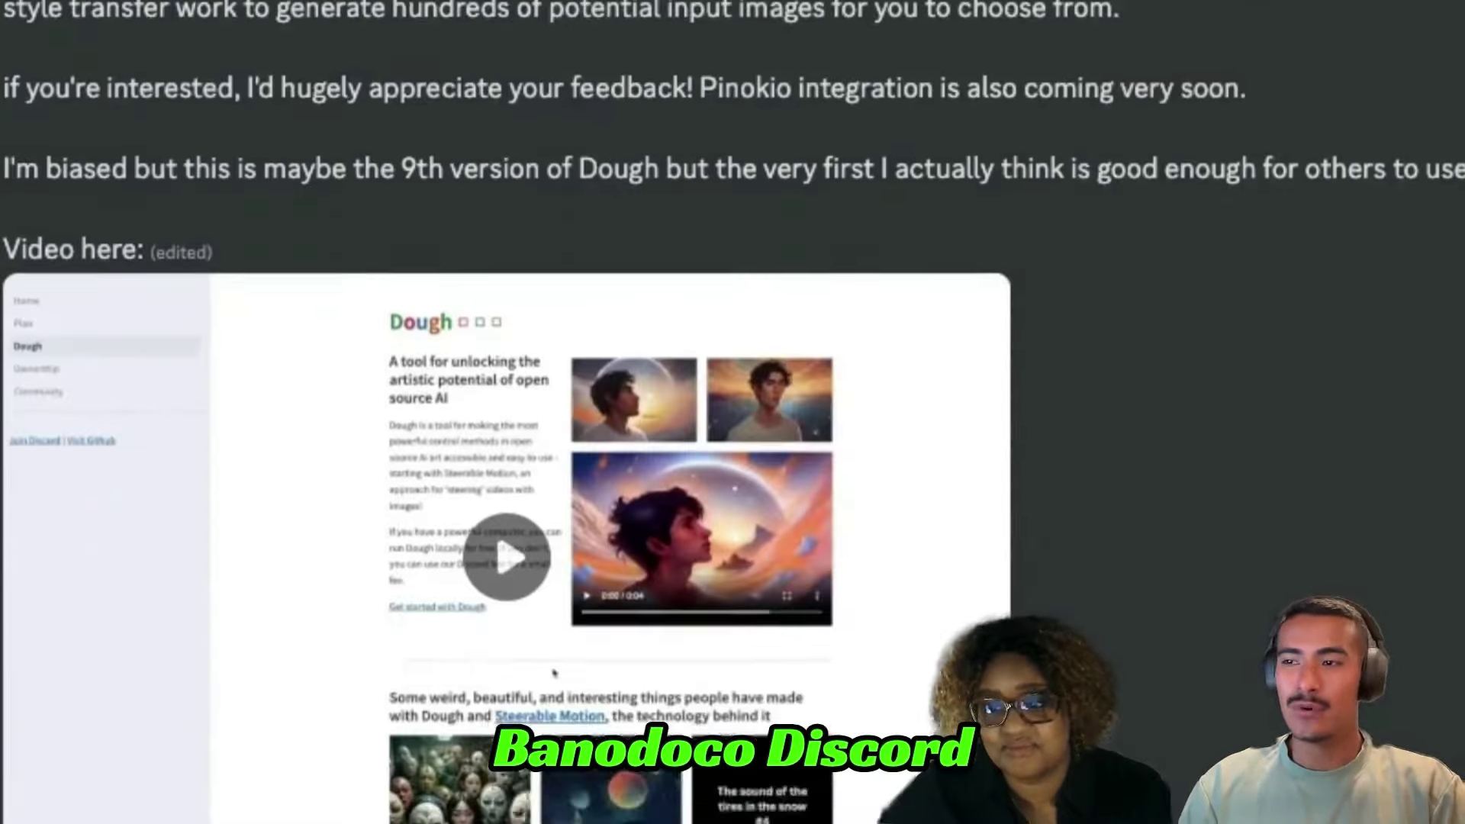
scroll(554, 13, down, 20)
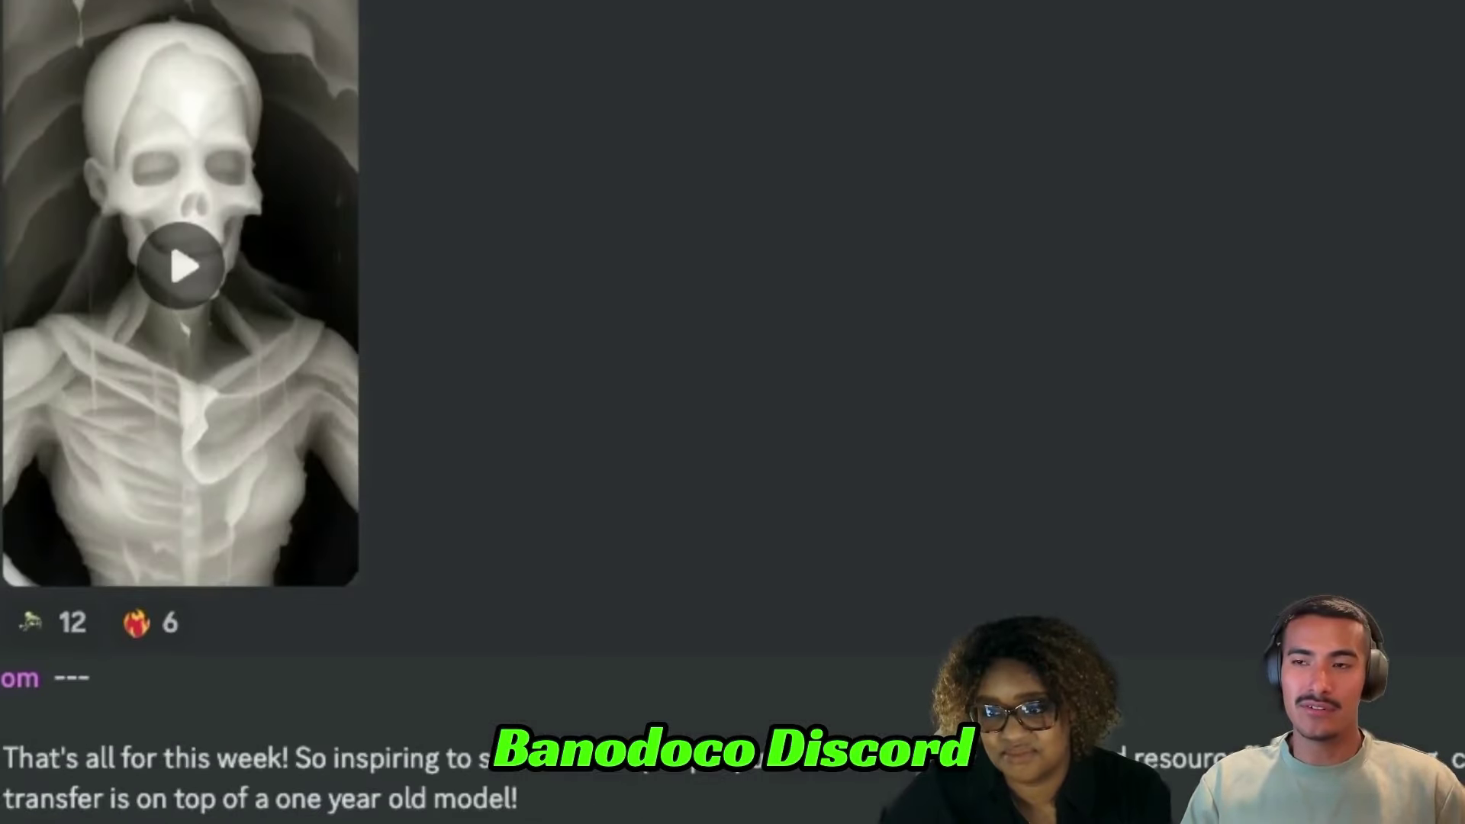
scroll(506, 412, down, 20)
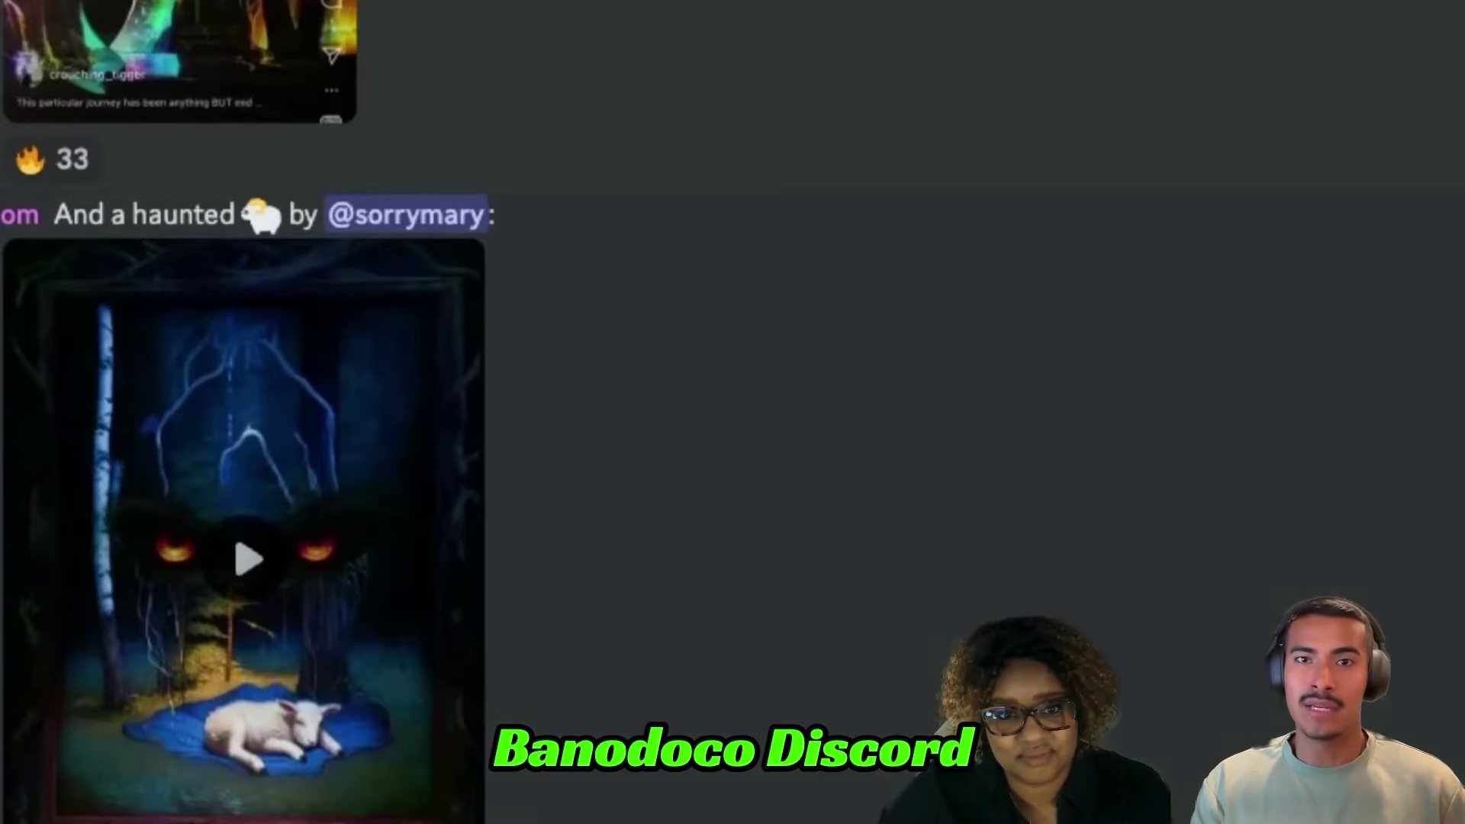
scroll(505, 412, down, 20)
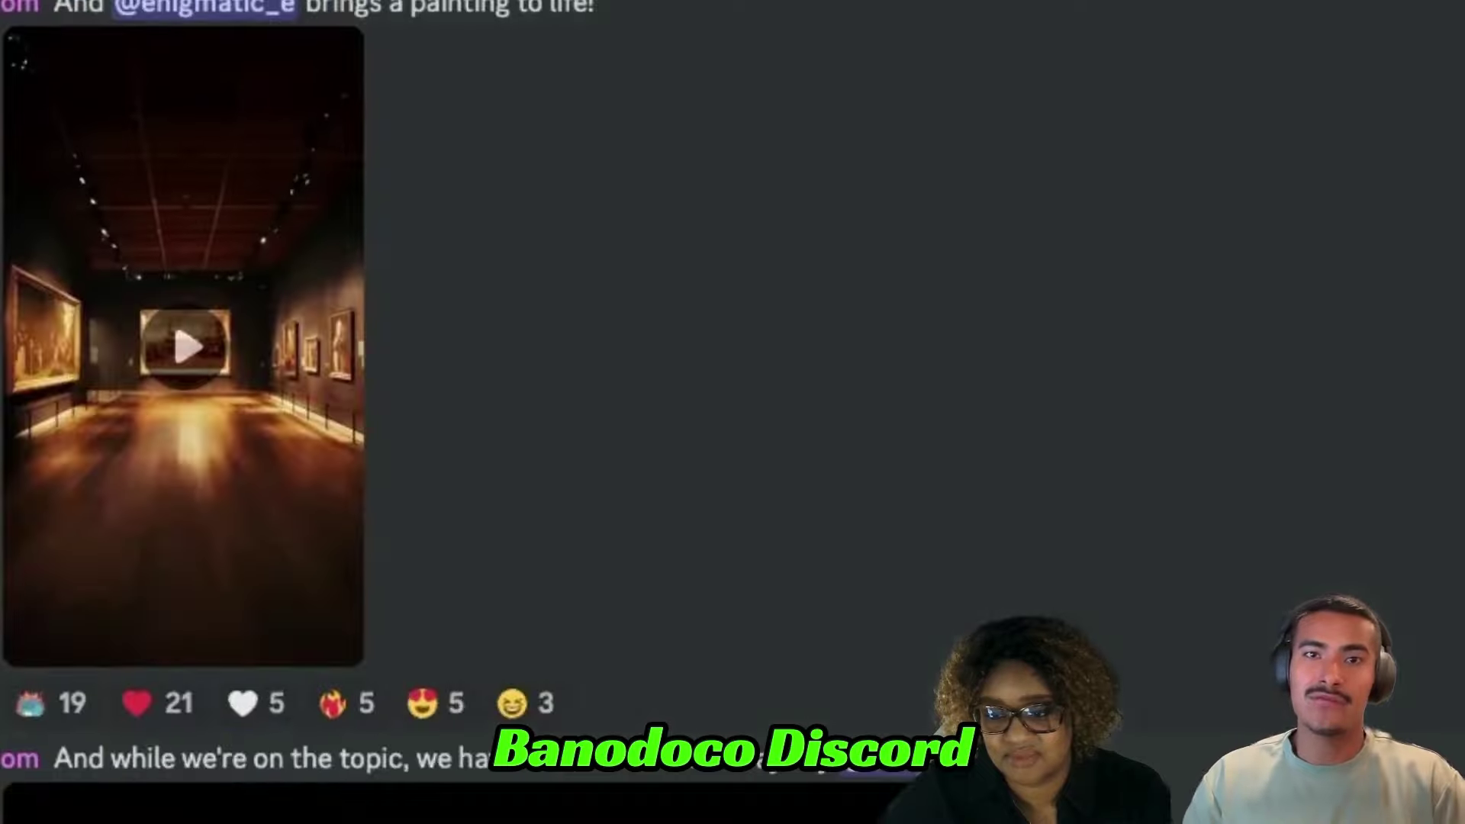
scroll(506, 412, down, 20)
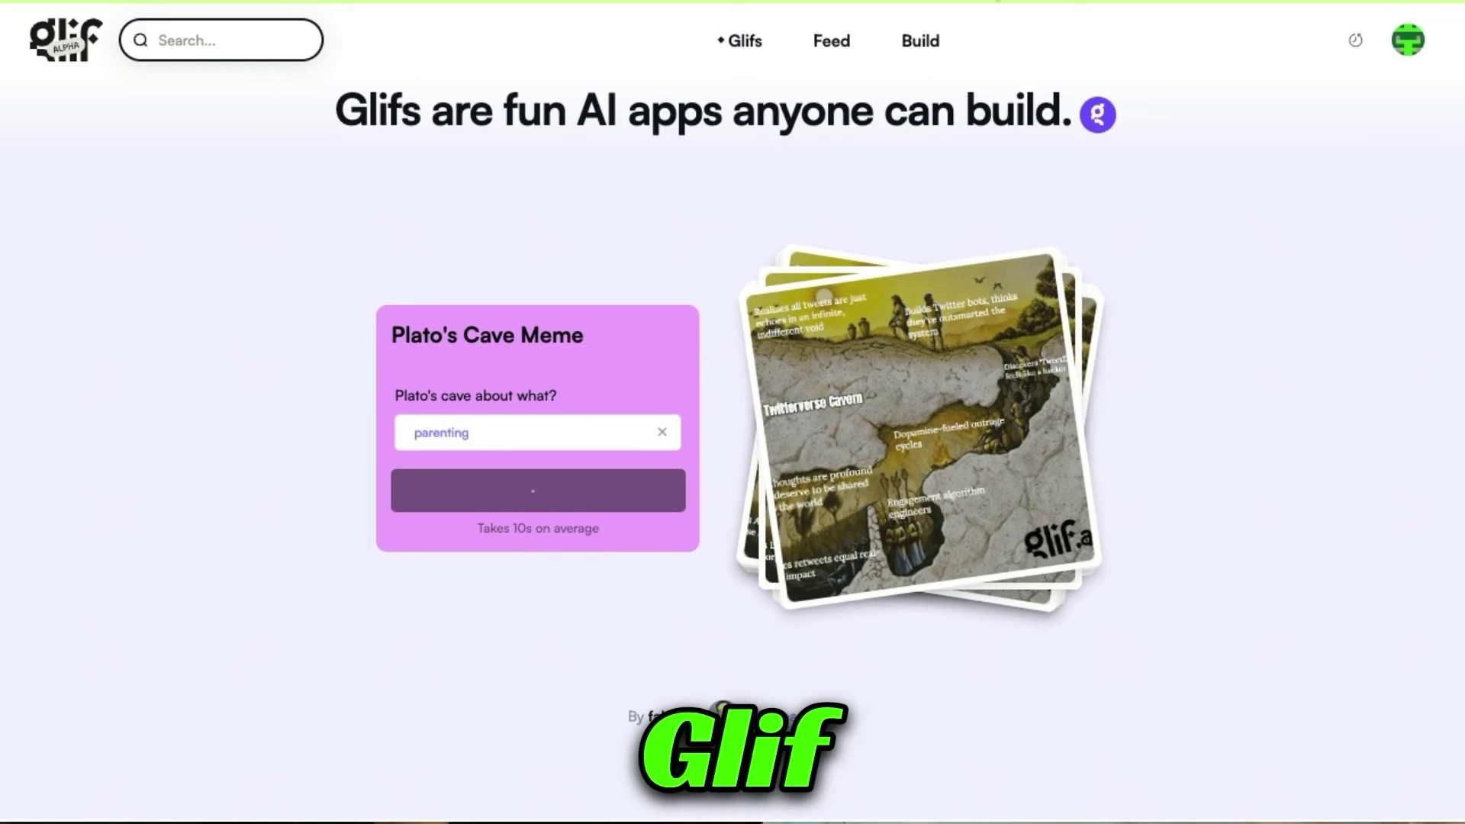
- Browse the Featured collection on the Glif home page and open the Neural Daily News glif
click(750, 35)
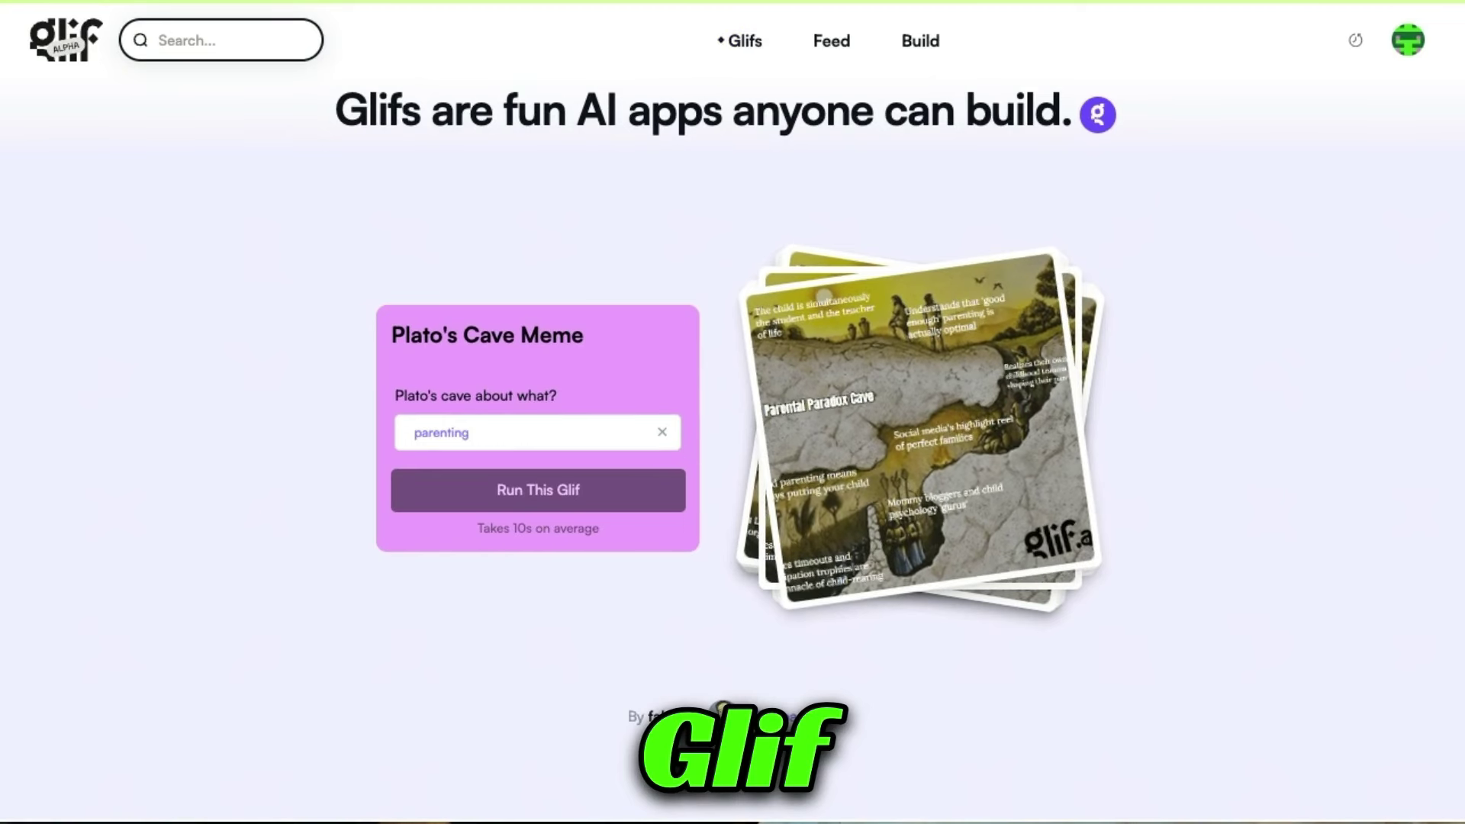
scroll(733, 412, down, 4)
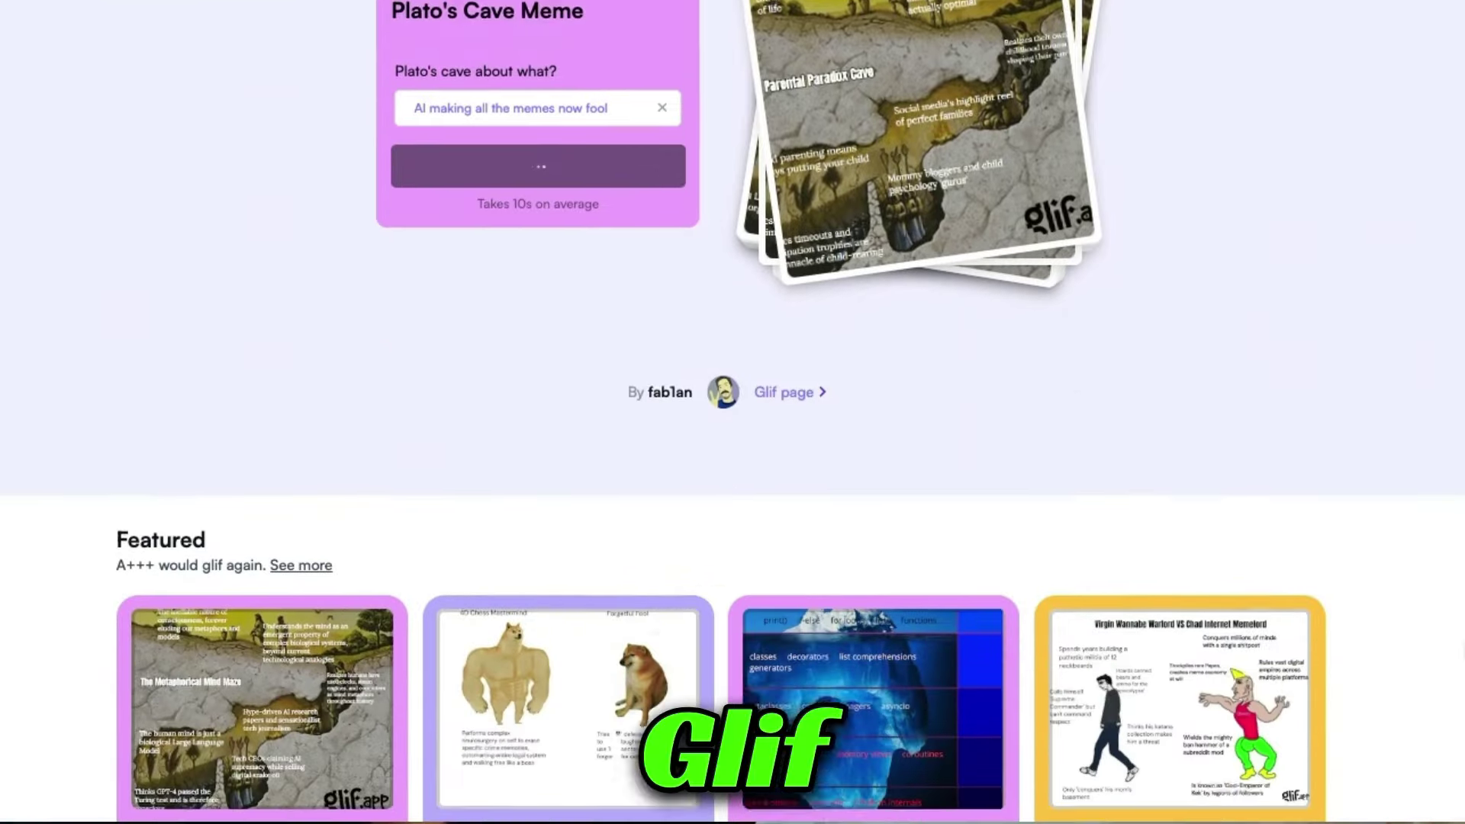
scroll(732, 412, down, 3)
scroll(732, 412, down, 2)
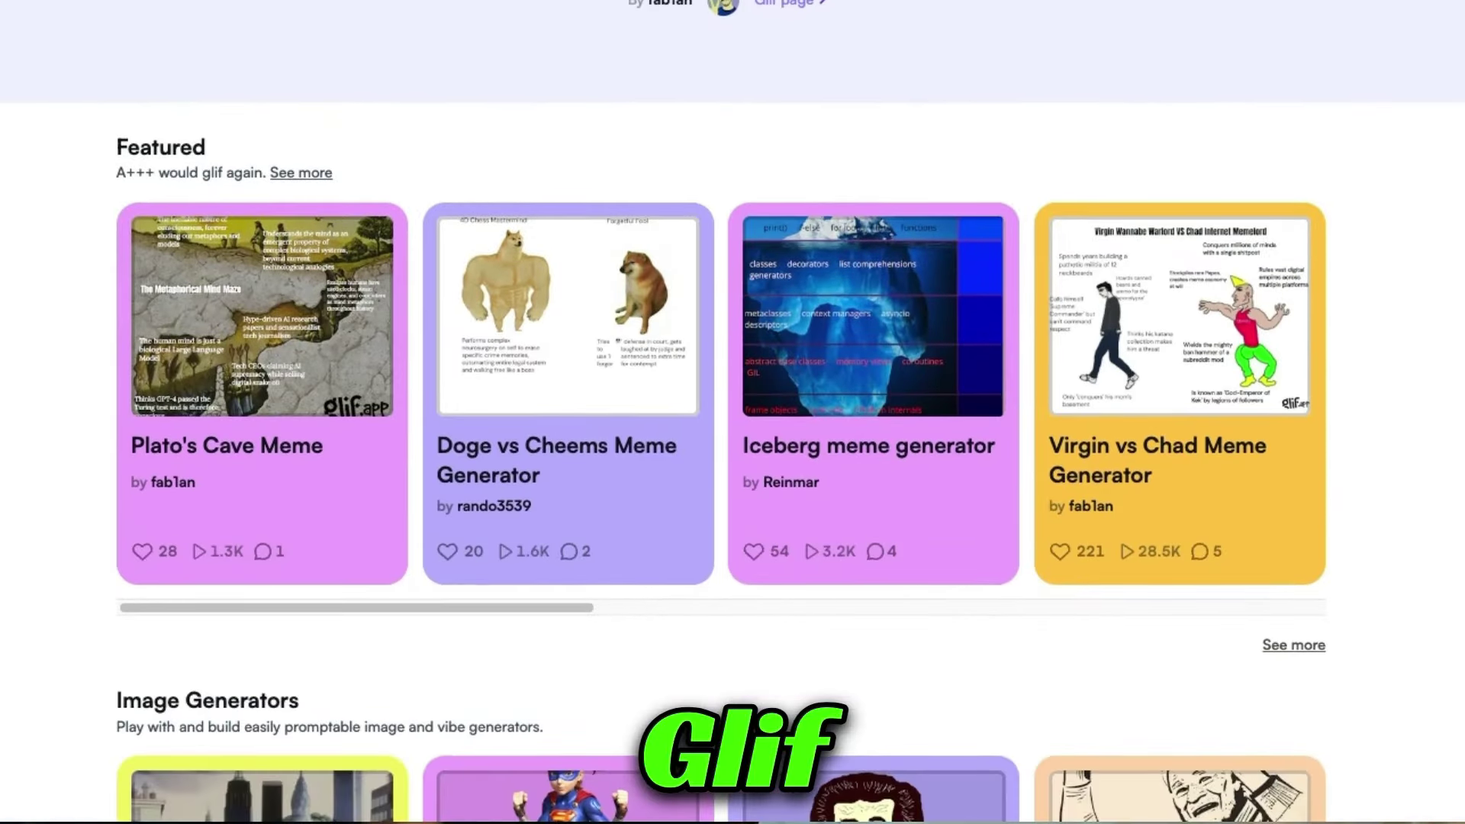
scroll(1390, 634, down, 1)
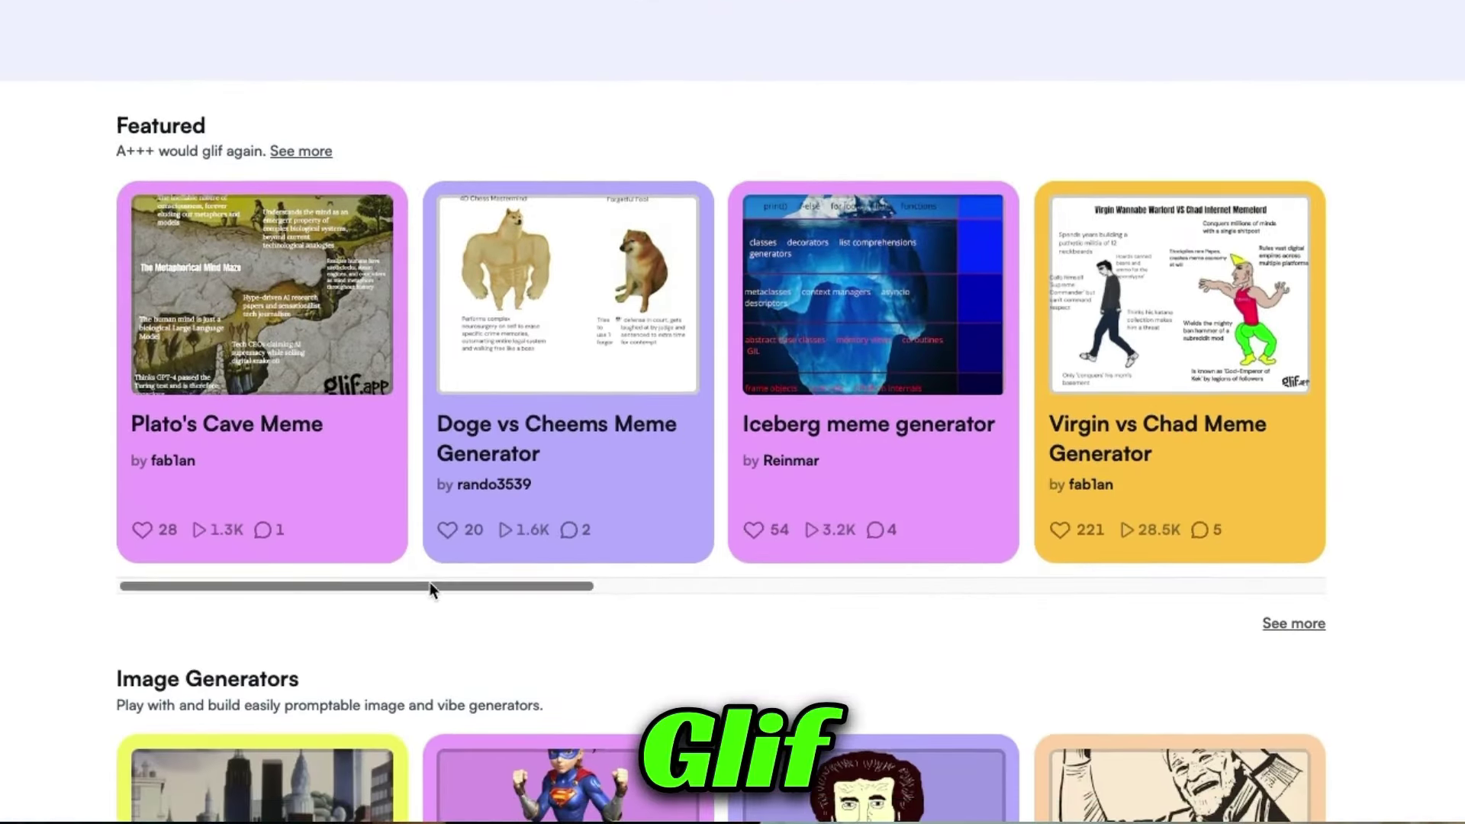
drag(430, 584, 1182, 586)
click(845, 444)
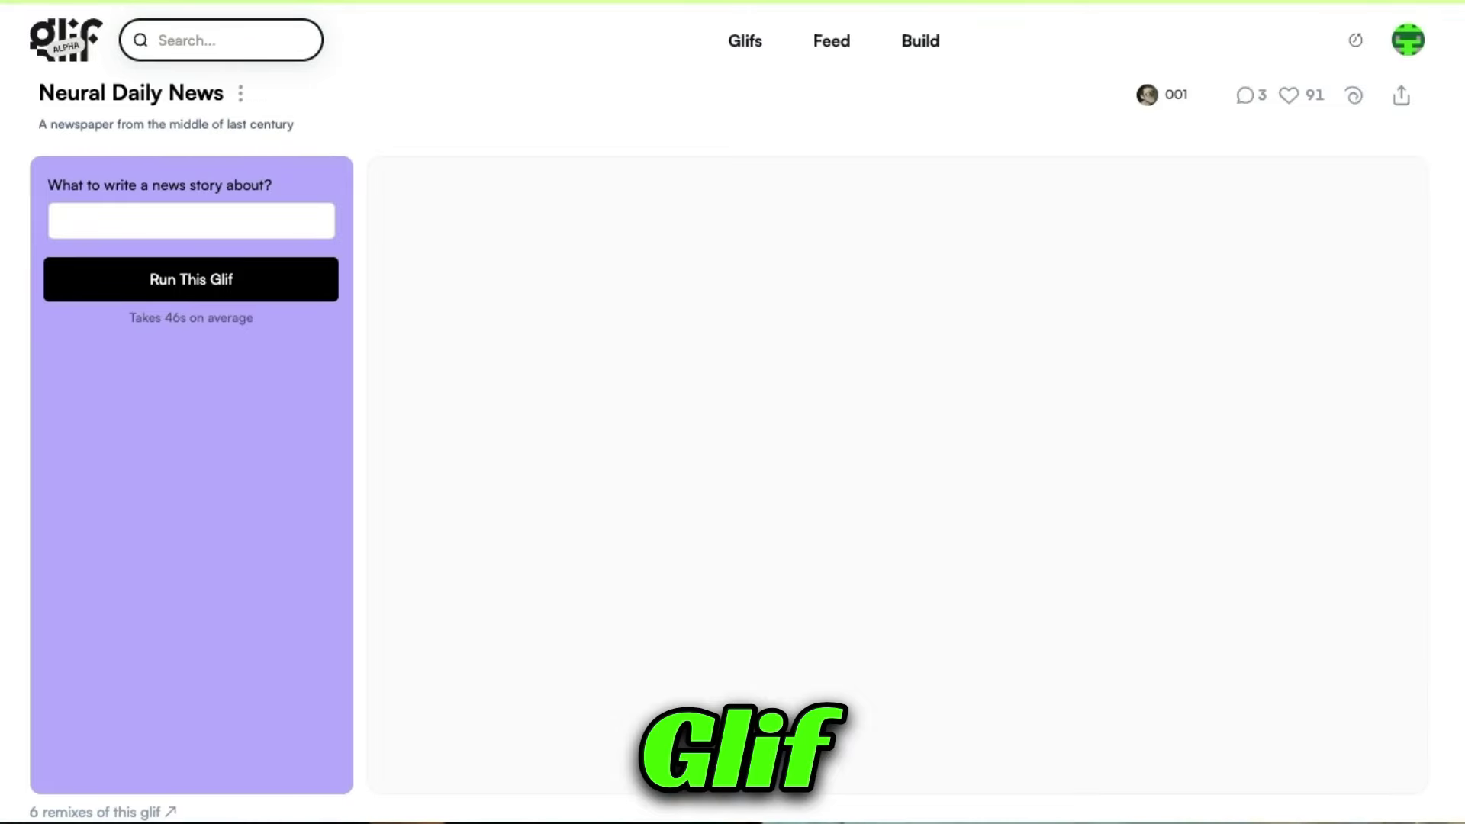
- Examine the newspaper pages generated in the plays gallery of the Neural Daily News glif
scroll(732, 458, down, 8)
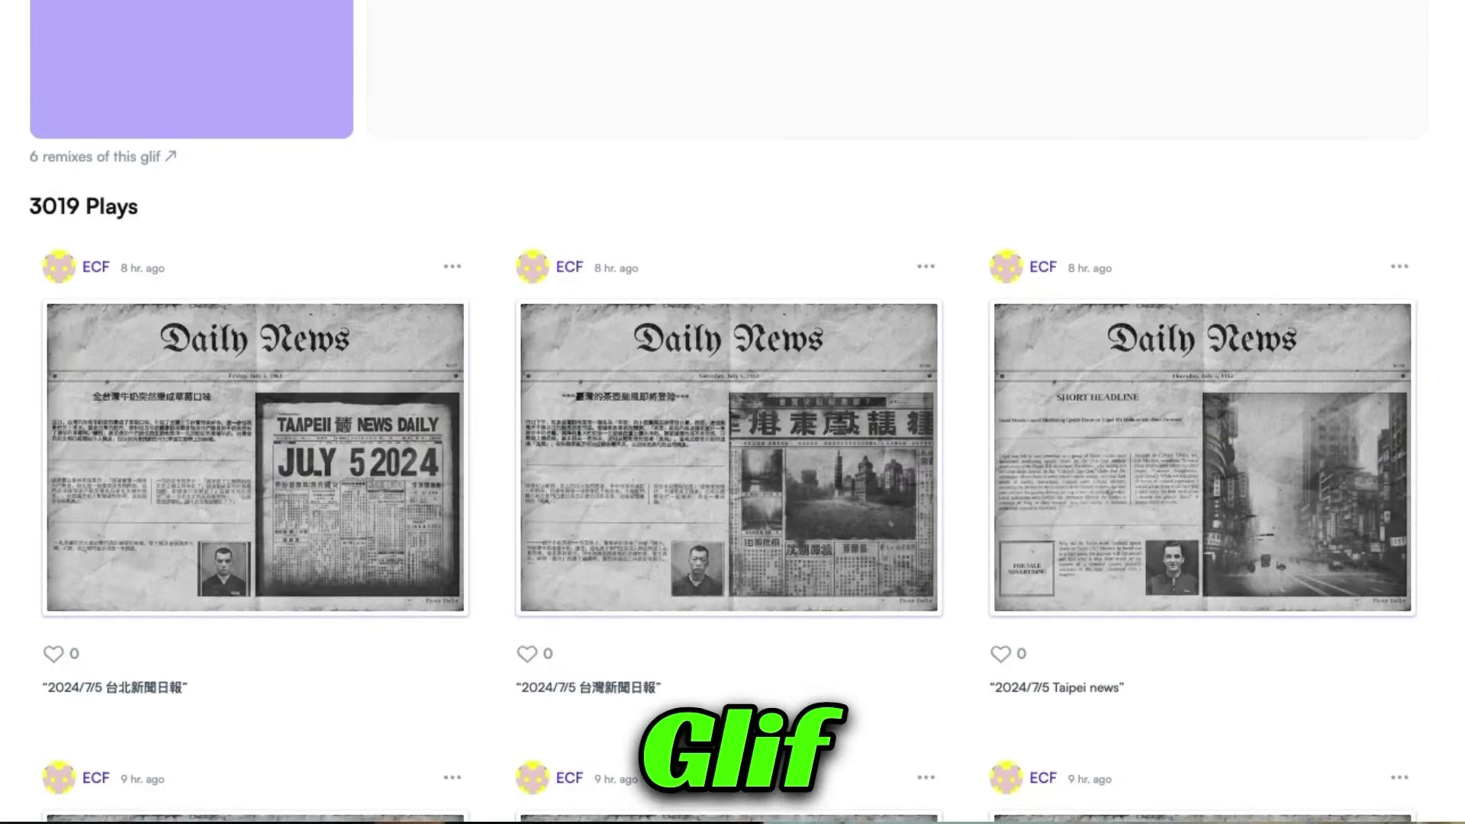
scroll(732, 458, down, 3)
scroll(733, 458, down, 5)
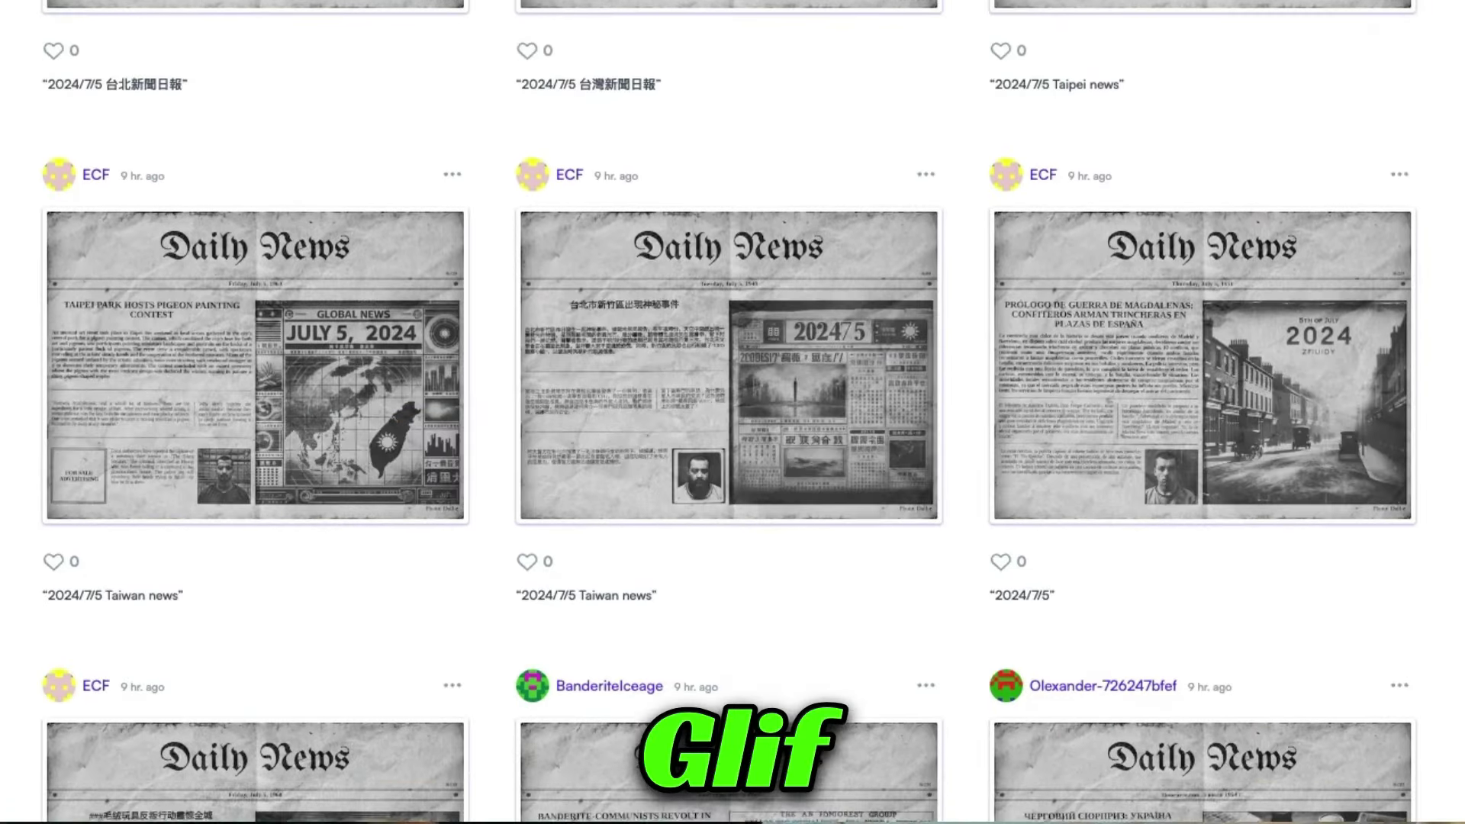
scroll(732, 458, down, 1)
scroll(732, 458, up, 10)
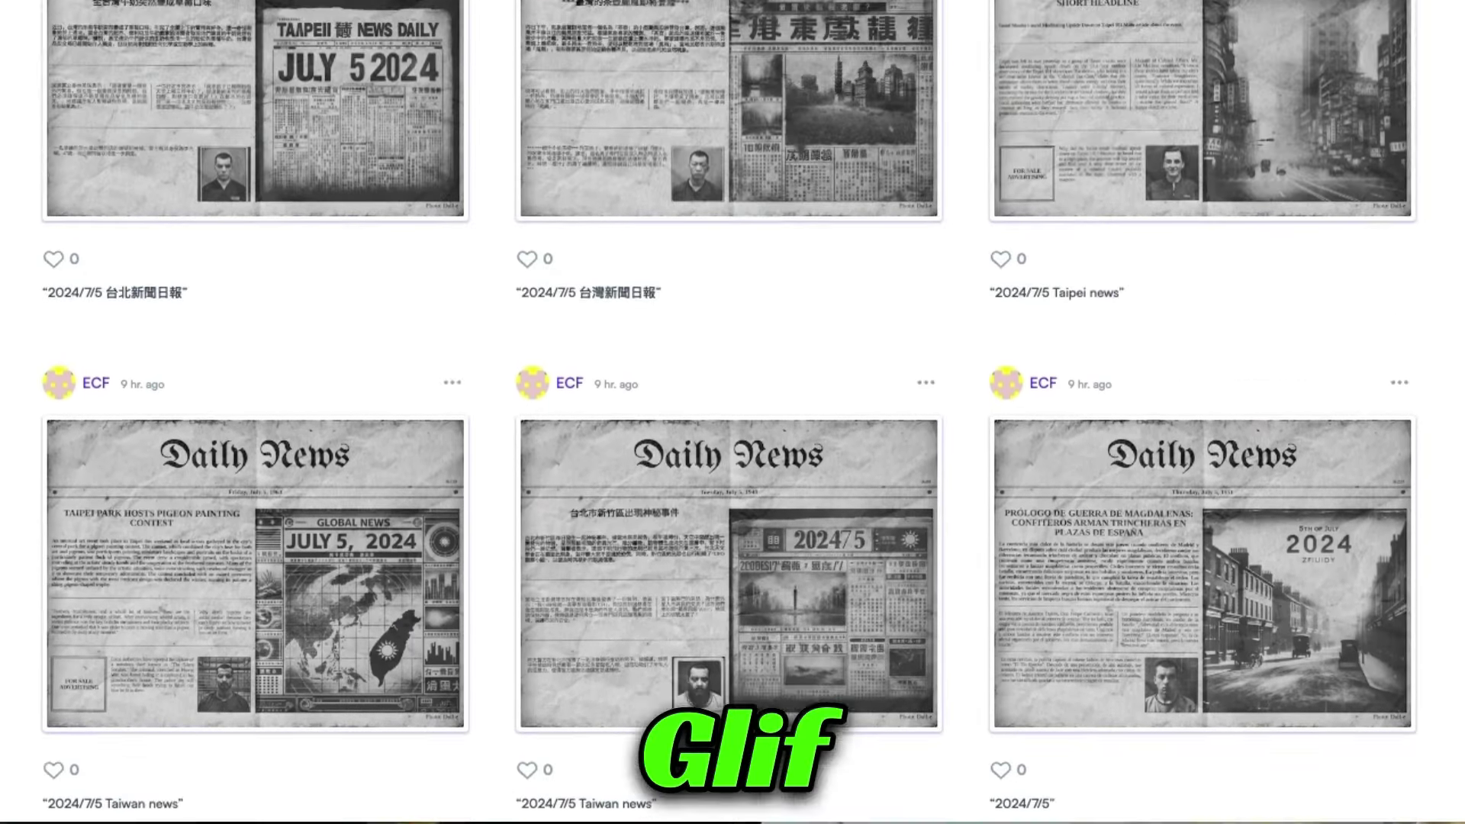
scroll(733, 457, up, 5)
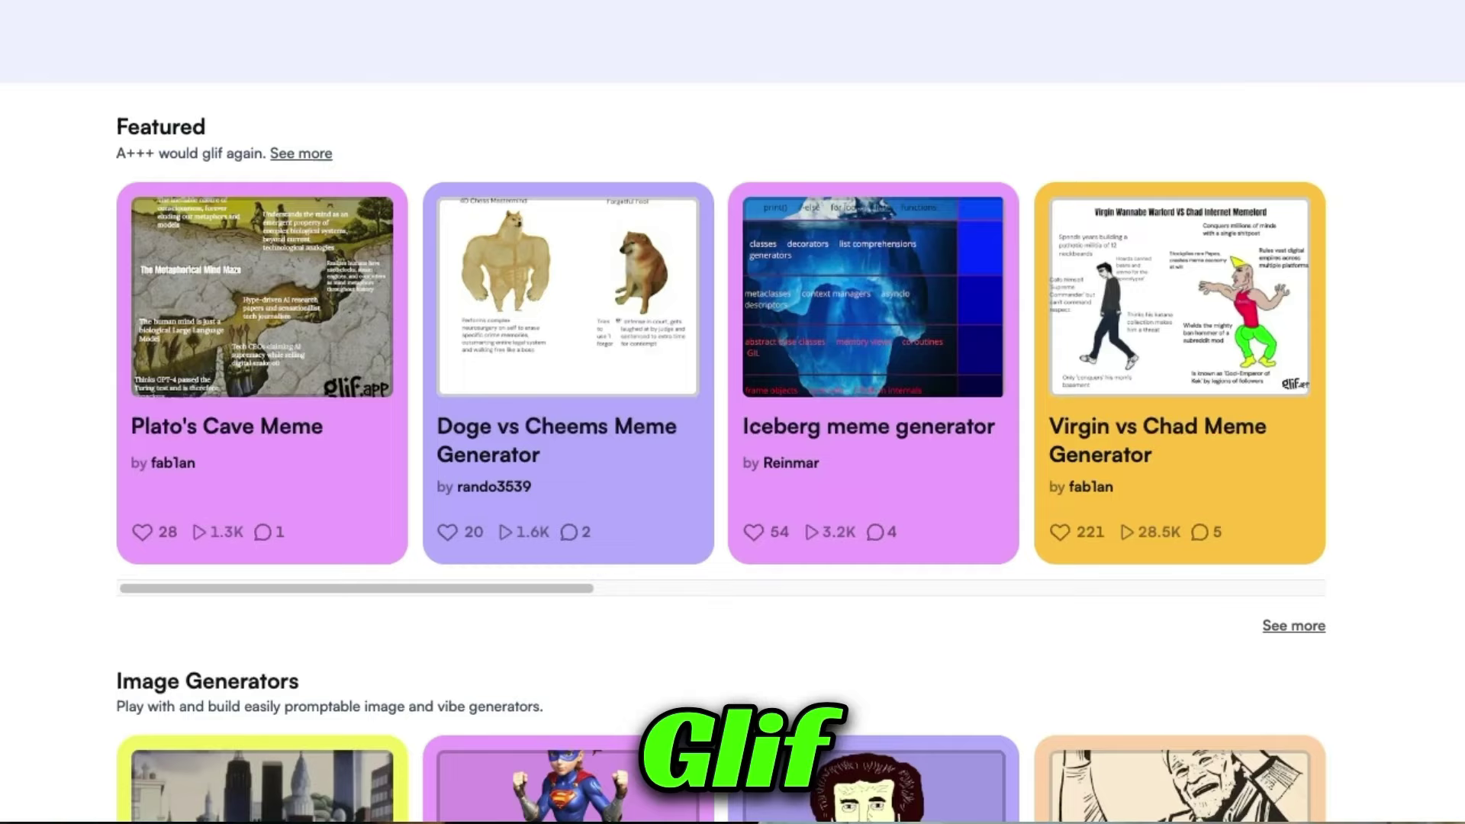
- Look through the glifs in the Image Generators, Memes and Comics collections on the home page
scroll(408, 396, down, 1)
scroll(588, 633, down, 4)
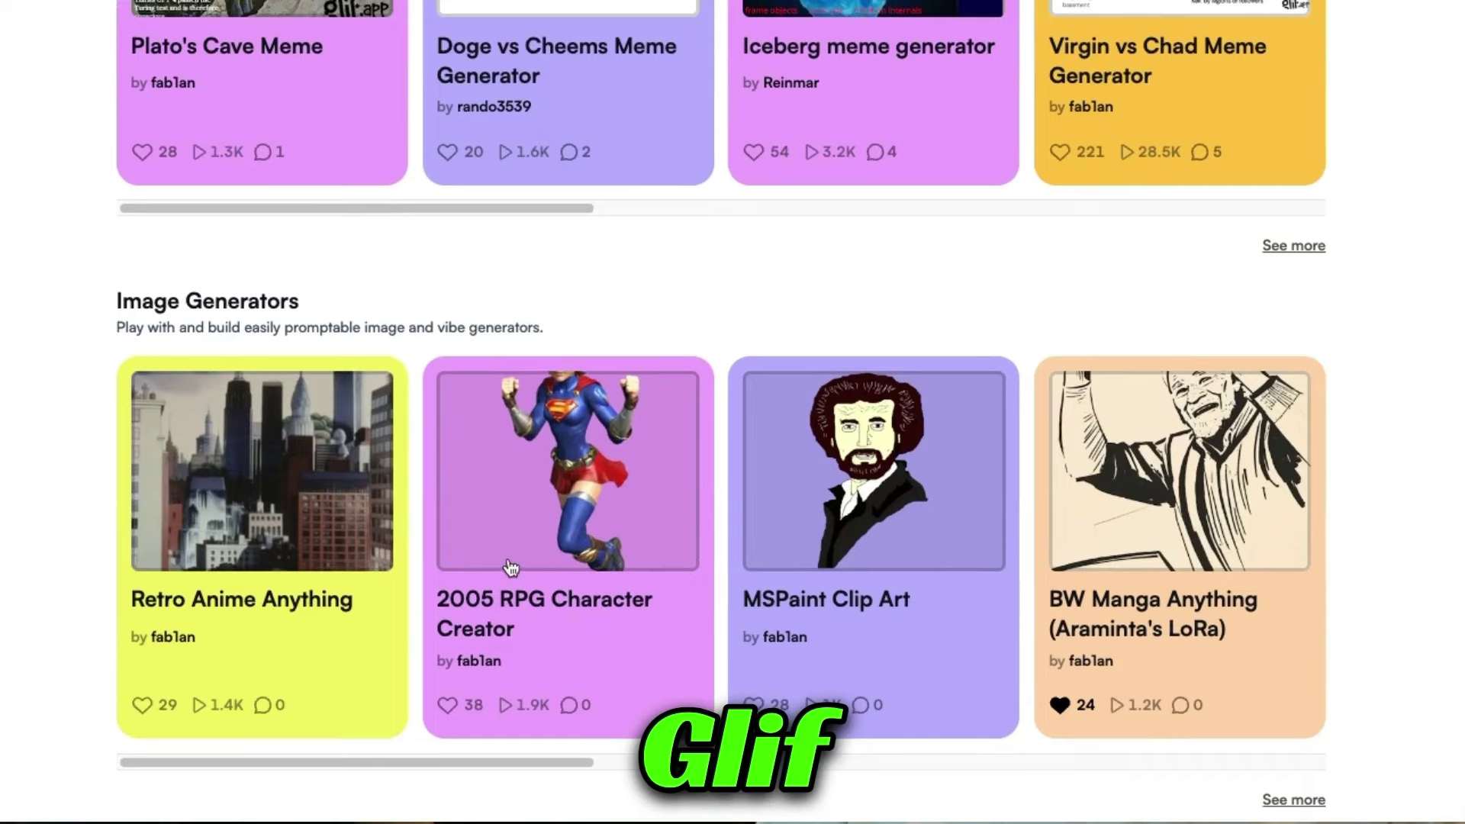
drag(423, 761, 1026, 763)
scroll(1452, 706, down, 1)
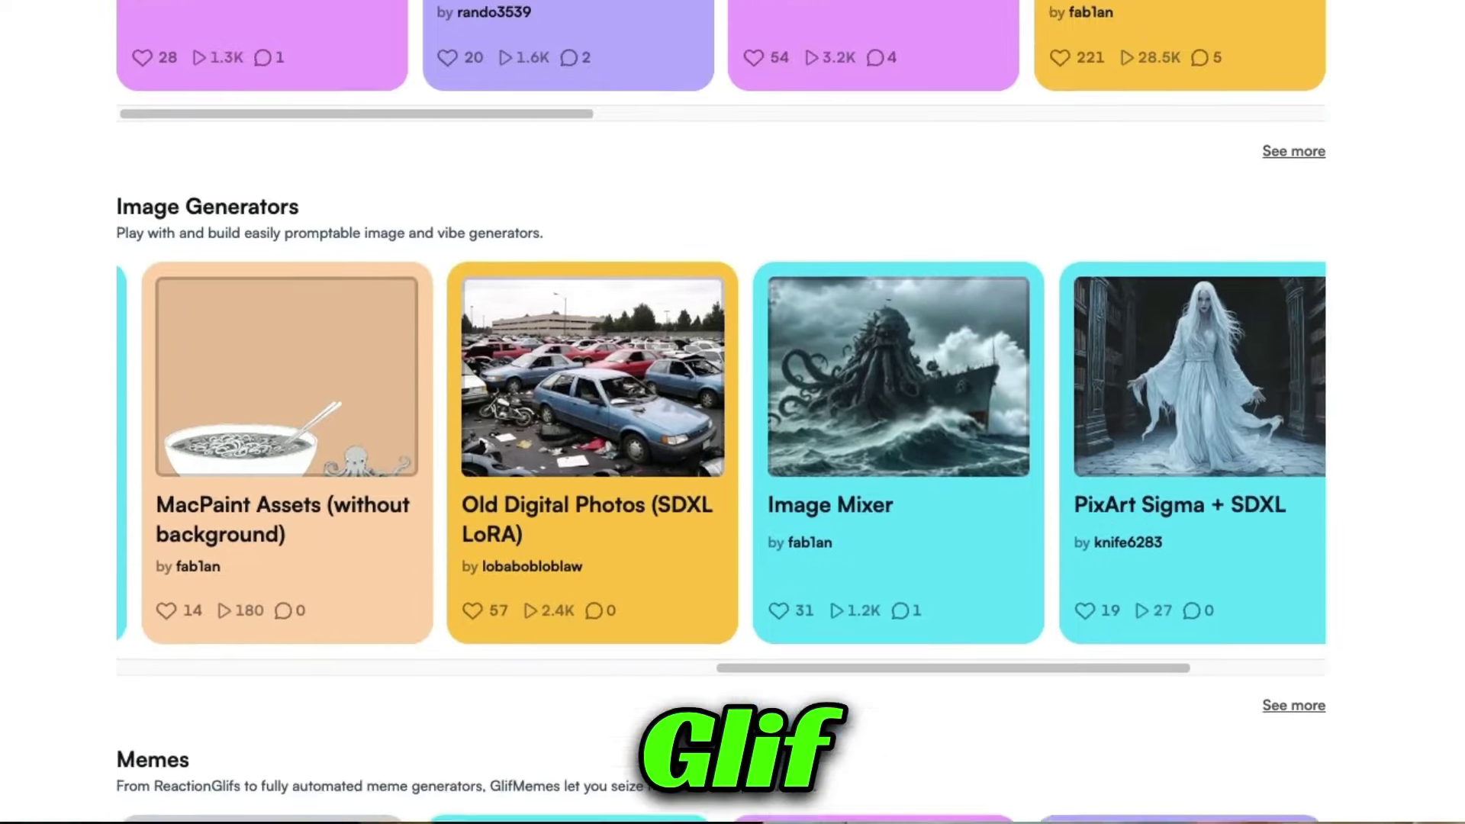
scroll(1315, 716, down, 9)
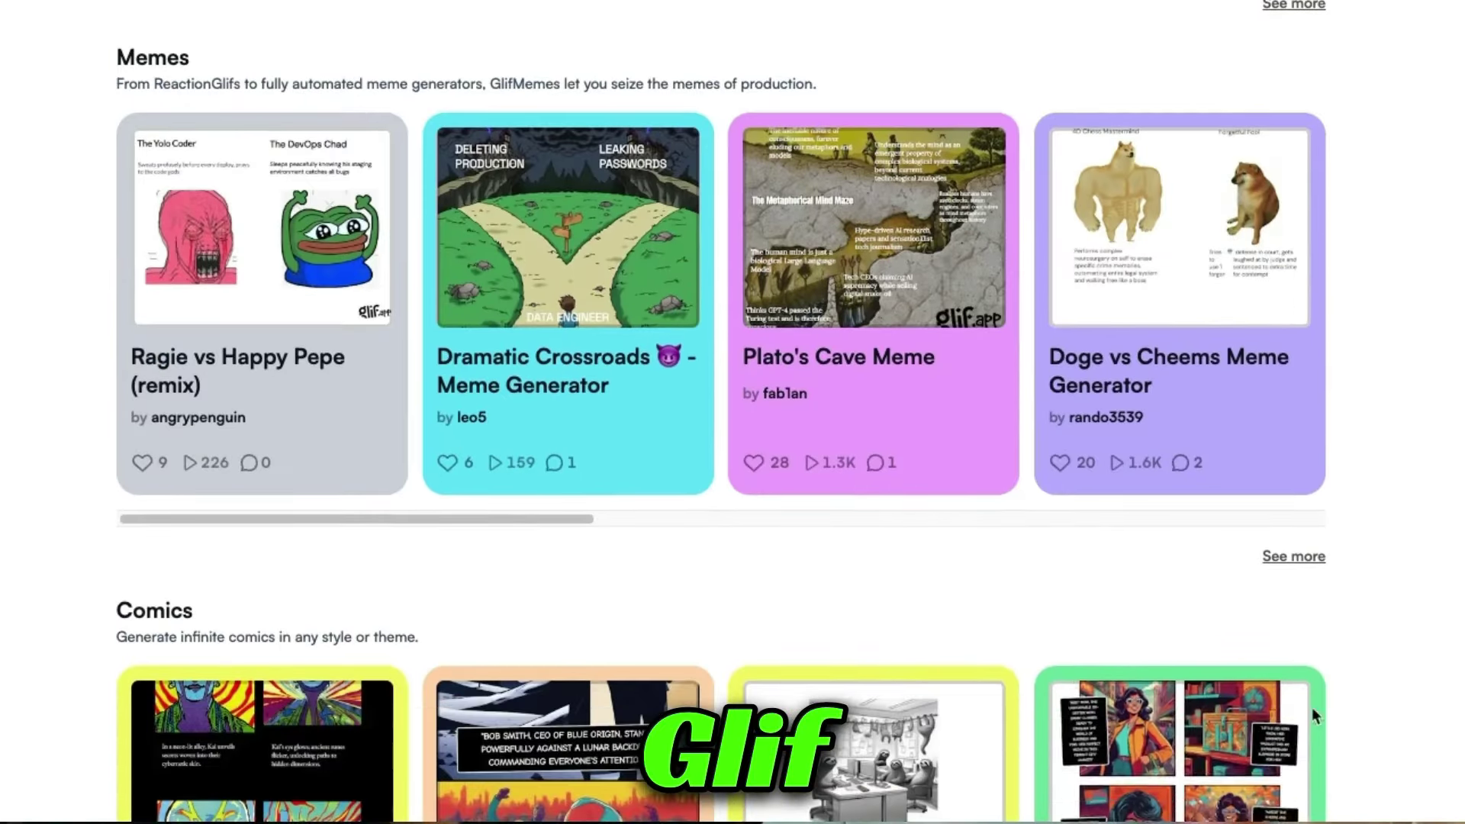
drag(371, 521, 1129, 523)
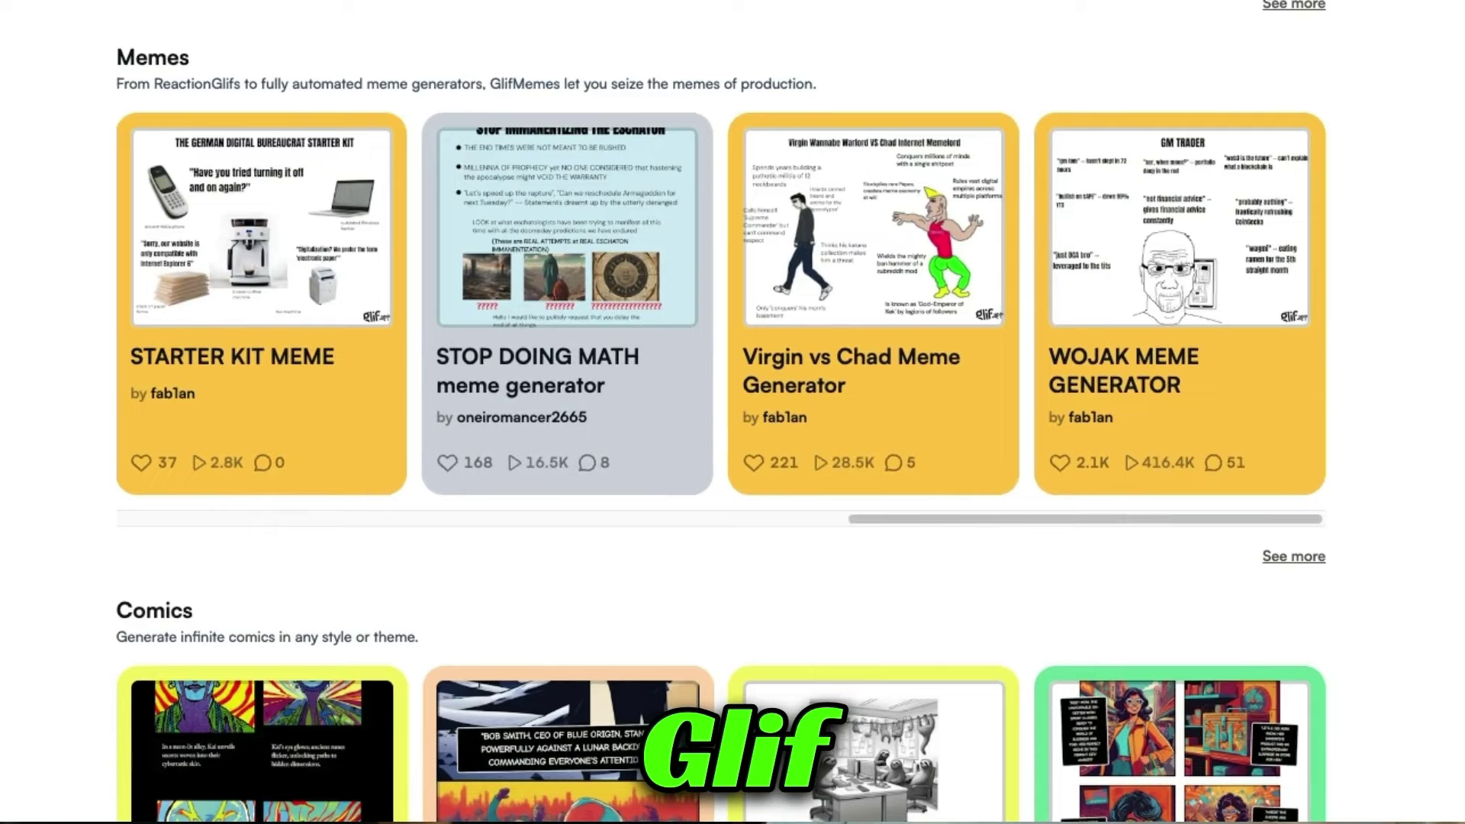
scroll(721, 412, down, 5)
scroll(301, 496, down, 2)
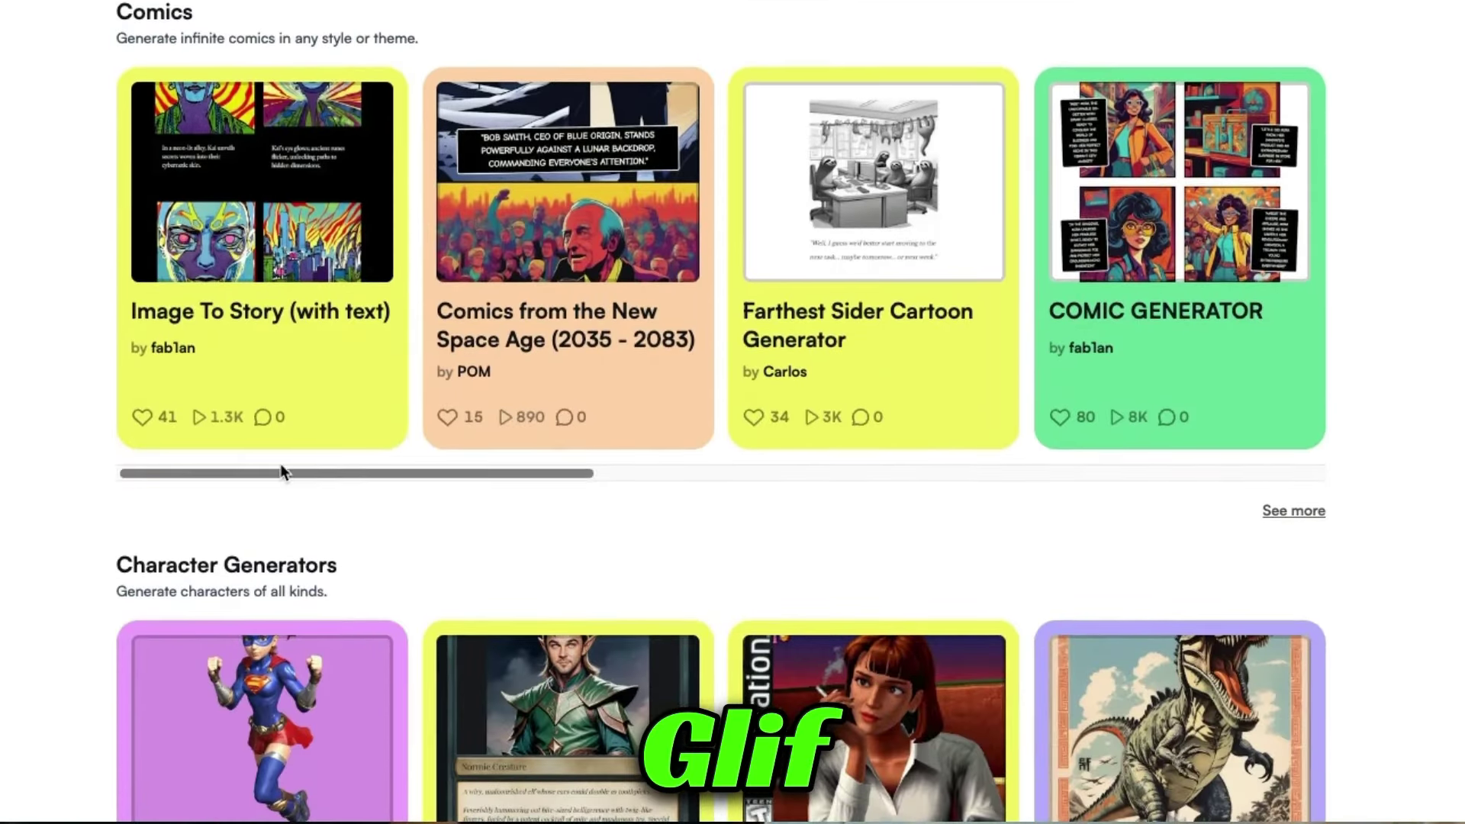
drag(283, 467, 918, 506)
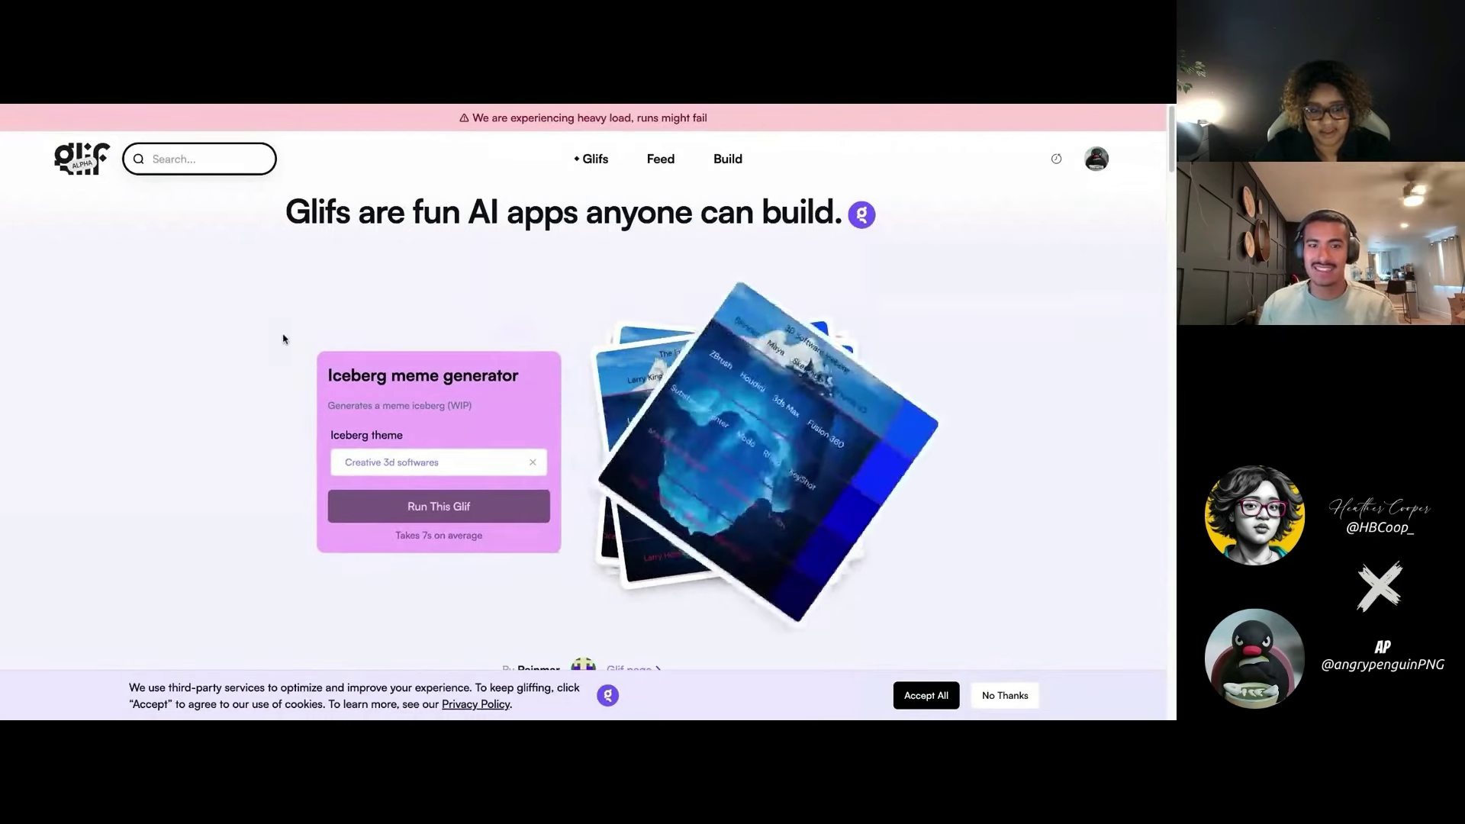
- Look over the Featured meme generators on the home page and return to the page's start
scroll(282, 339, down, 4)
scroll(282, 339, down, 2)
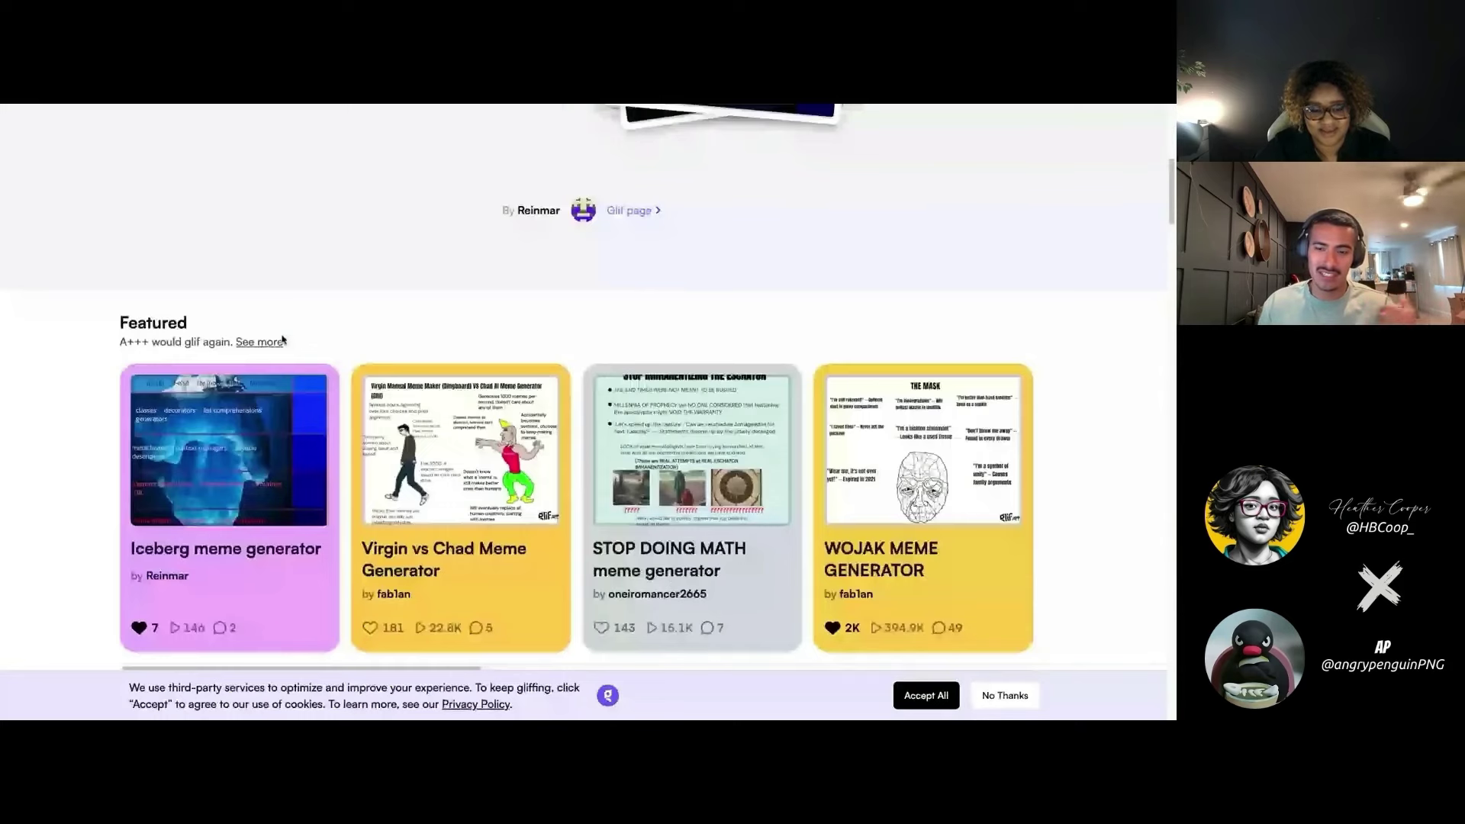
scroll(282, 339, down, 1)
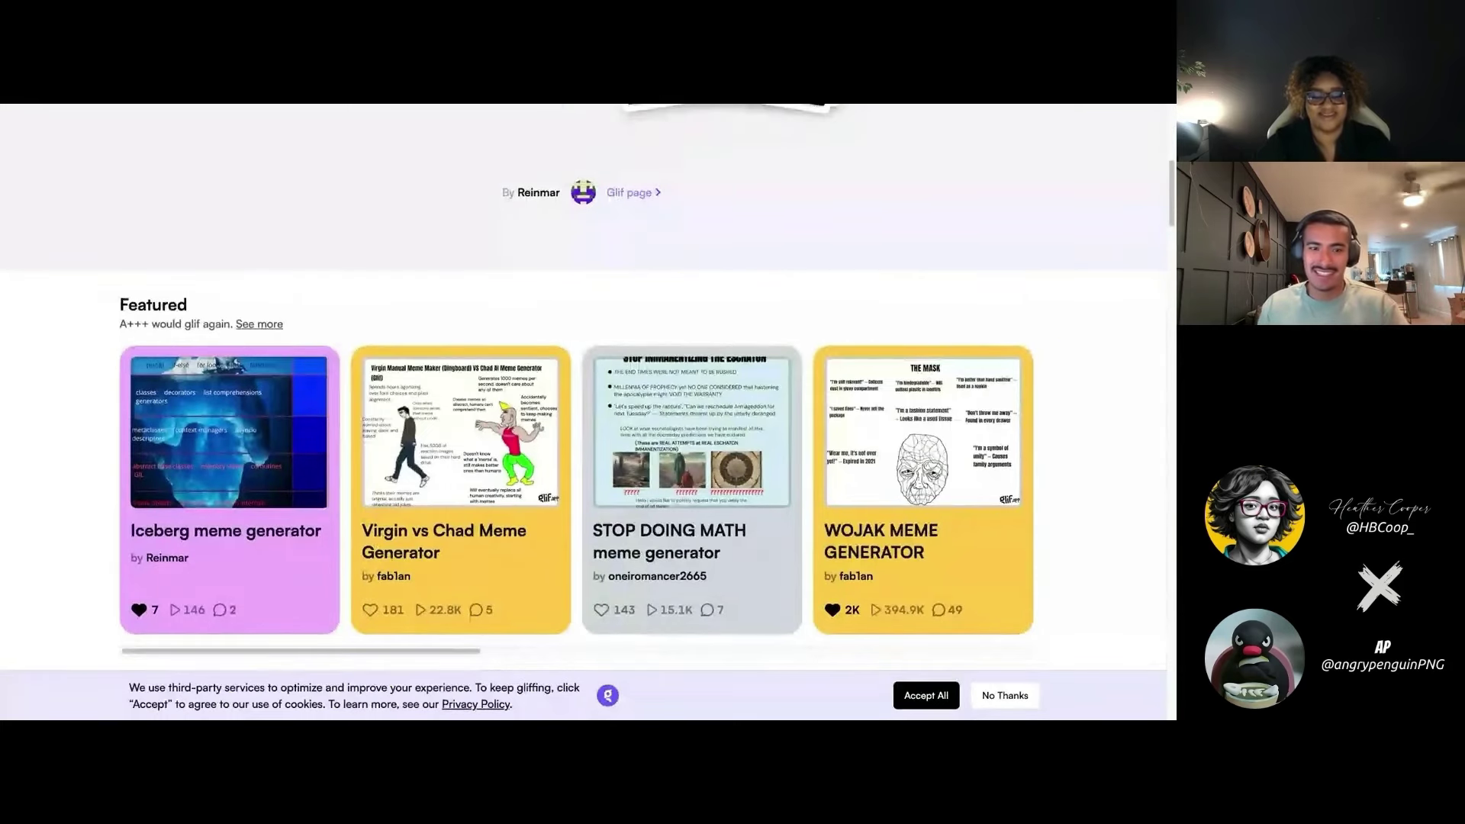
scroll(309, 369, up, 4)
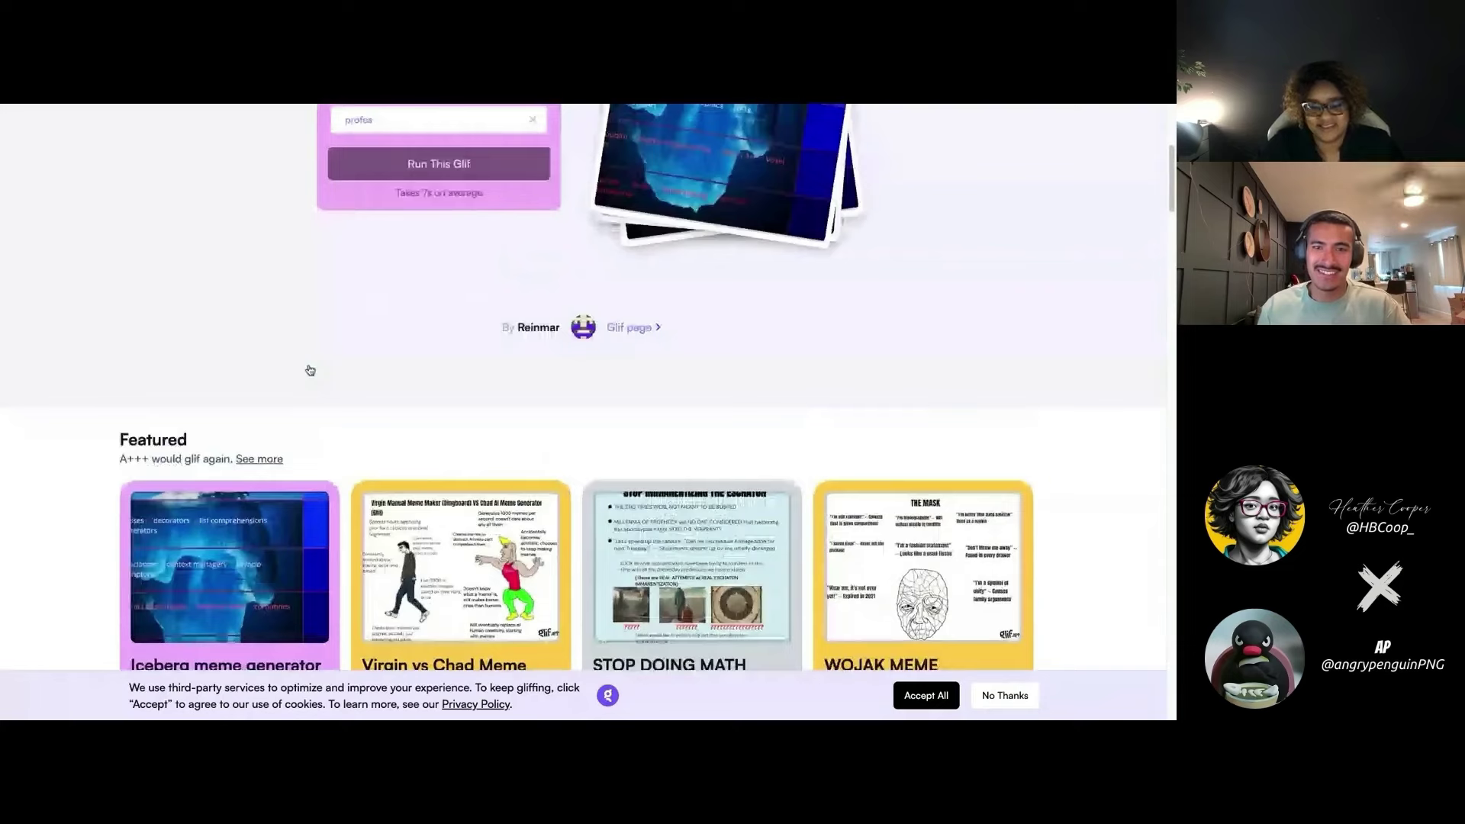
scroll(309, 368, up, 3)
- Open the iPhone Wallpaper Maker (remix) from the account's own published glifs and view its plays
click(1088, 163)
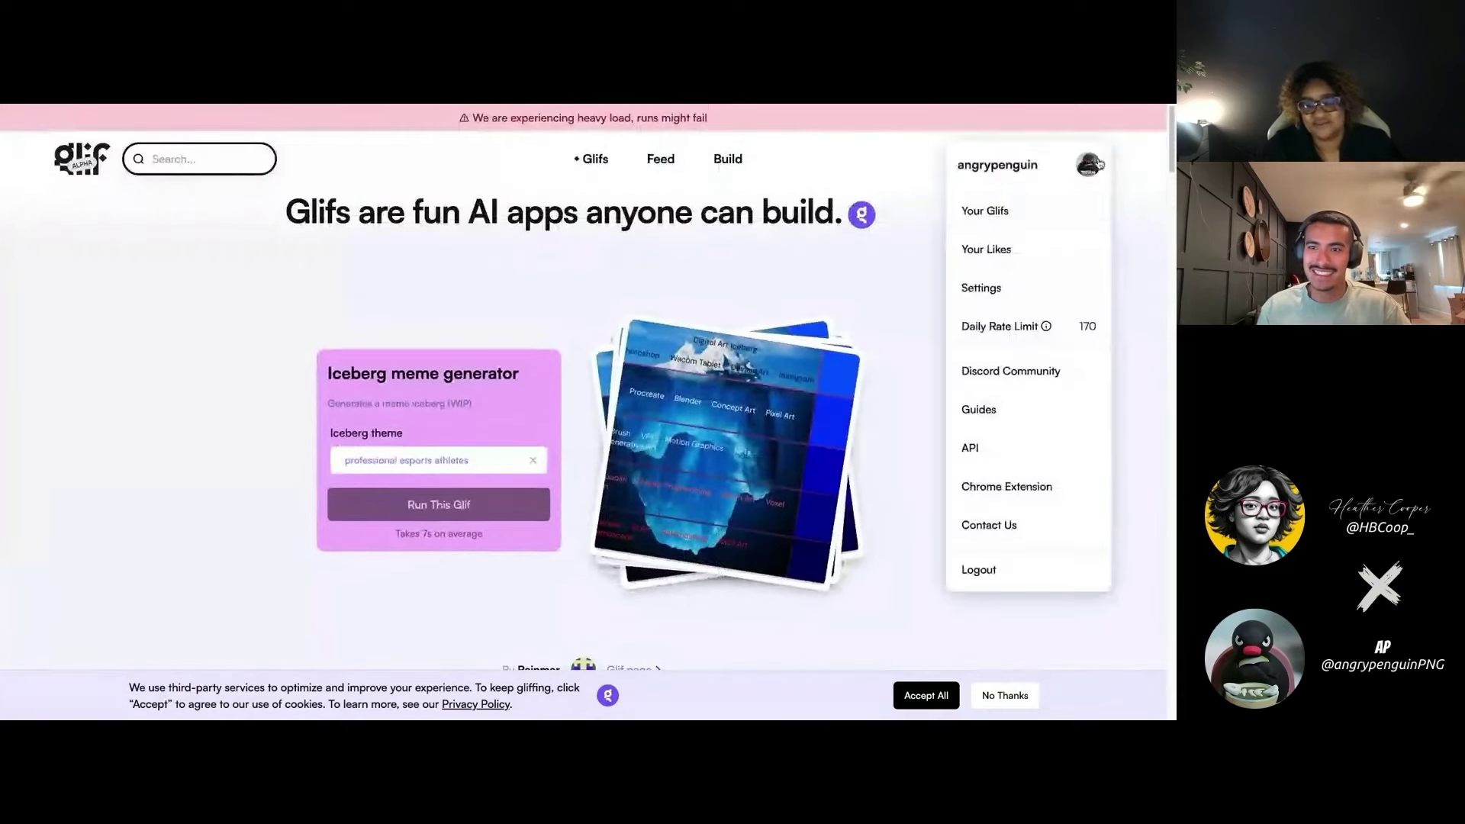
click(1057, 219)
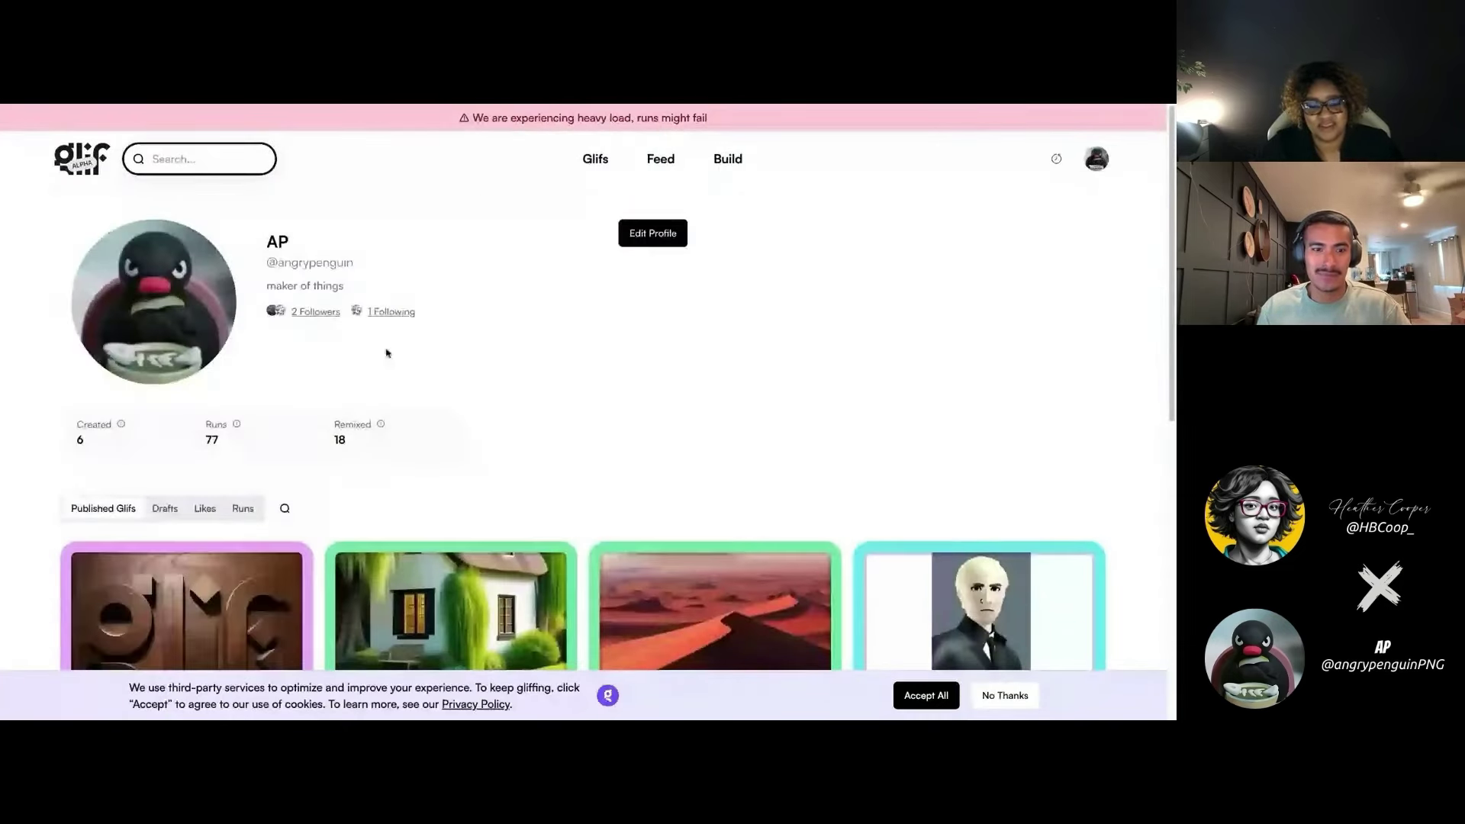
scroll(387, 353, down, 5)
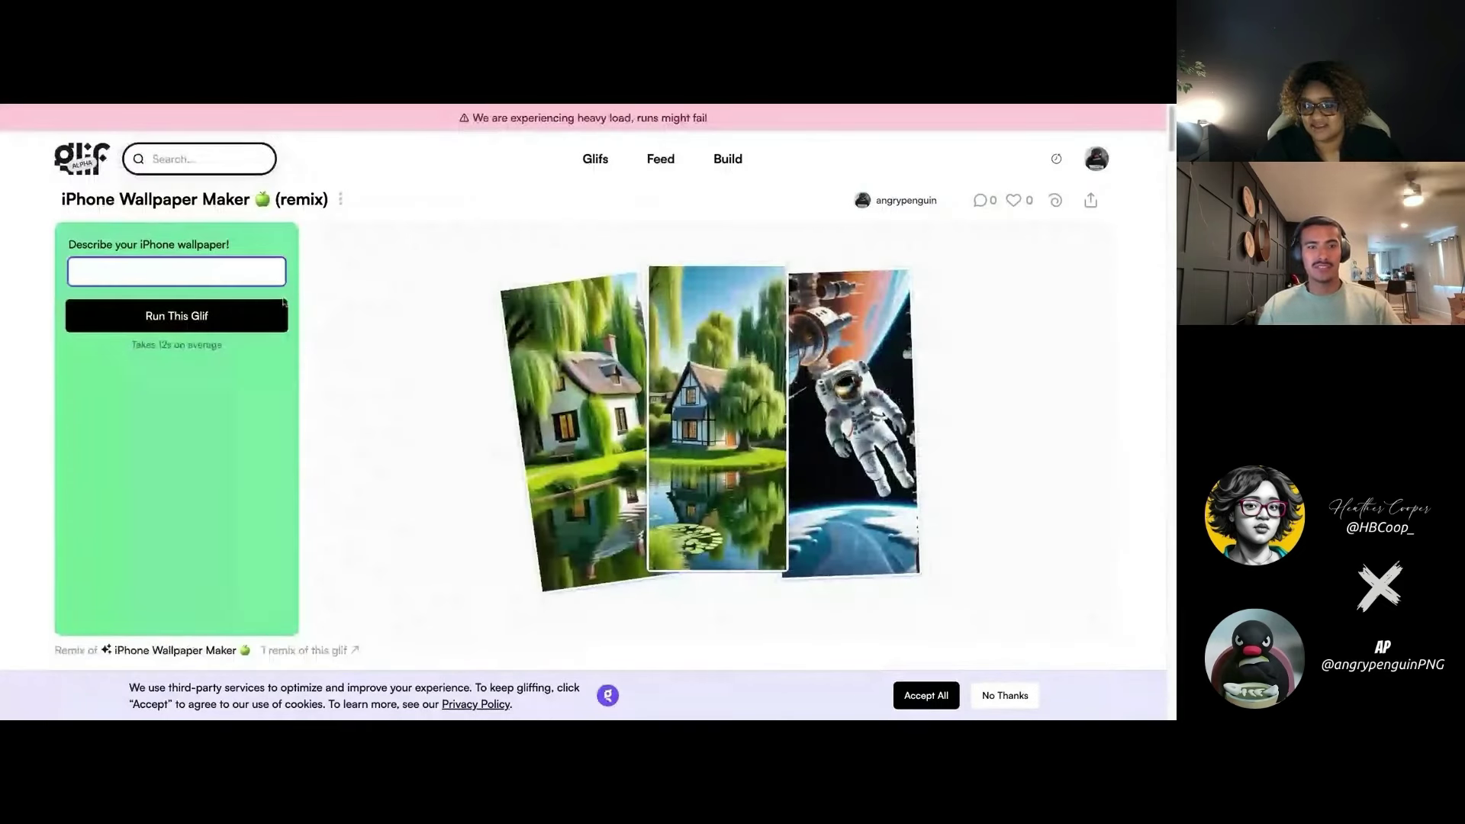
scroll(431, 330, down, 6)
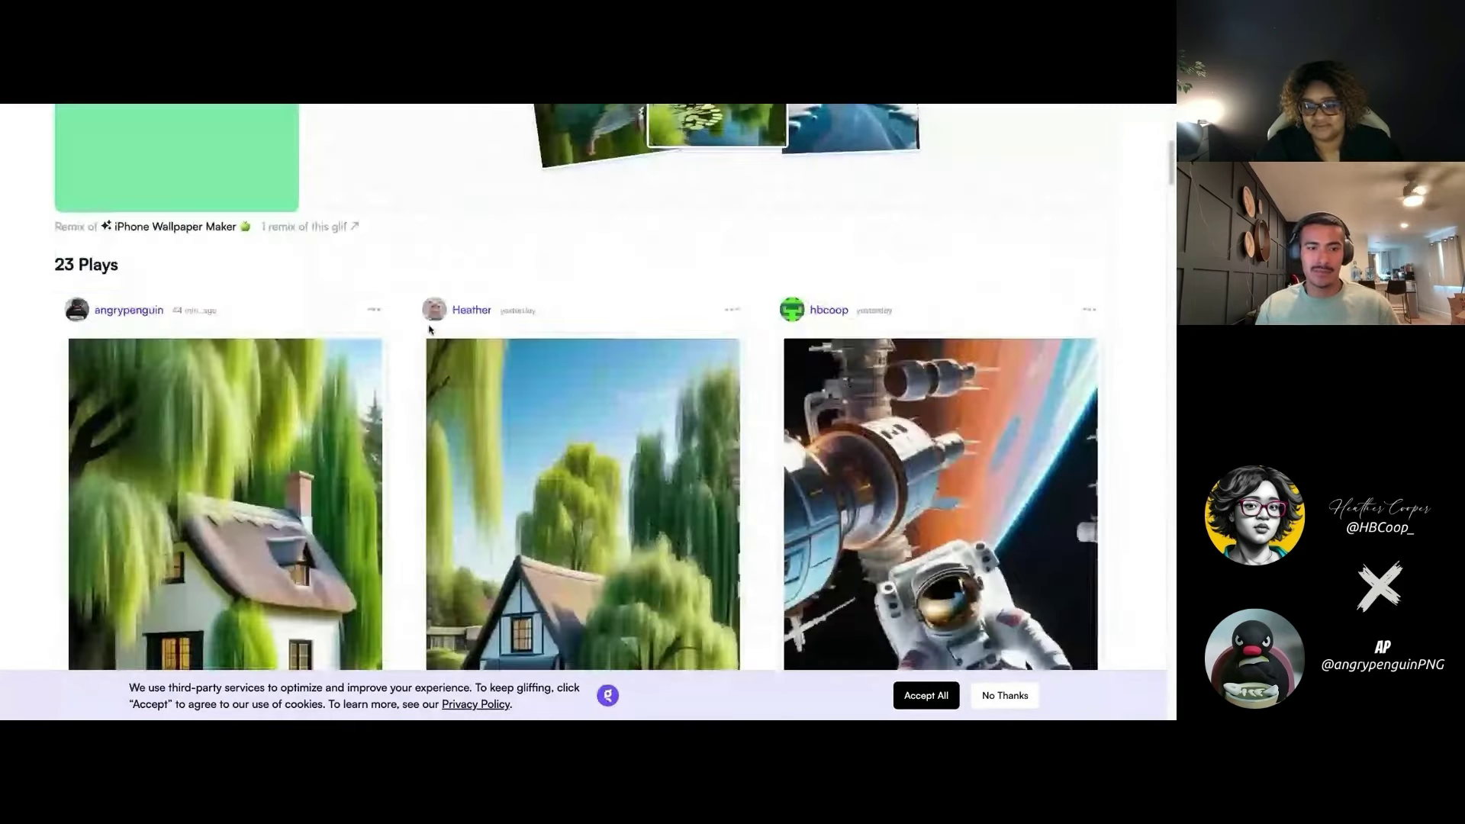
- Look over the wallpapers in the iPhone Wallpaper Maker remix's plays gallery and return to the page's start
scroll(299, 371, down, 5)
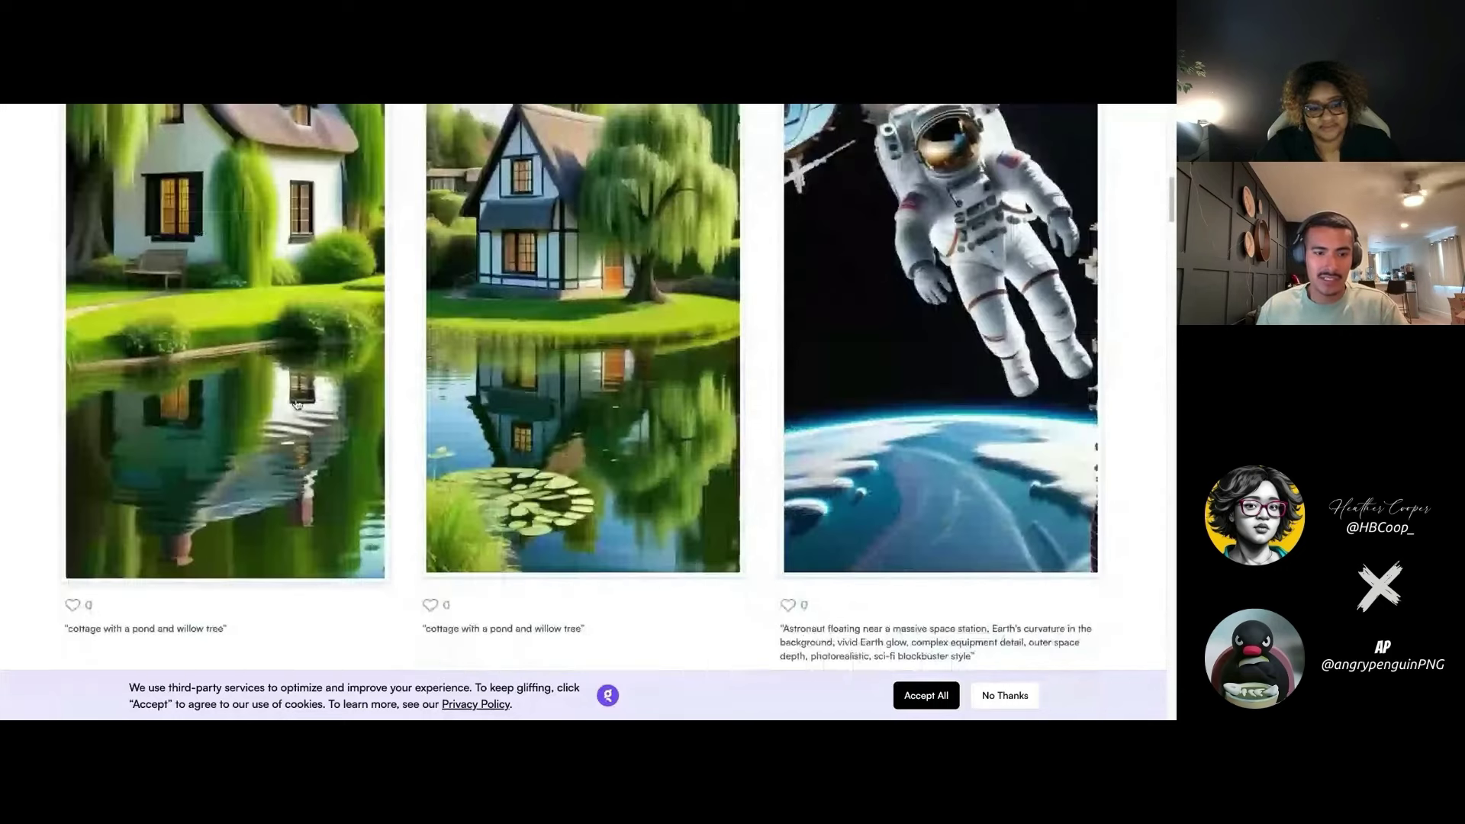
scroll(284, 437, up, 3)
scroll(285, 437, down, 1)
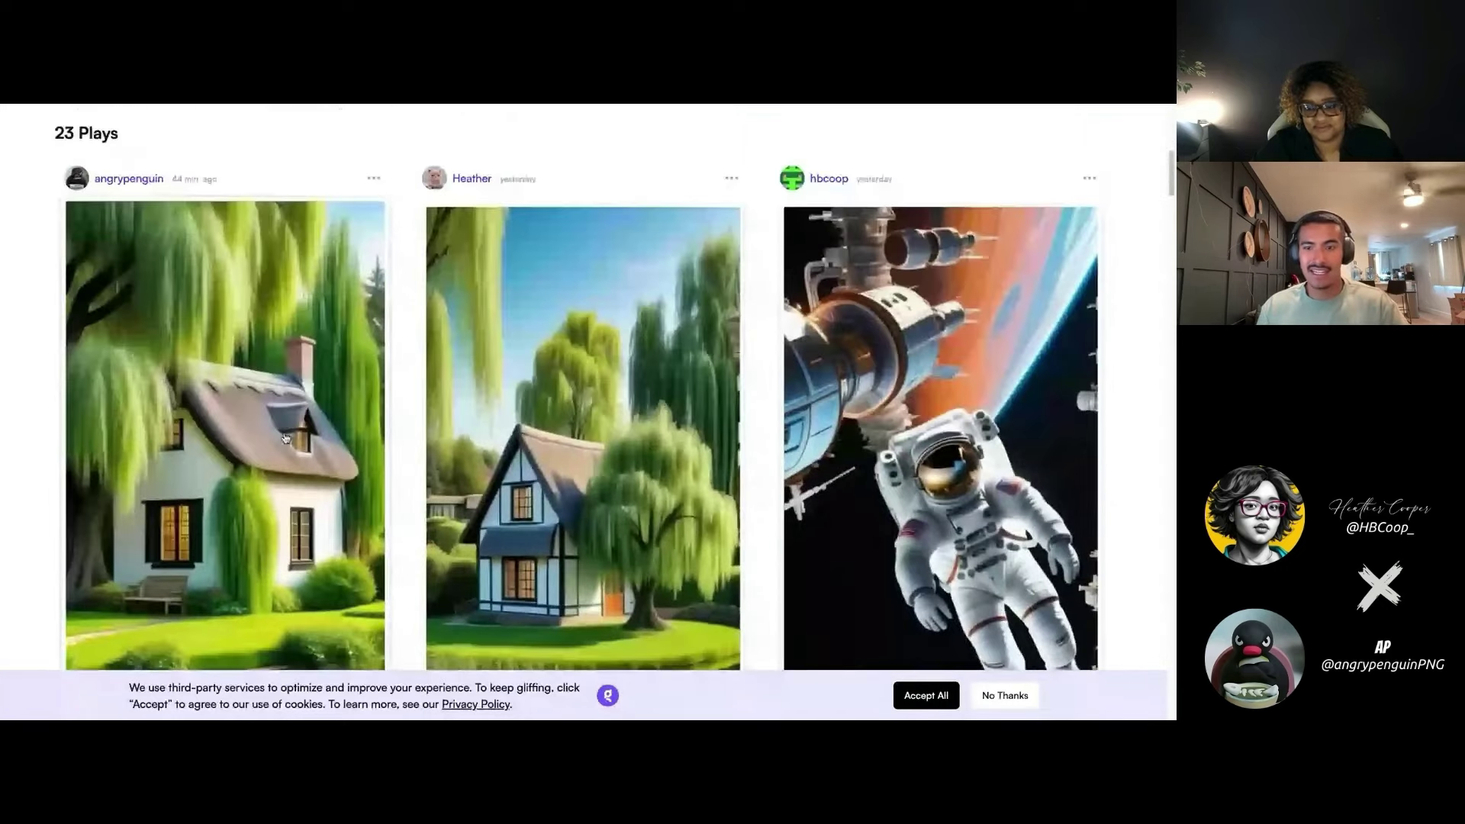
scroll(284, 437, down, 1)
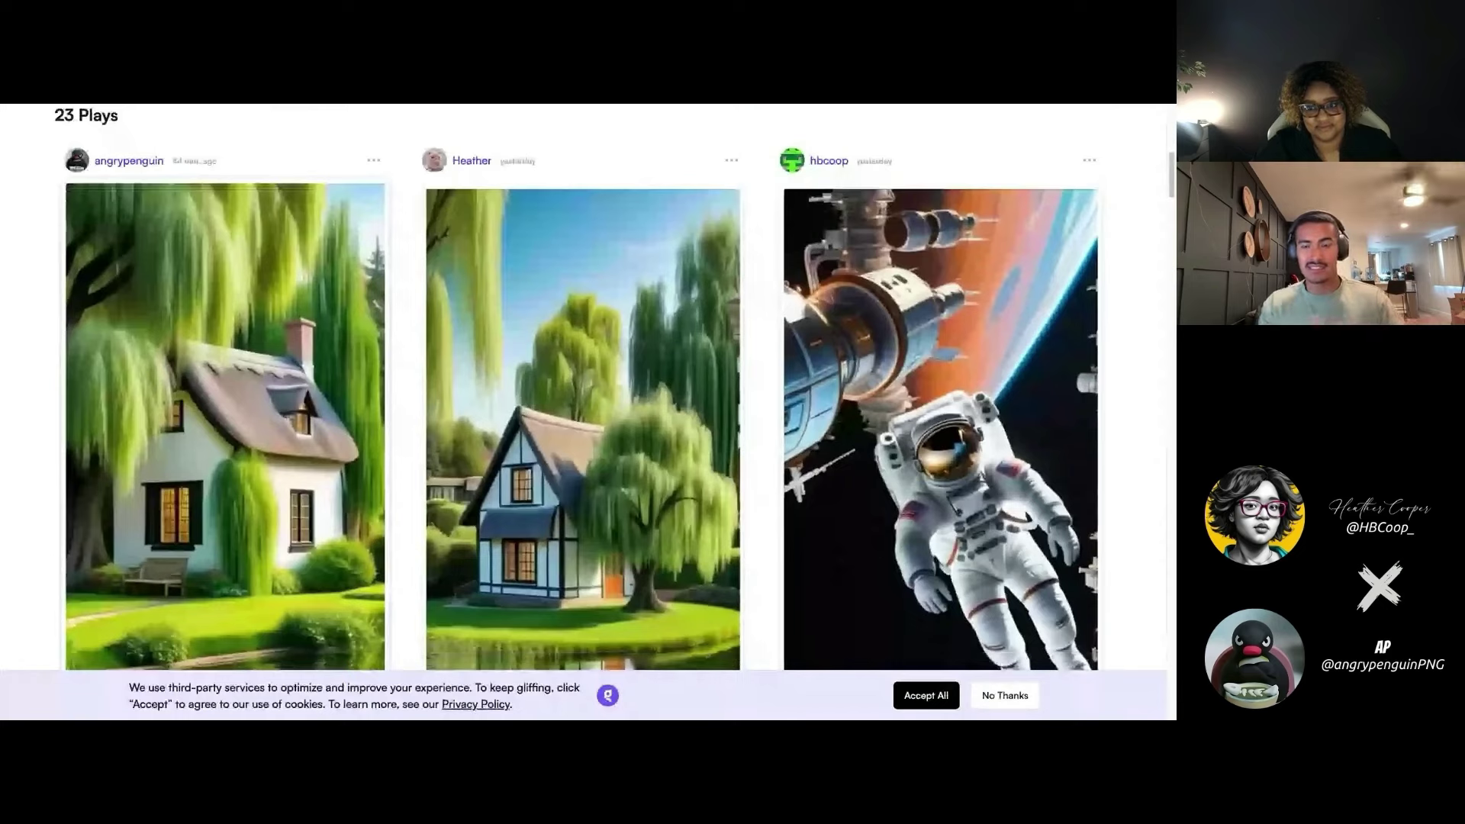
scroll(269, 406, up, 4)
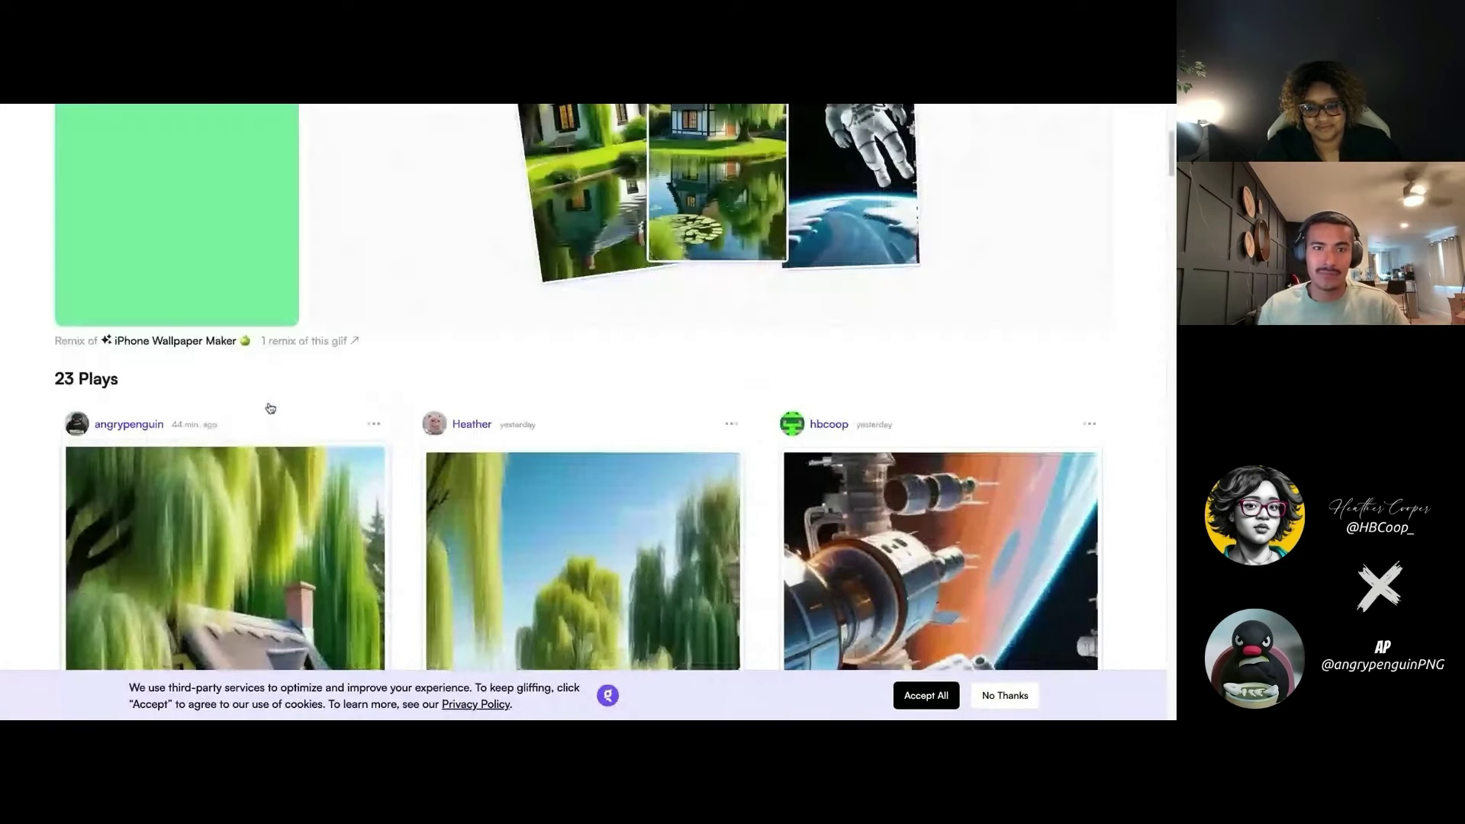
scroll(271, 406, up, 4)
scroll(201, 367, up, 1)
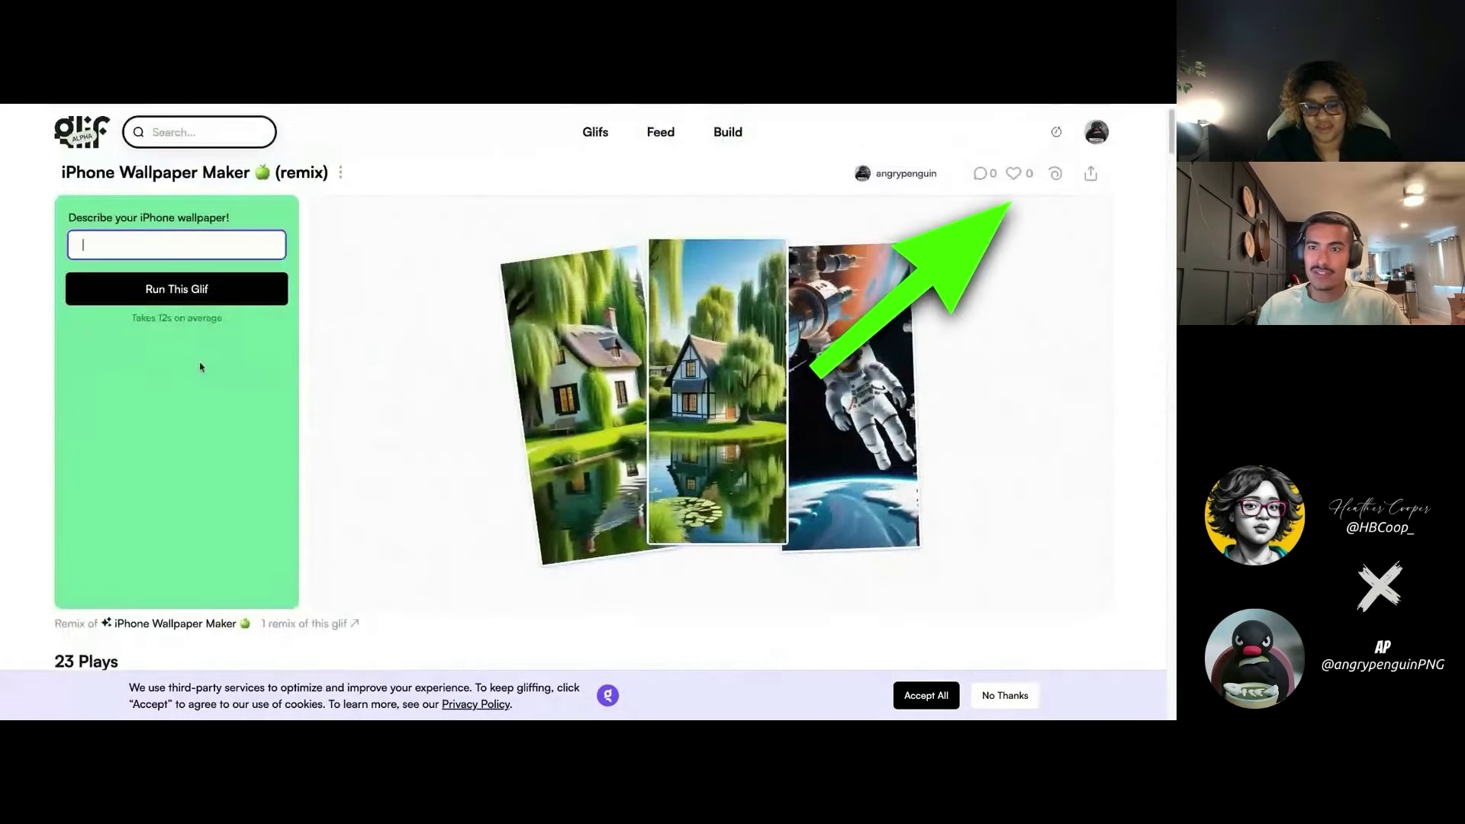
- Remix the iPhone Wallpaper Maker glif and view its prompt block and the wallpaper-generator block's Comfy UI JSON
click(1055, 175)
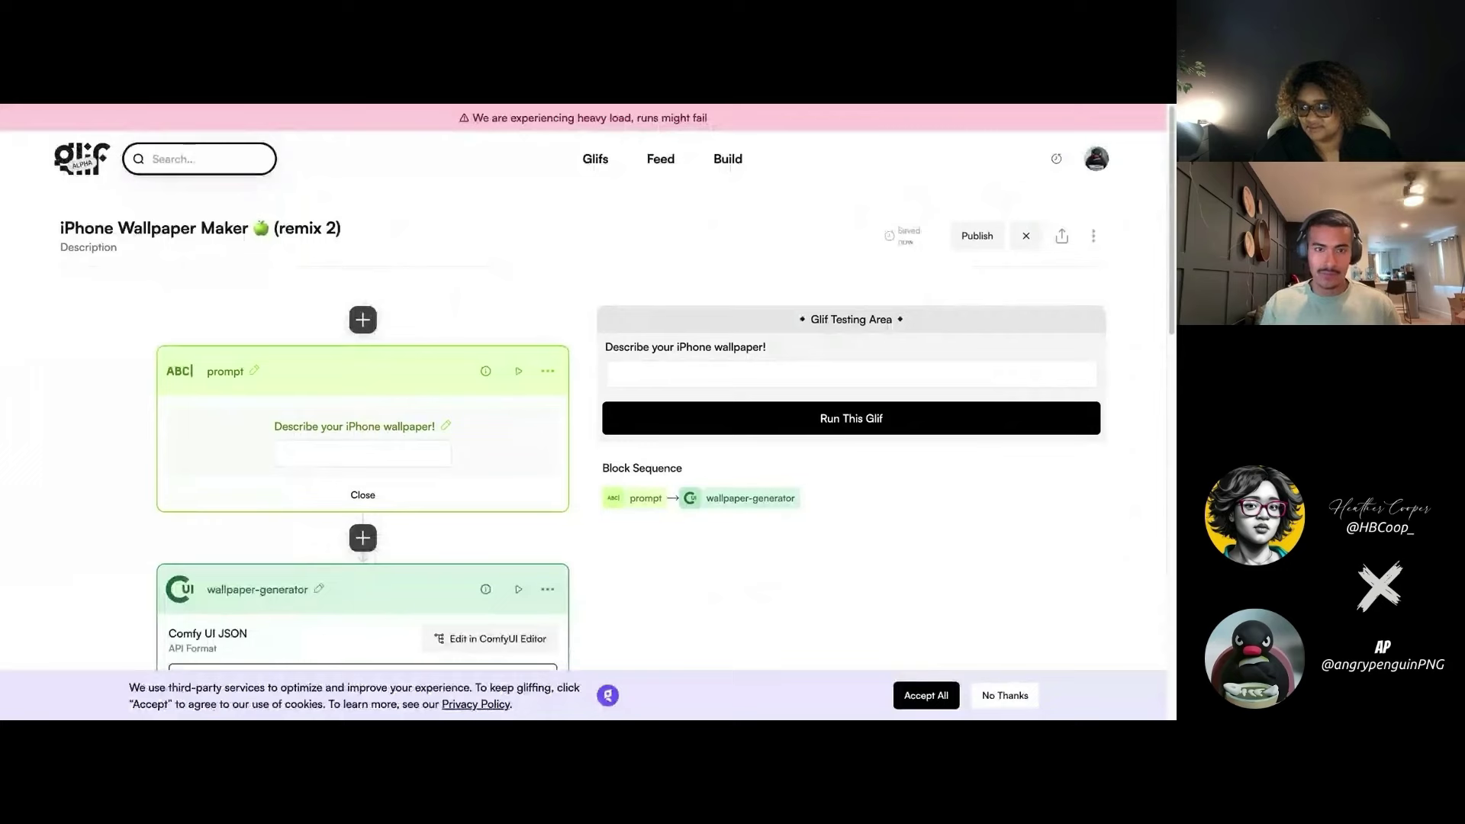
key(ctrl+plus)
key(ctrl+plus)
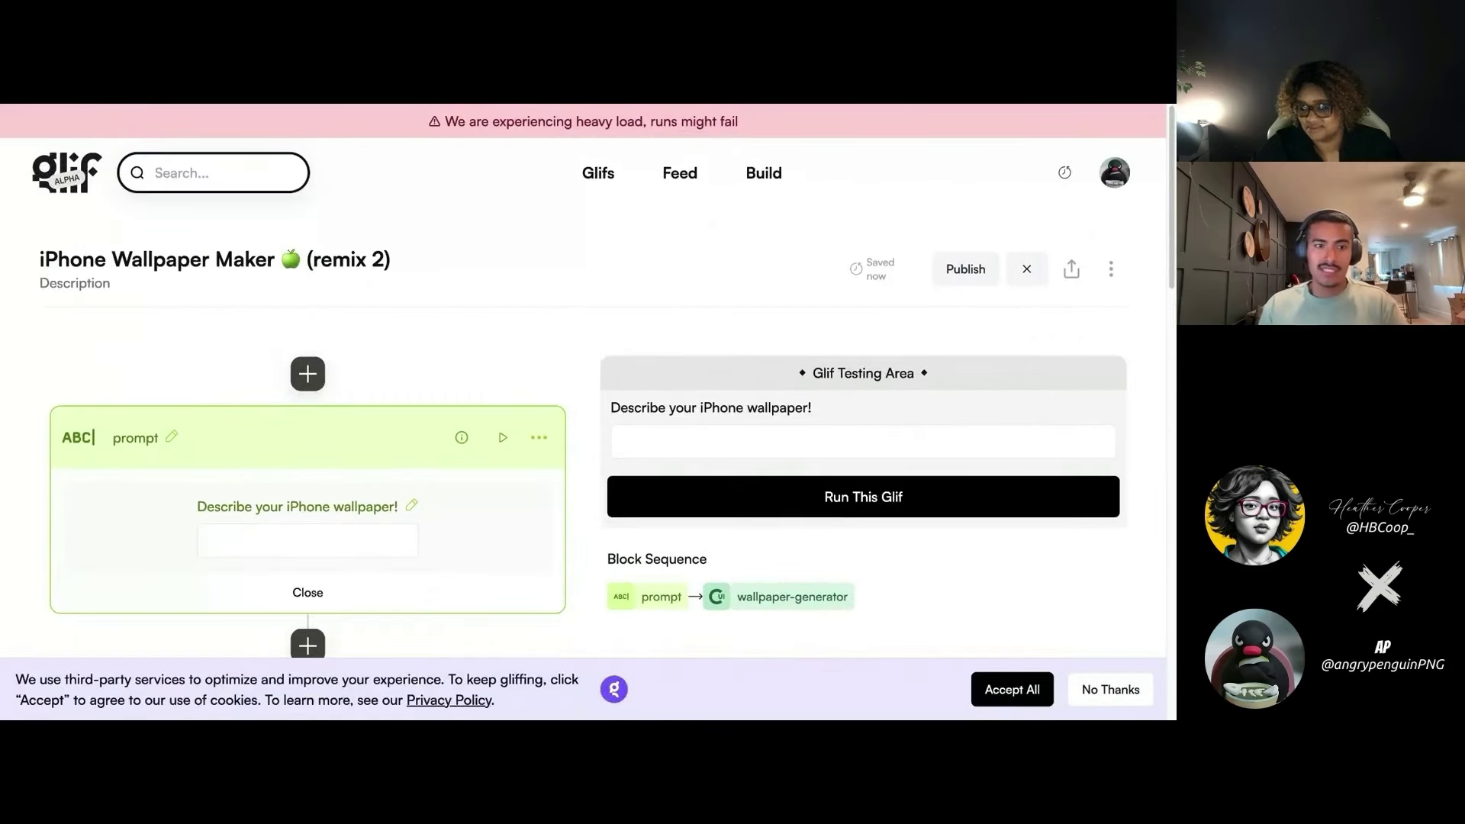
scroll(415, 379, down, 2)
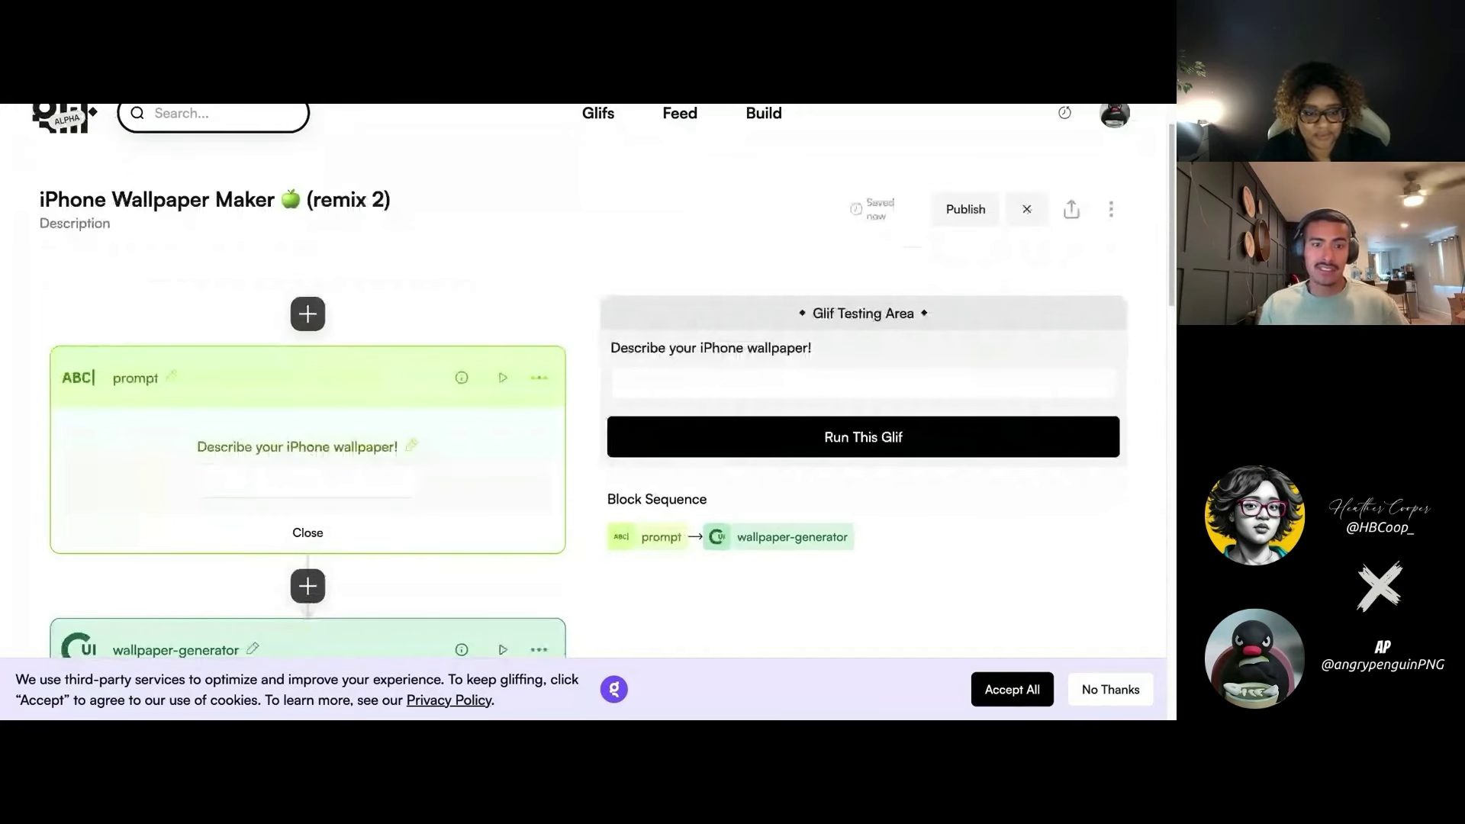
scroll(531, 470, down, 5)
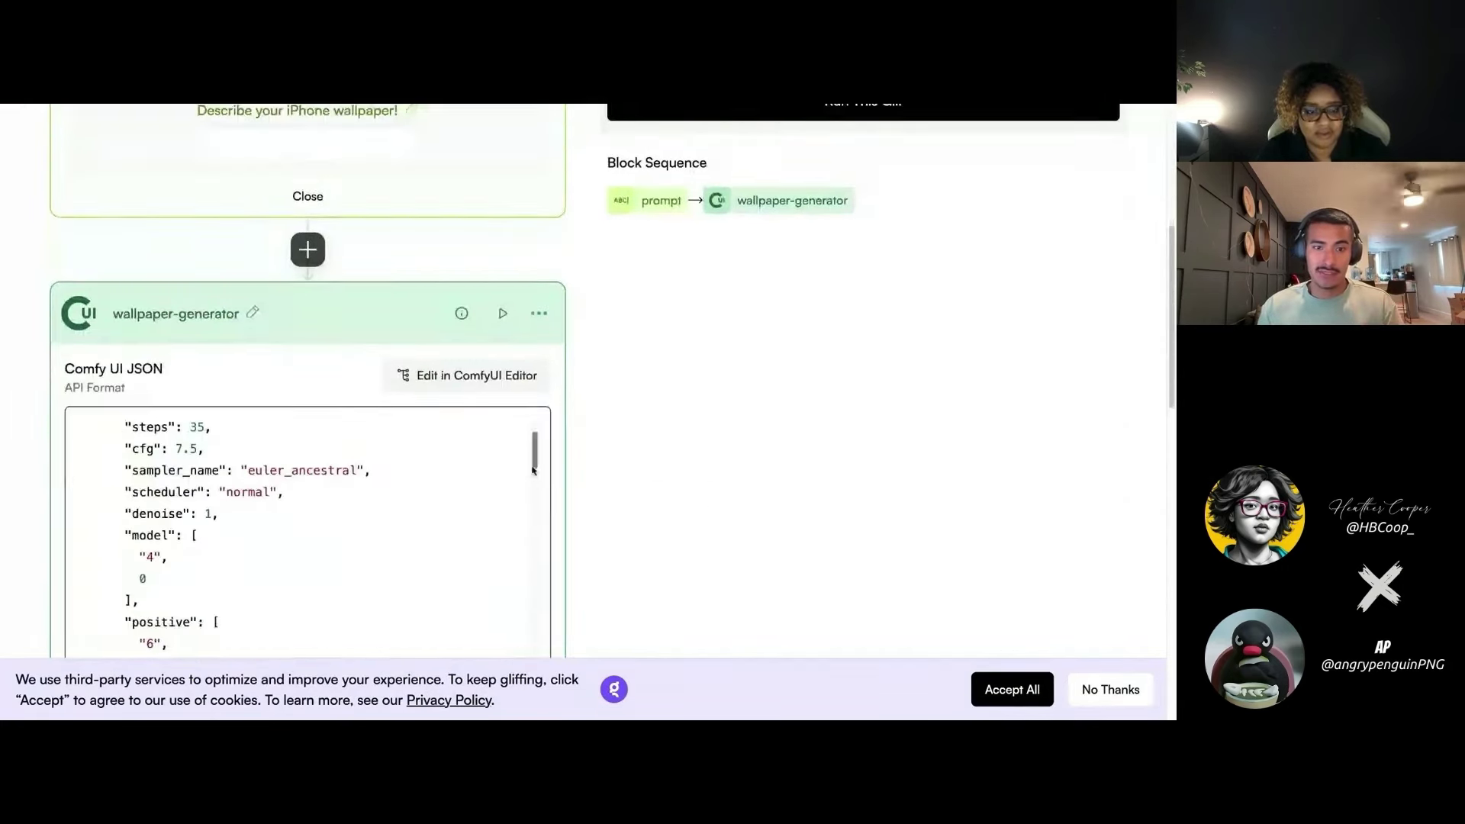
scroll(532, 470, down, 3)
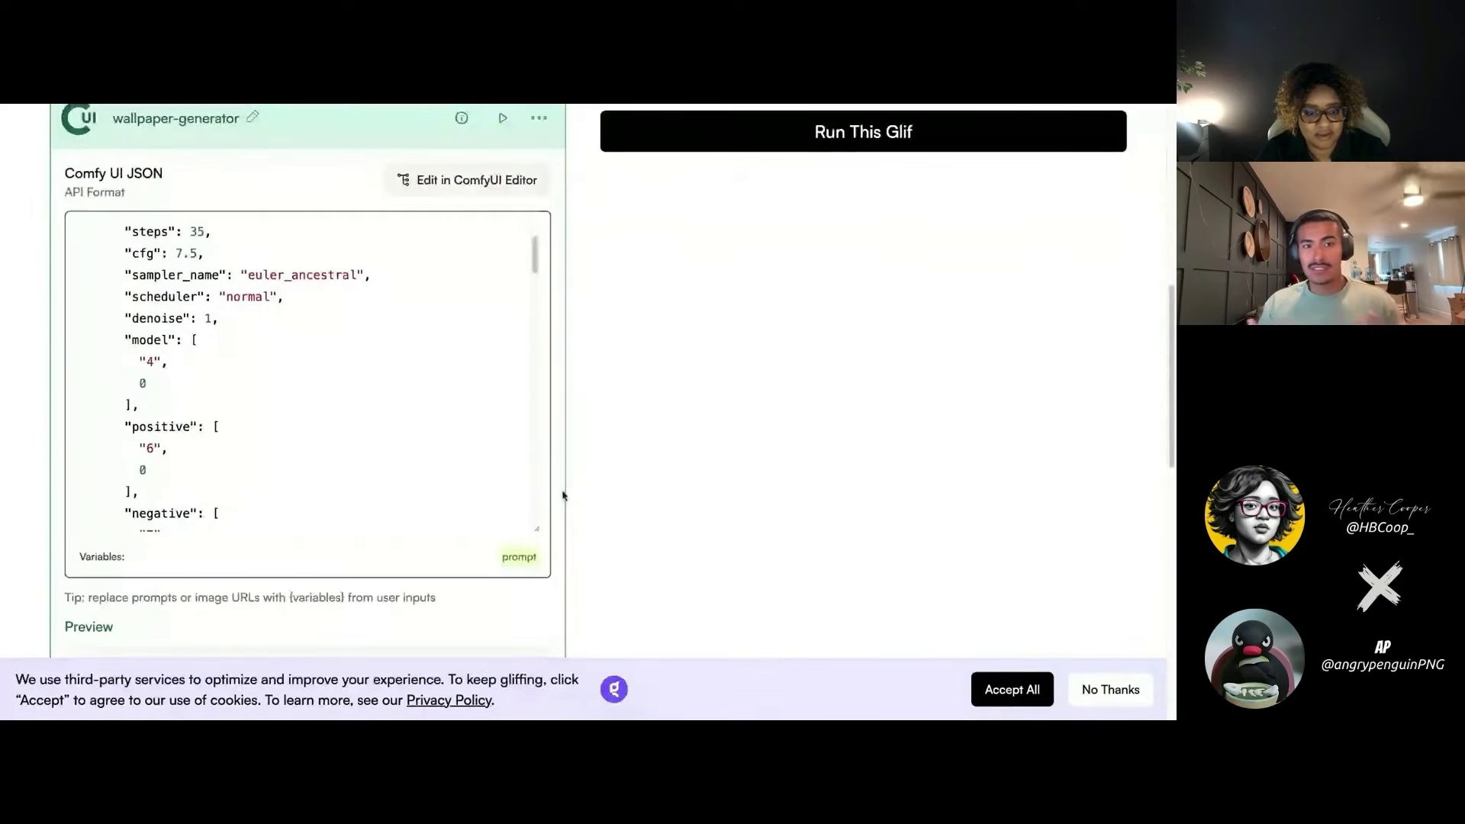
scroll(563, 496, up, 1)
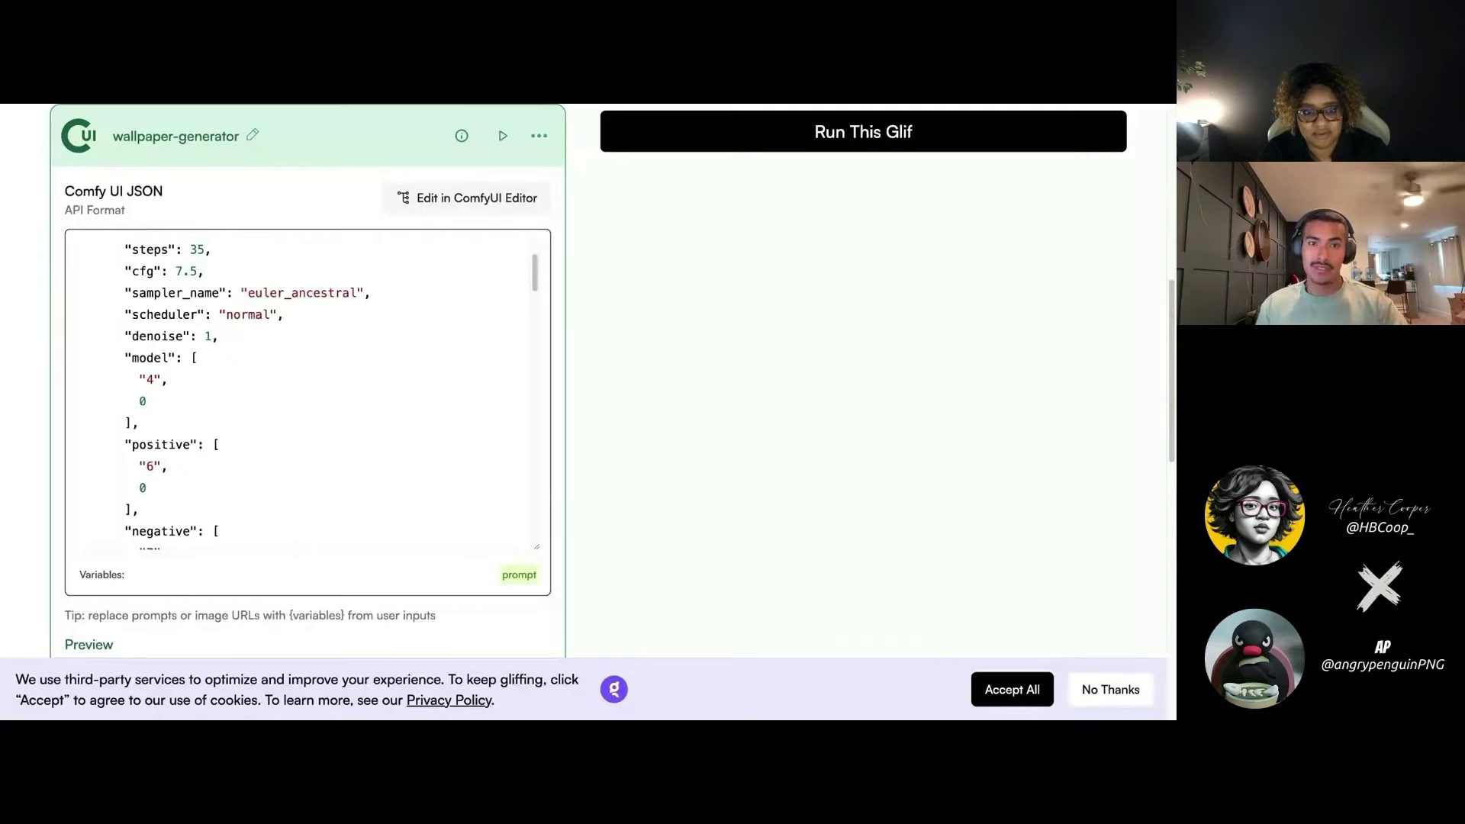
- Open the wallpaper-generator block's workflow in the ComfyUI Editor and look over its whole node graph
click(467, 198)
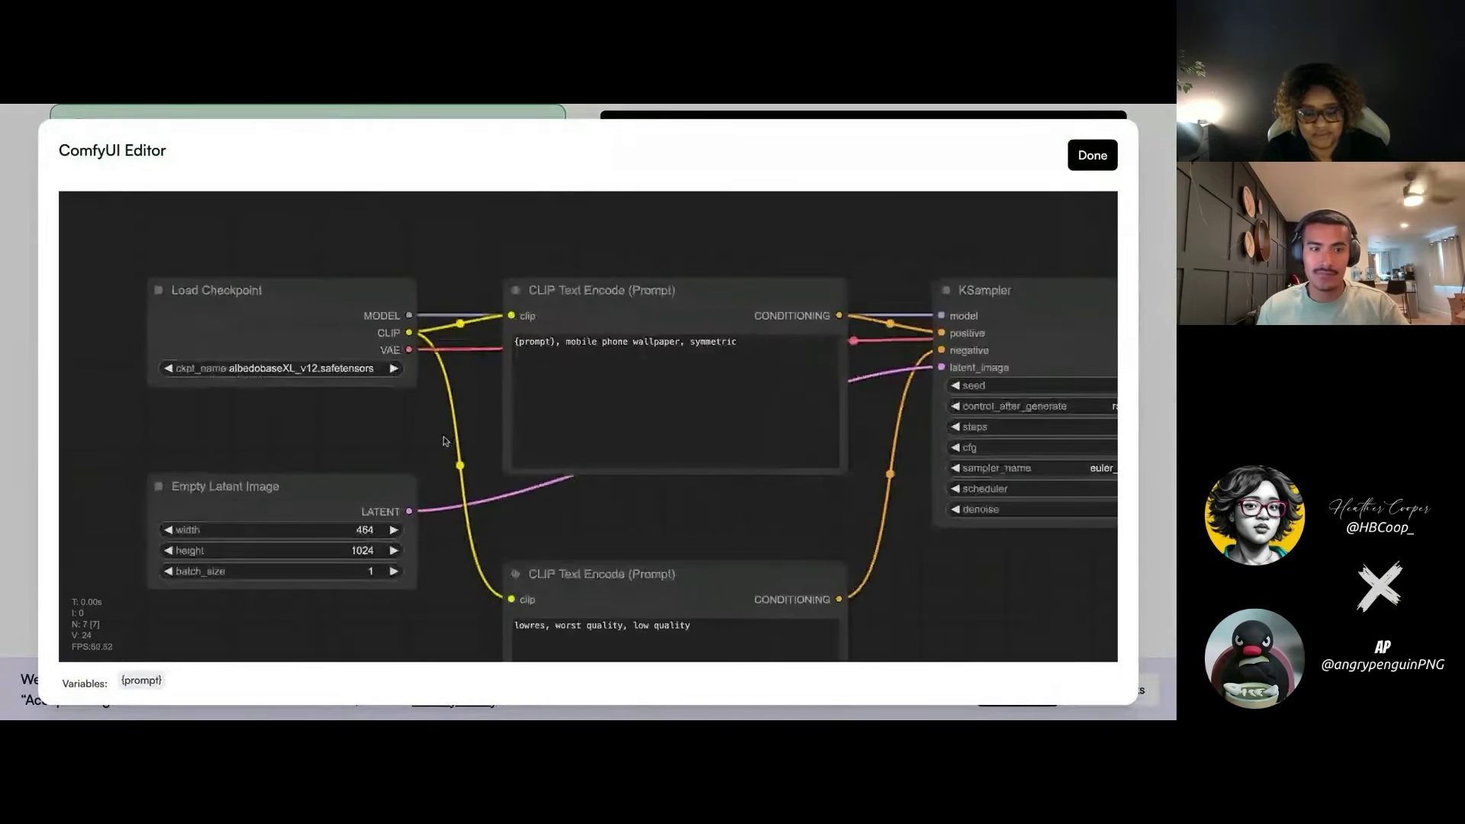
drag(419, 439, 405, 417)
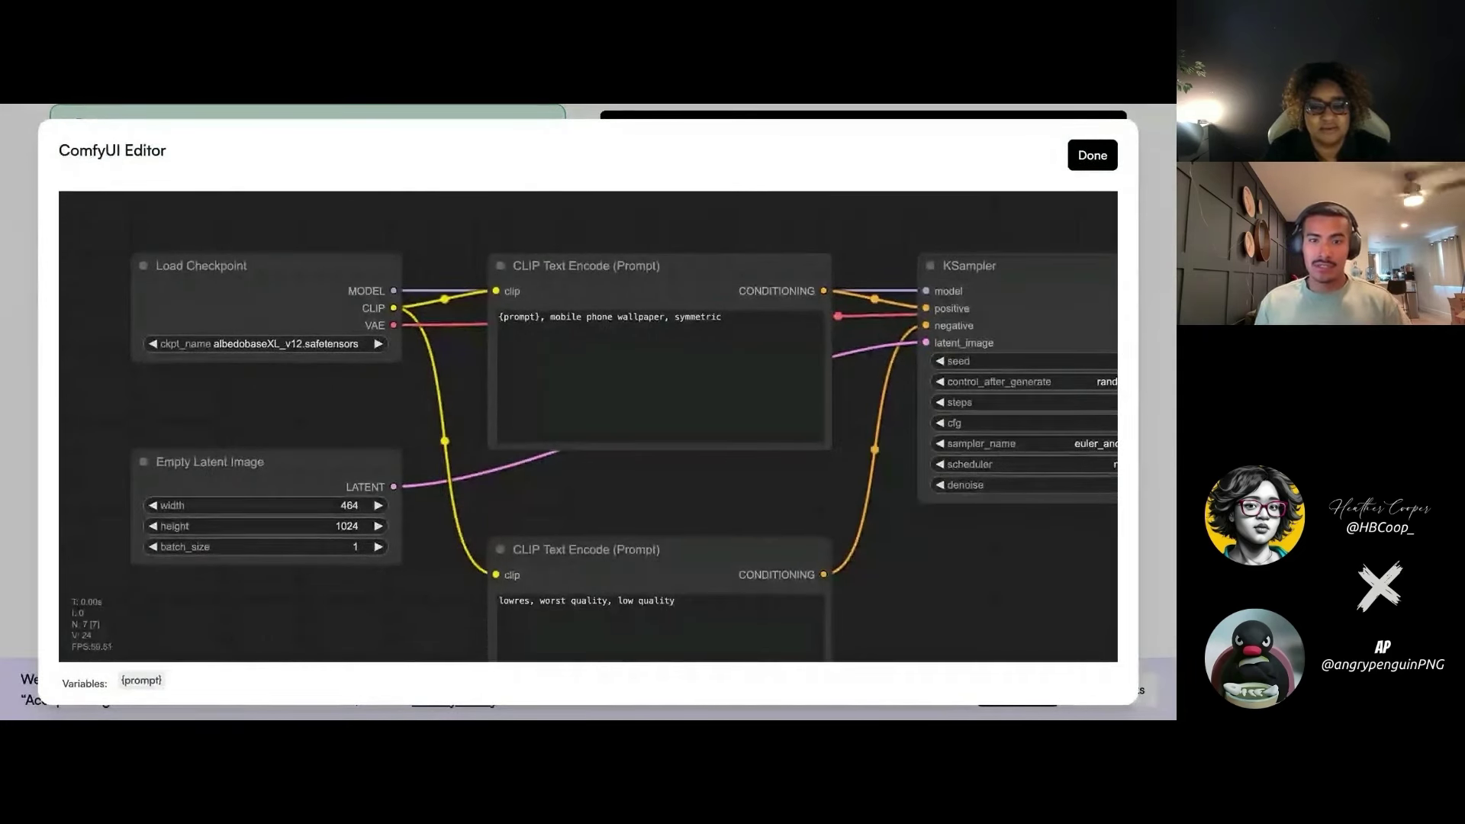
scroll(580, 448, down, 5)
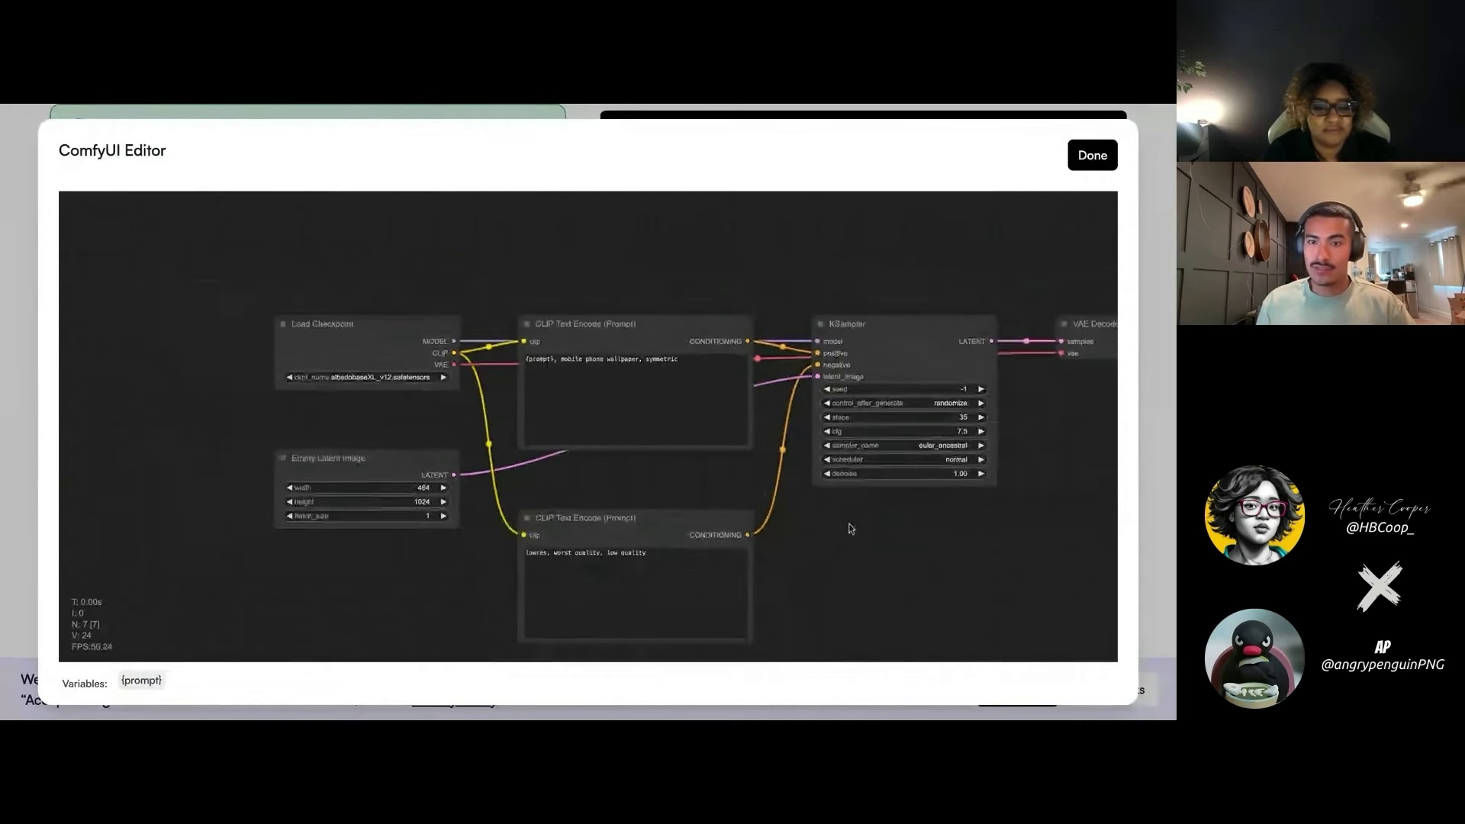
scroll(868, 533, right, 10)
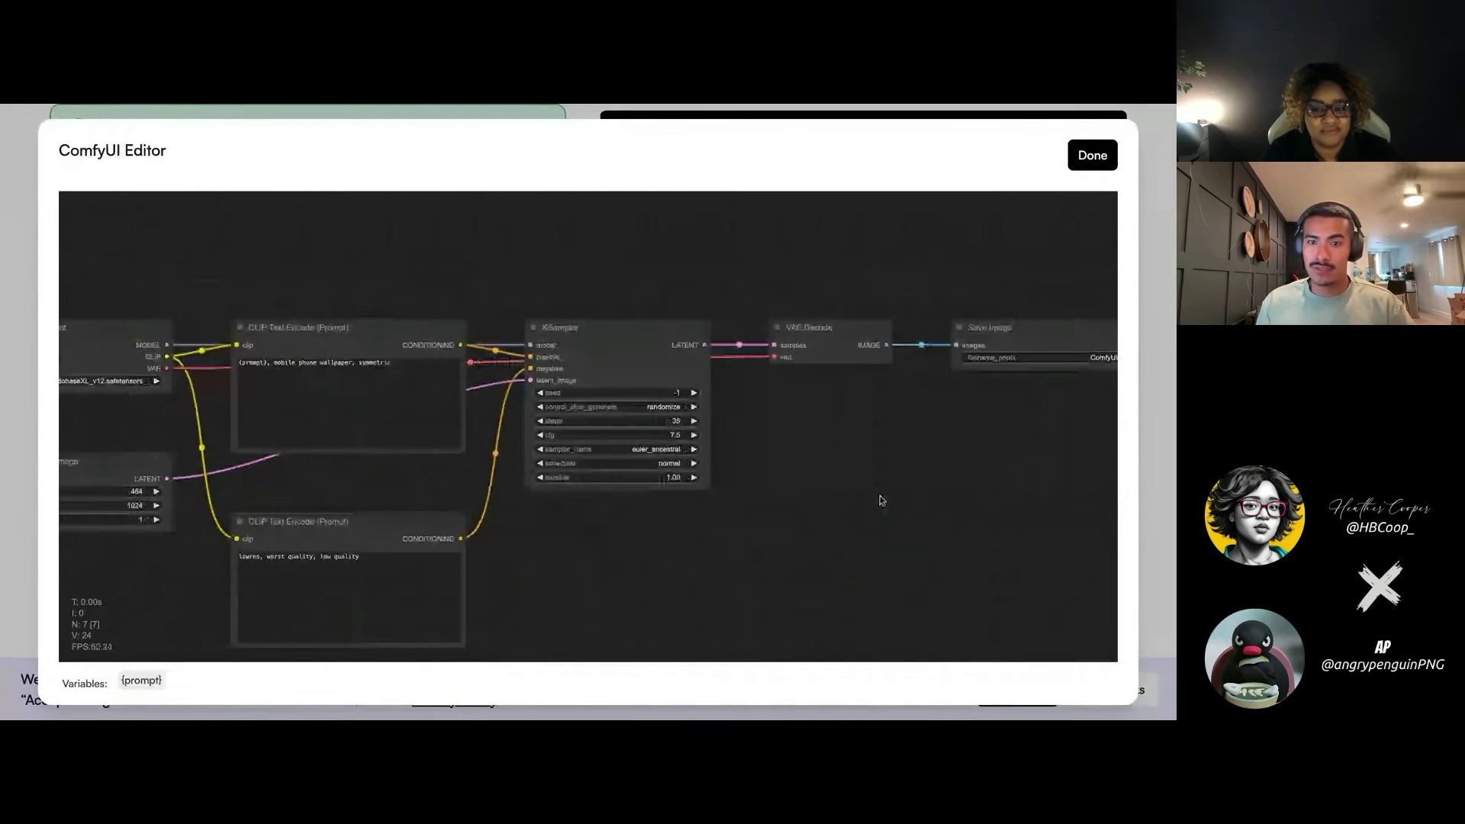
scroll(793, 496, left, 8)
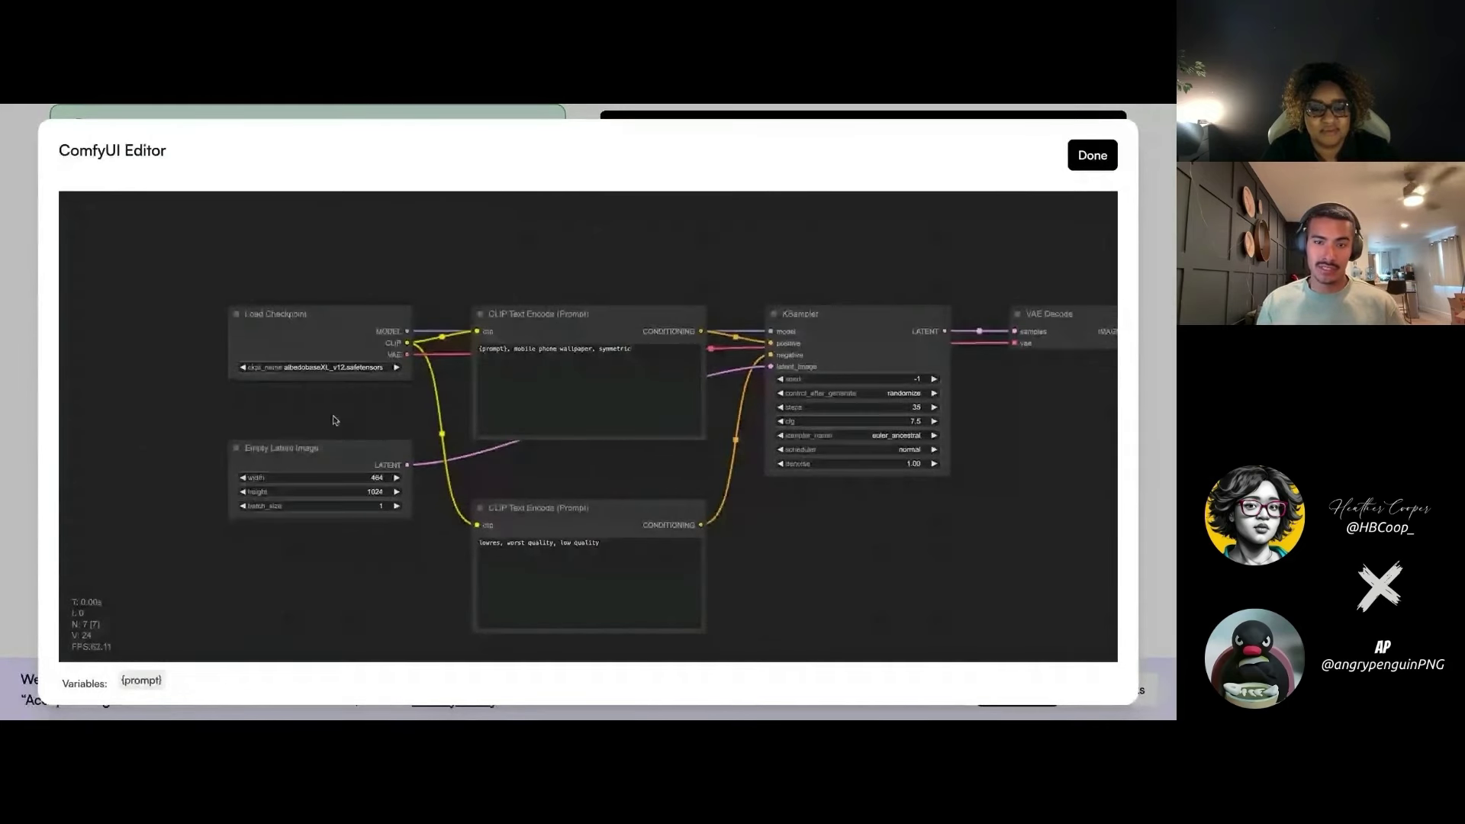
scroll(333, 420, up, 5)
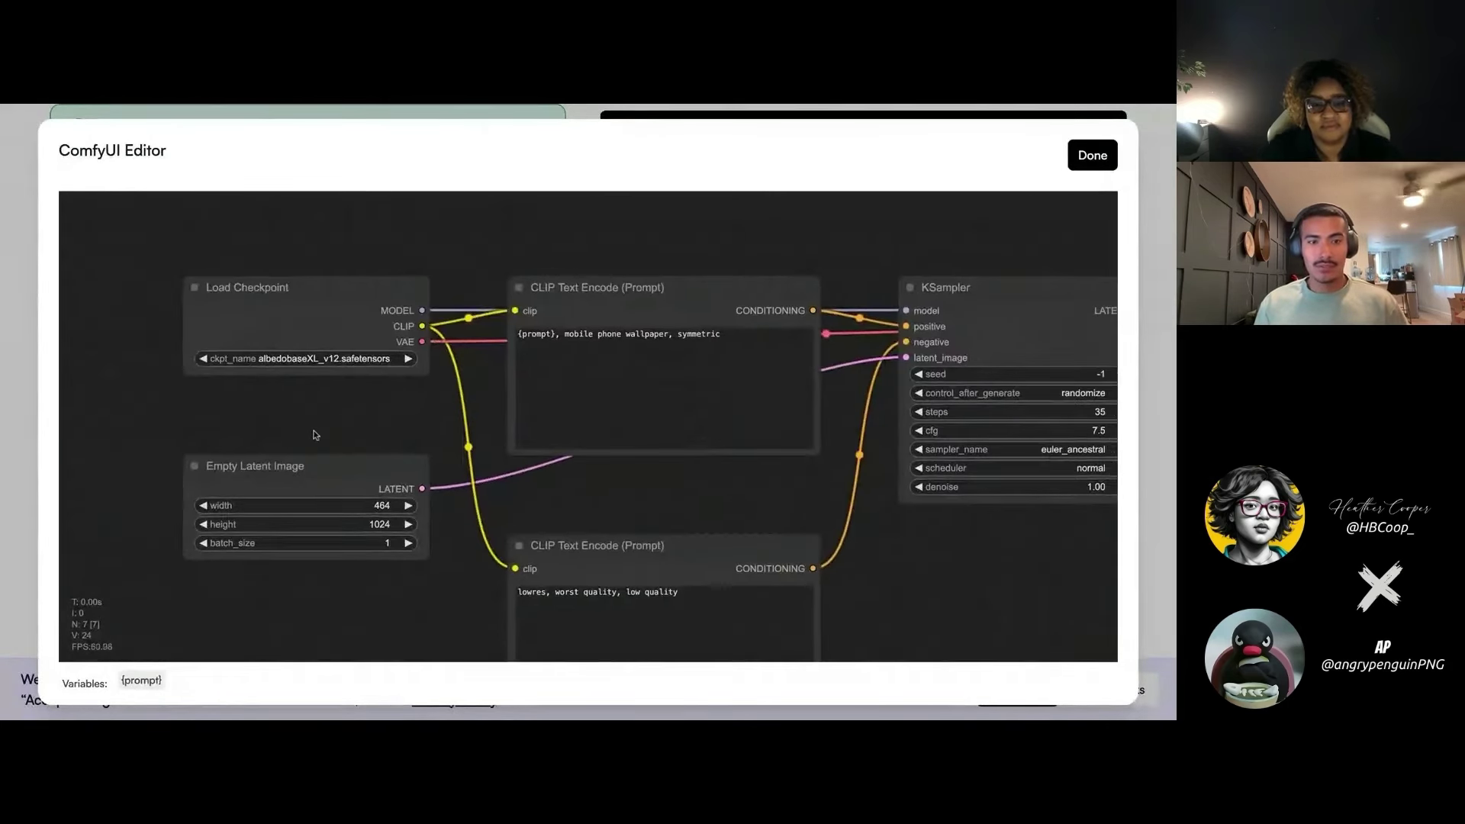
drag(313, 452, 337, 476)
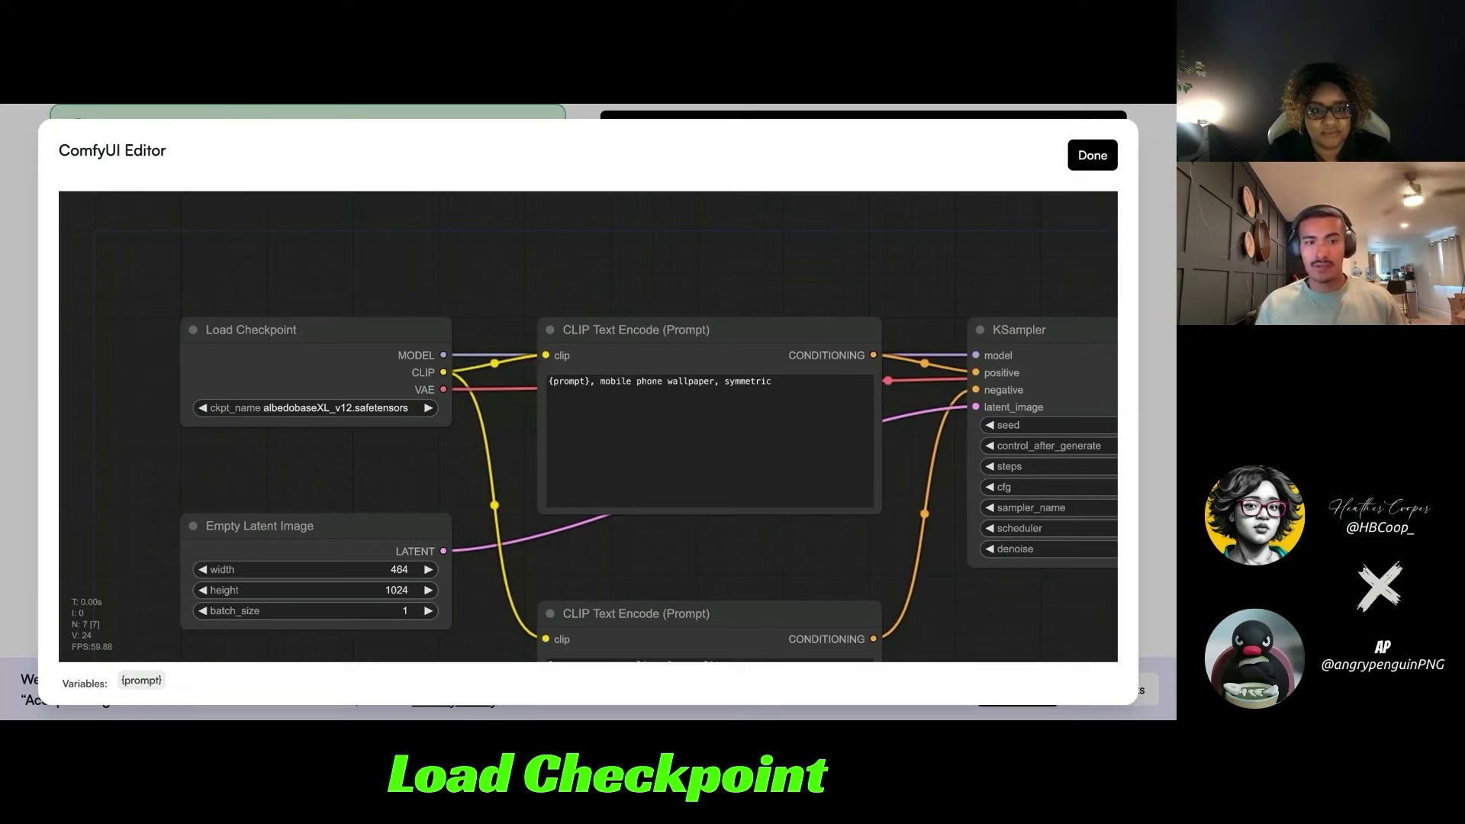
- Examine the Load Checkpoint, CLIP Text Encode and Empty Latent Image nodes and their connections to the KSampler
click(322, 408)
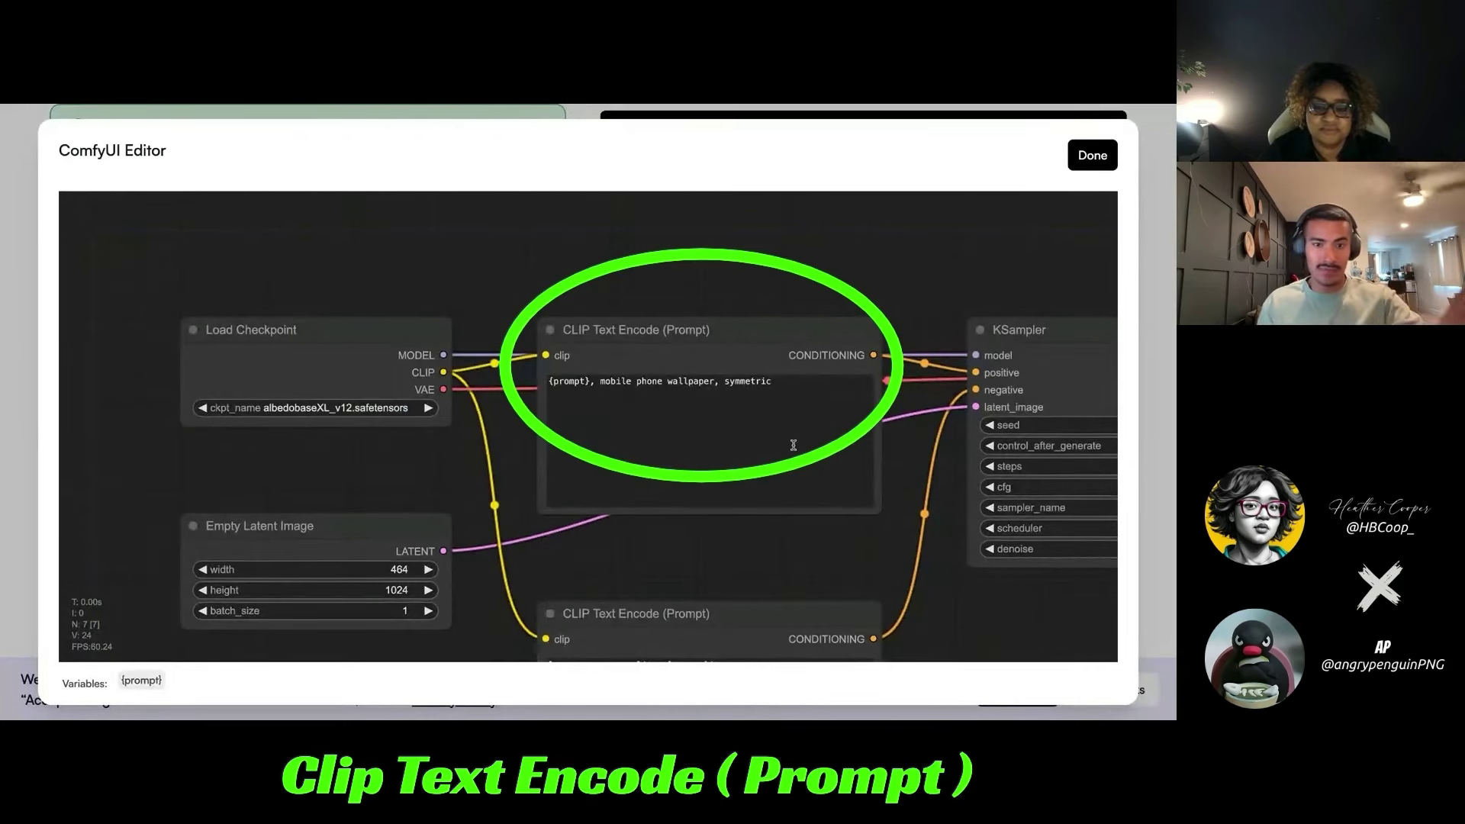
click(585, 387)
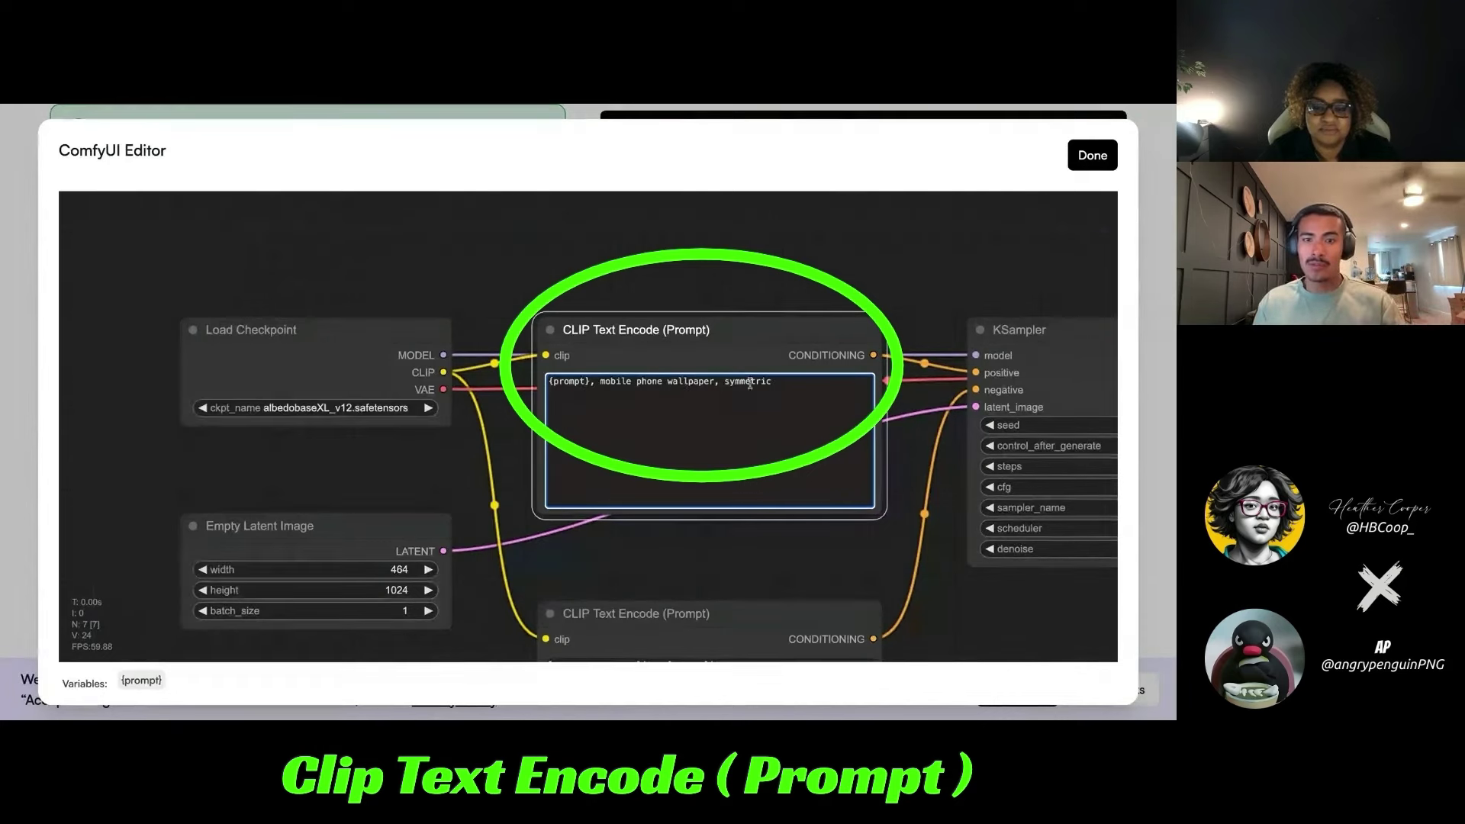
drag(413, 485, 333, 386)
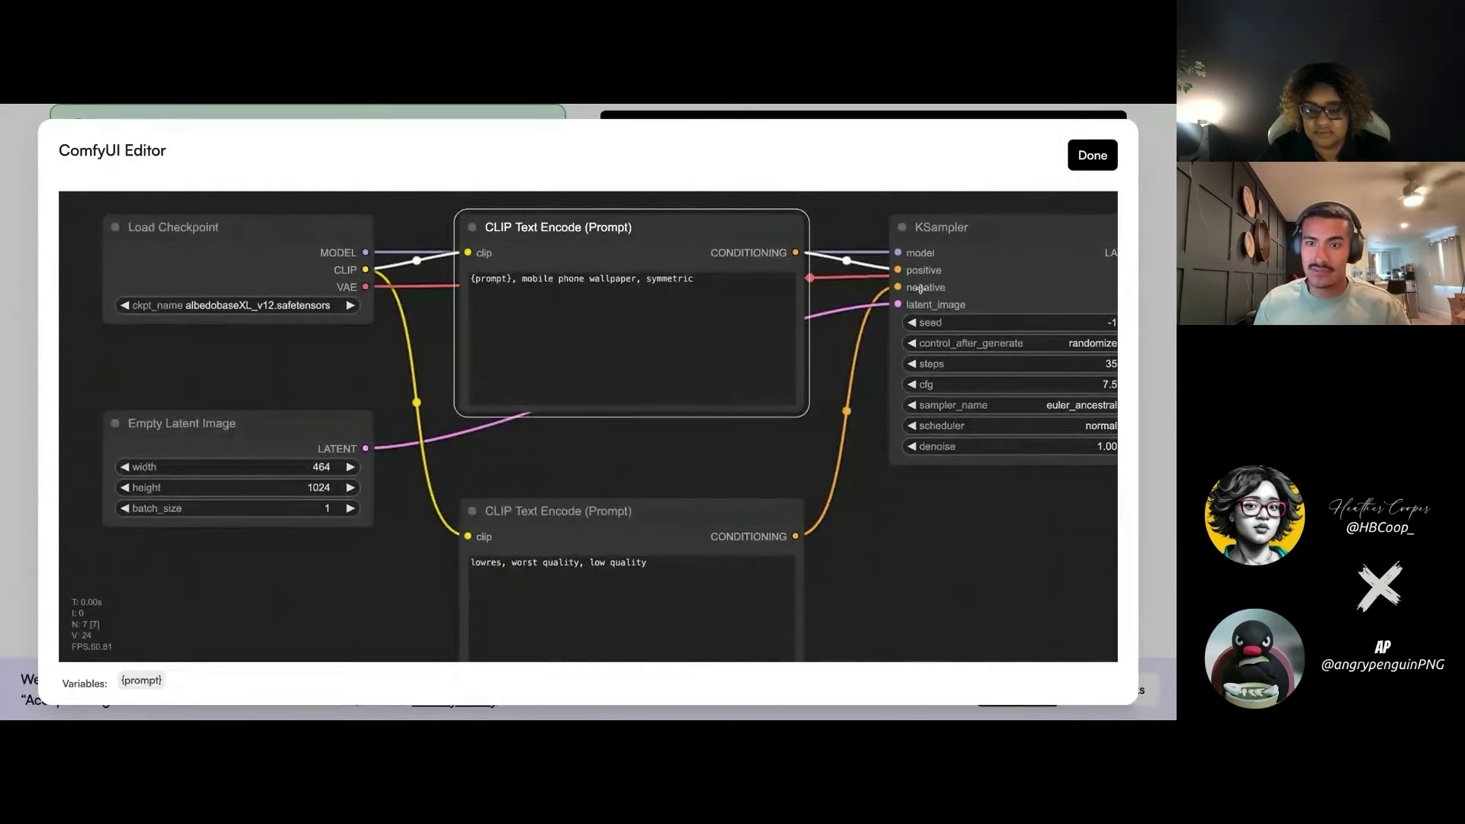
mouse_move(848, 279)
mouse_down()
mouse_move(913, 281)
mouse_move(867, 280)
mouse_up()
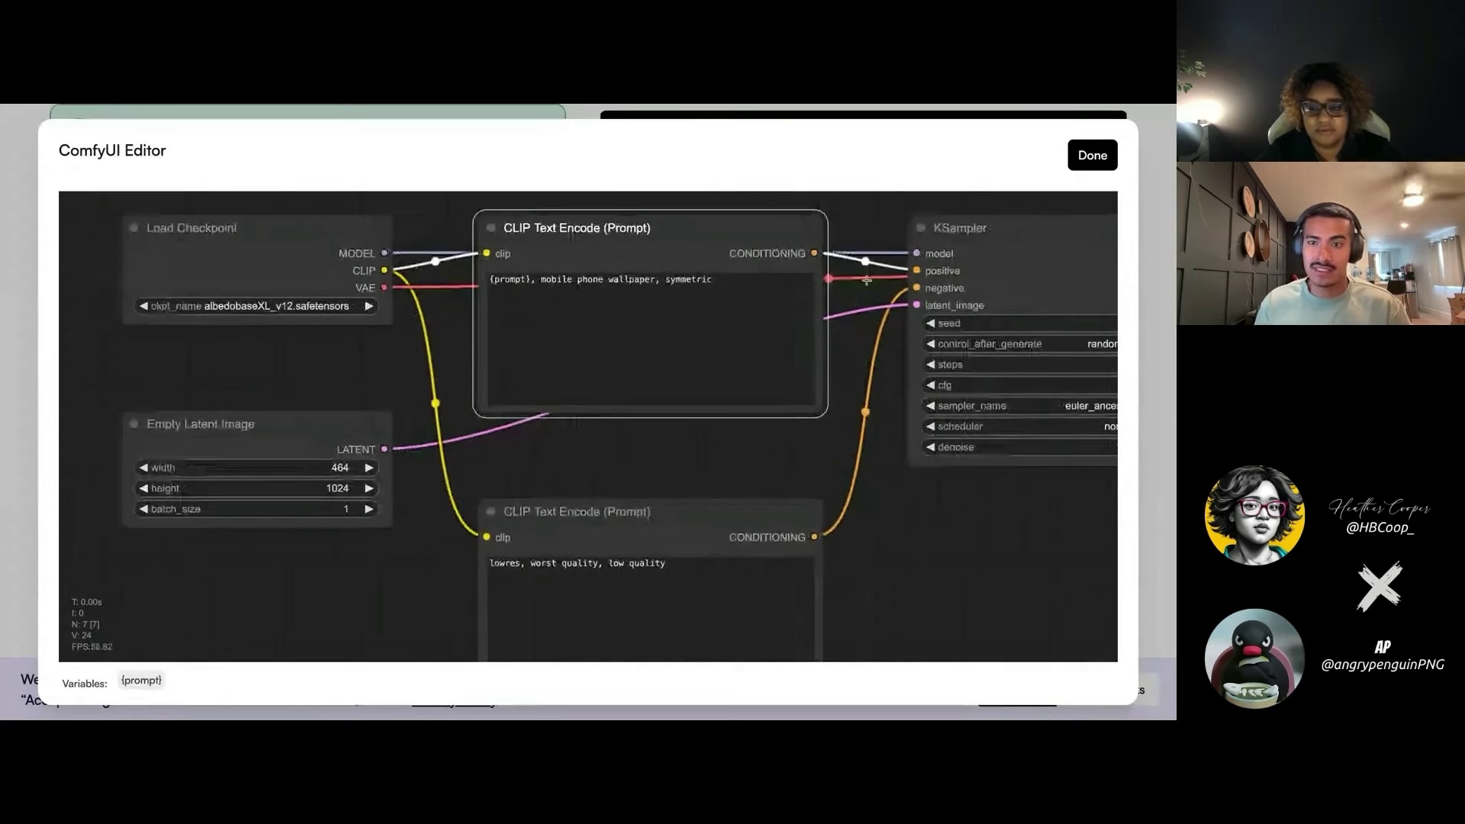
drag(552, 470, 583, 471)
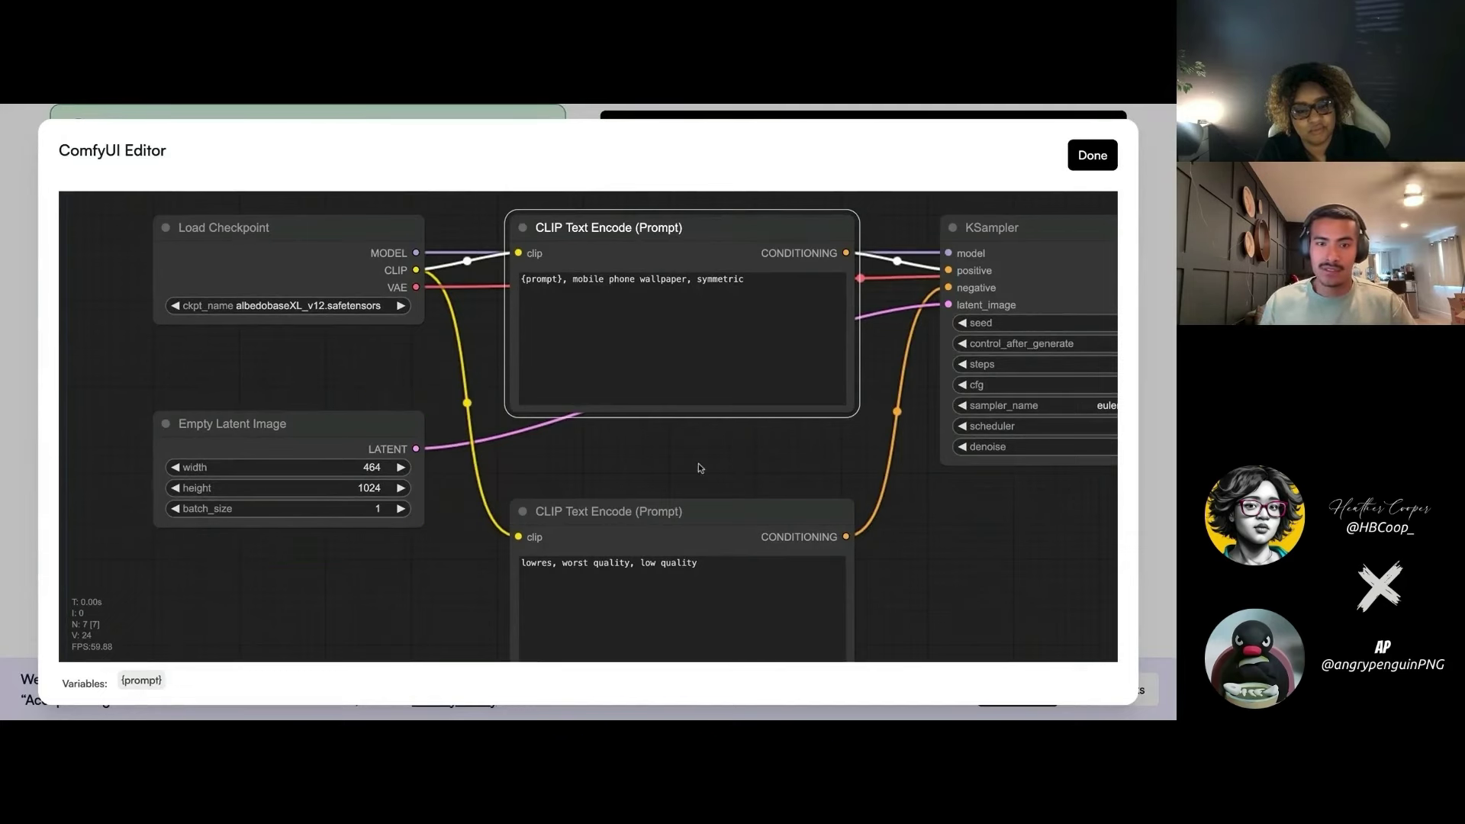
scroll(675, 470, right, 2)
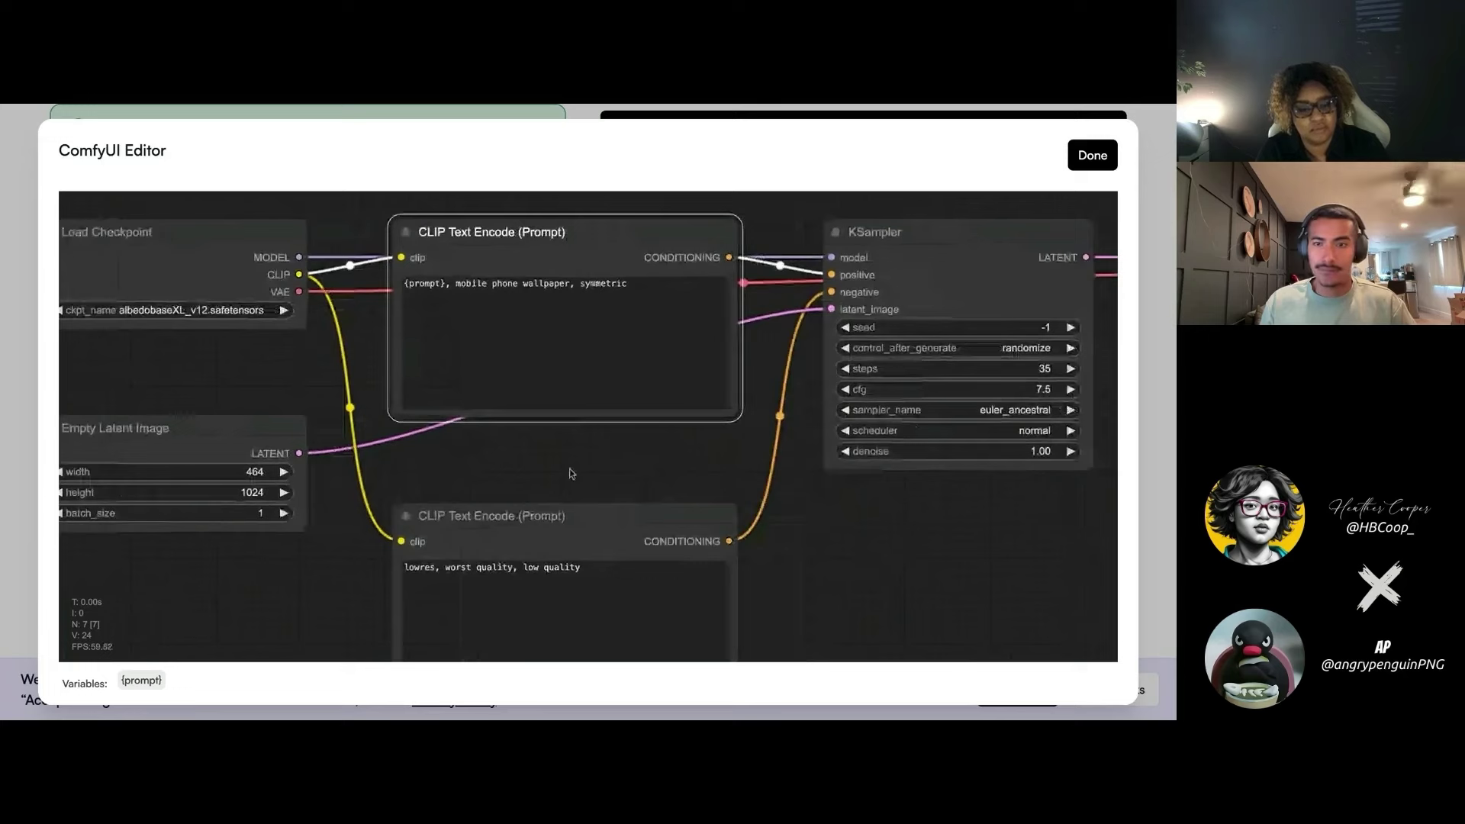
drag(571, 473, 460, 480)
drag(912, 532, 706, 575)
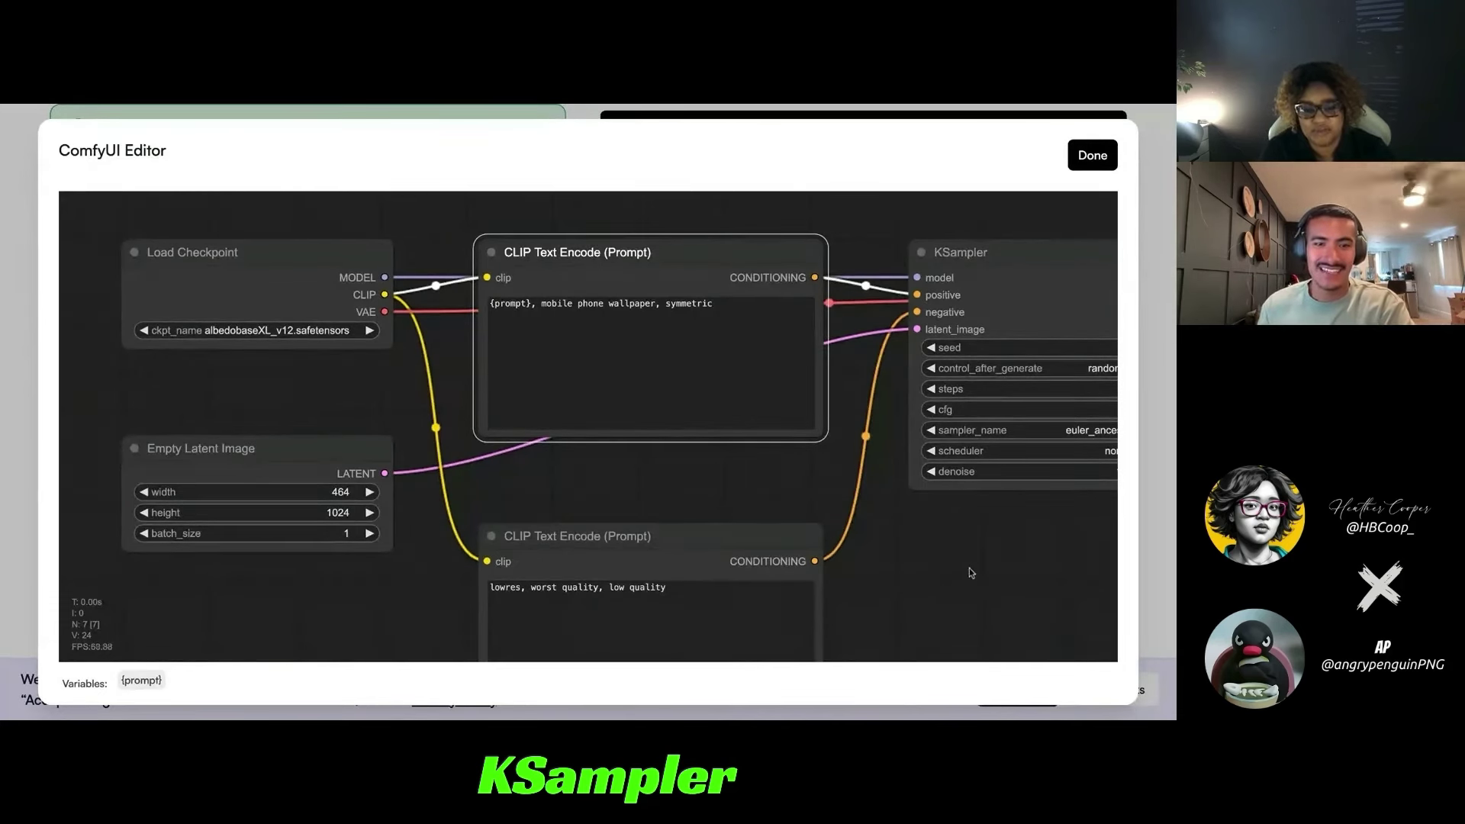
- Examine the KSampler, VAE Decode and Save Image nodes, and close the ComfyUI Editor
drag(974, 571, 468, 580)
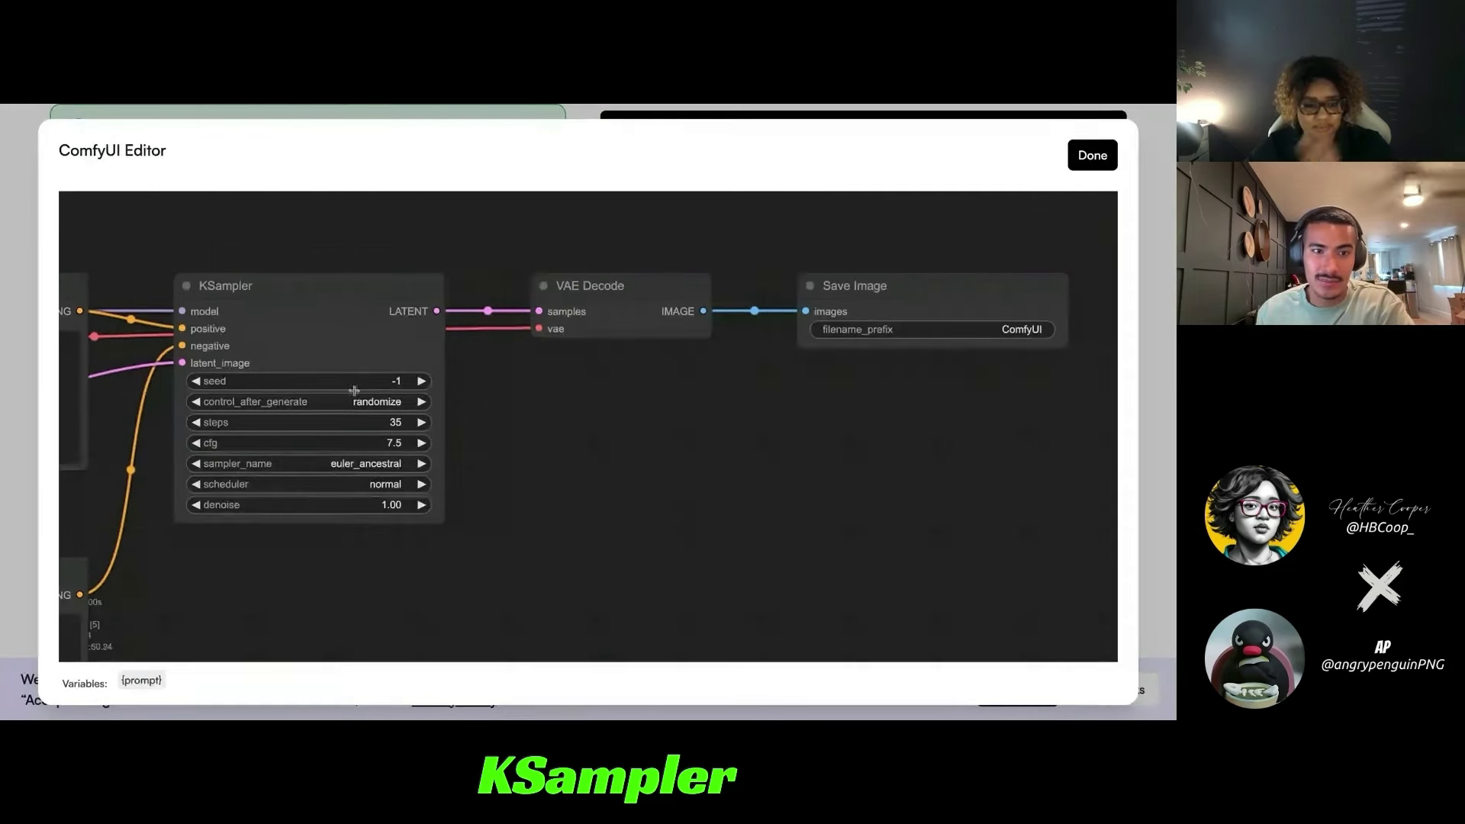
mouse_move(265, 514)
mouse_down()
mouse_move(627, 516)
mouse_move(291, 517)
mouse_up()
scroll(290, 517, left, 10)
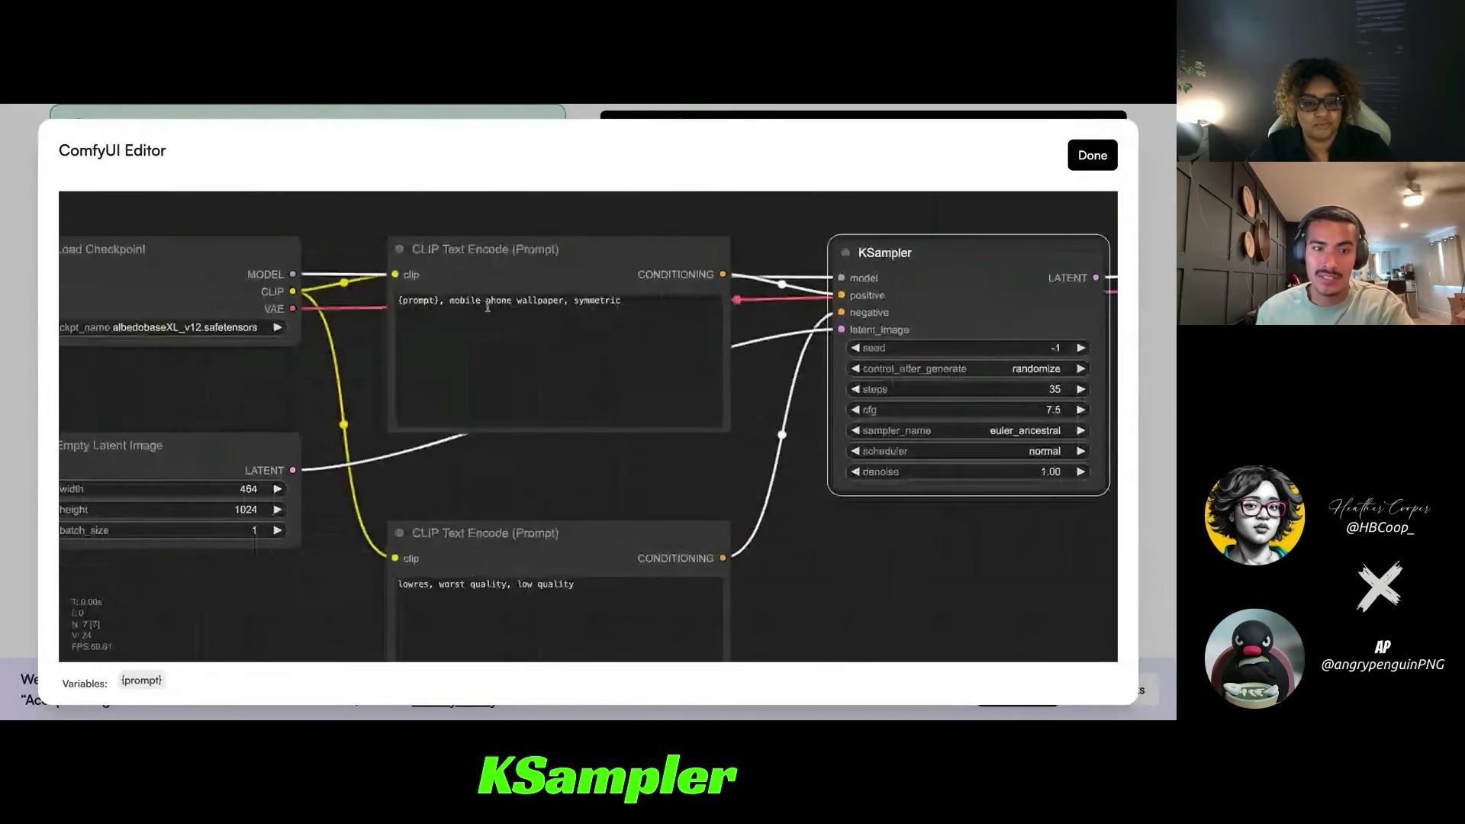
drag(769, 519, 465, 507)
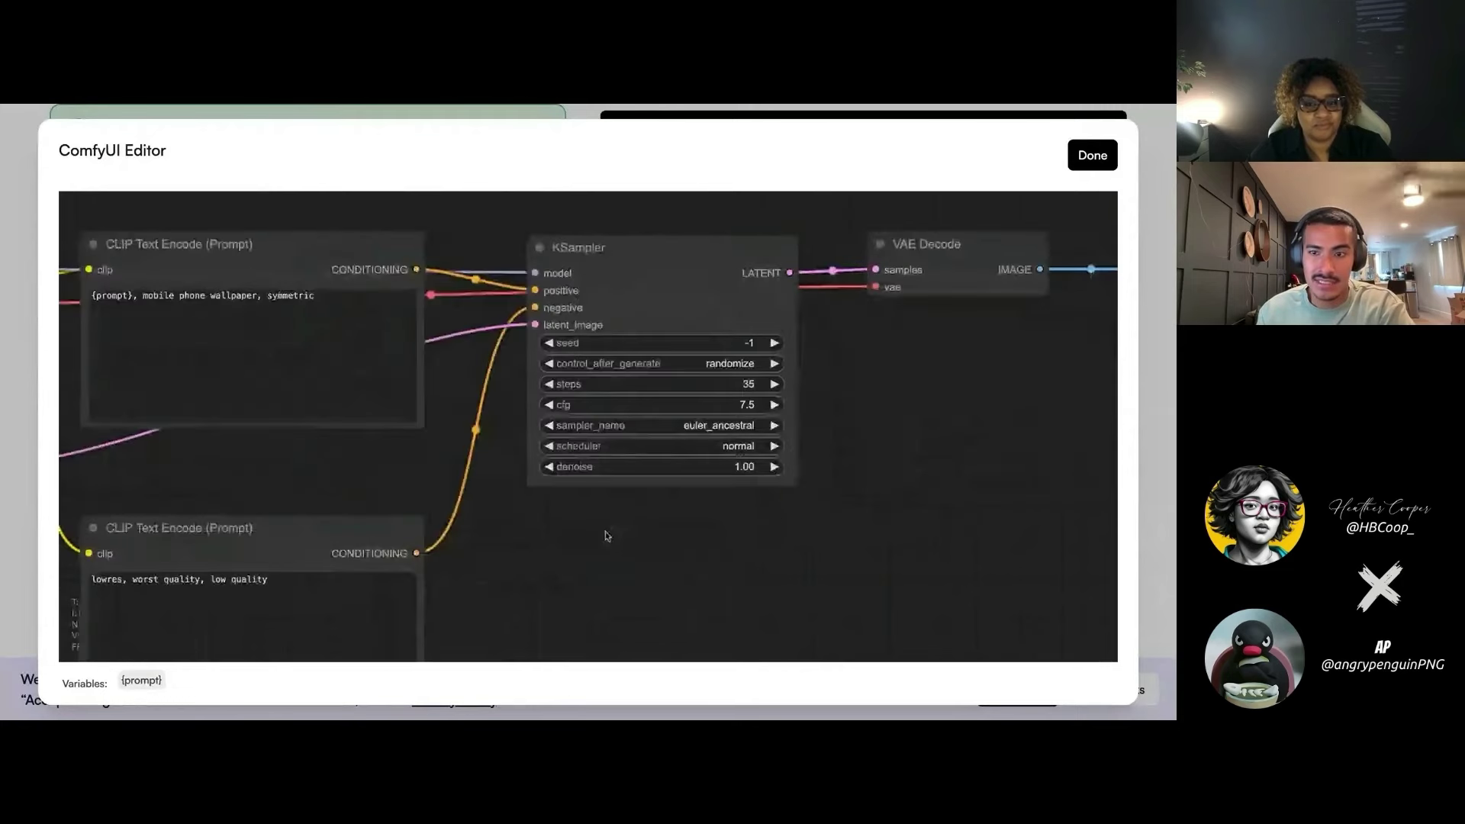
drag(964, 392, 532, 478)
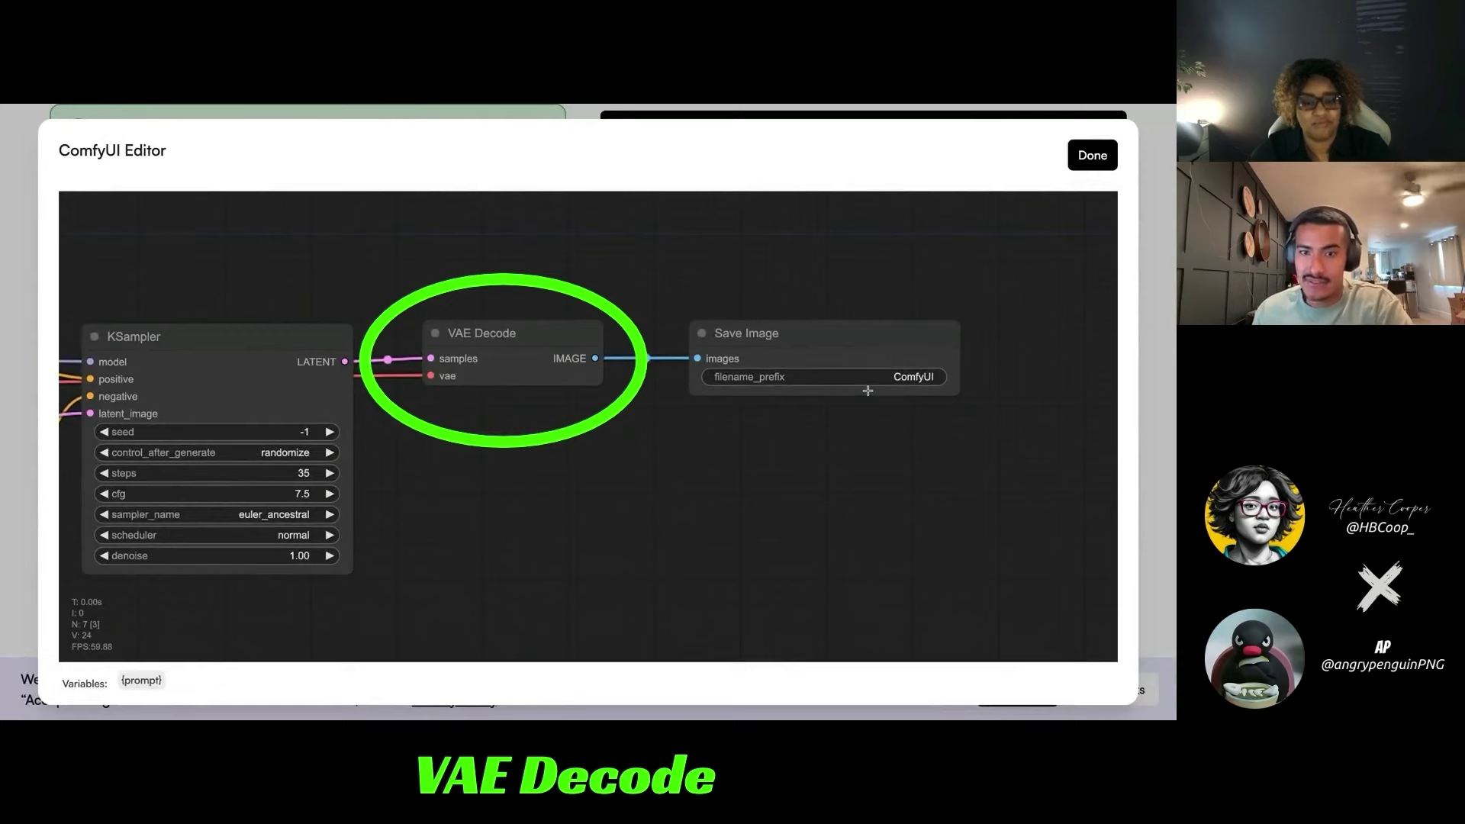
click(1092, 155)
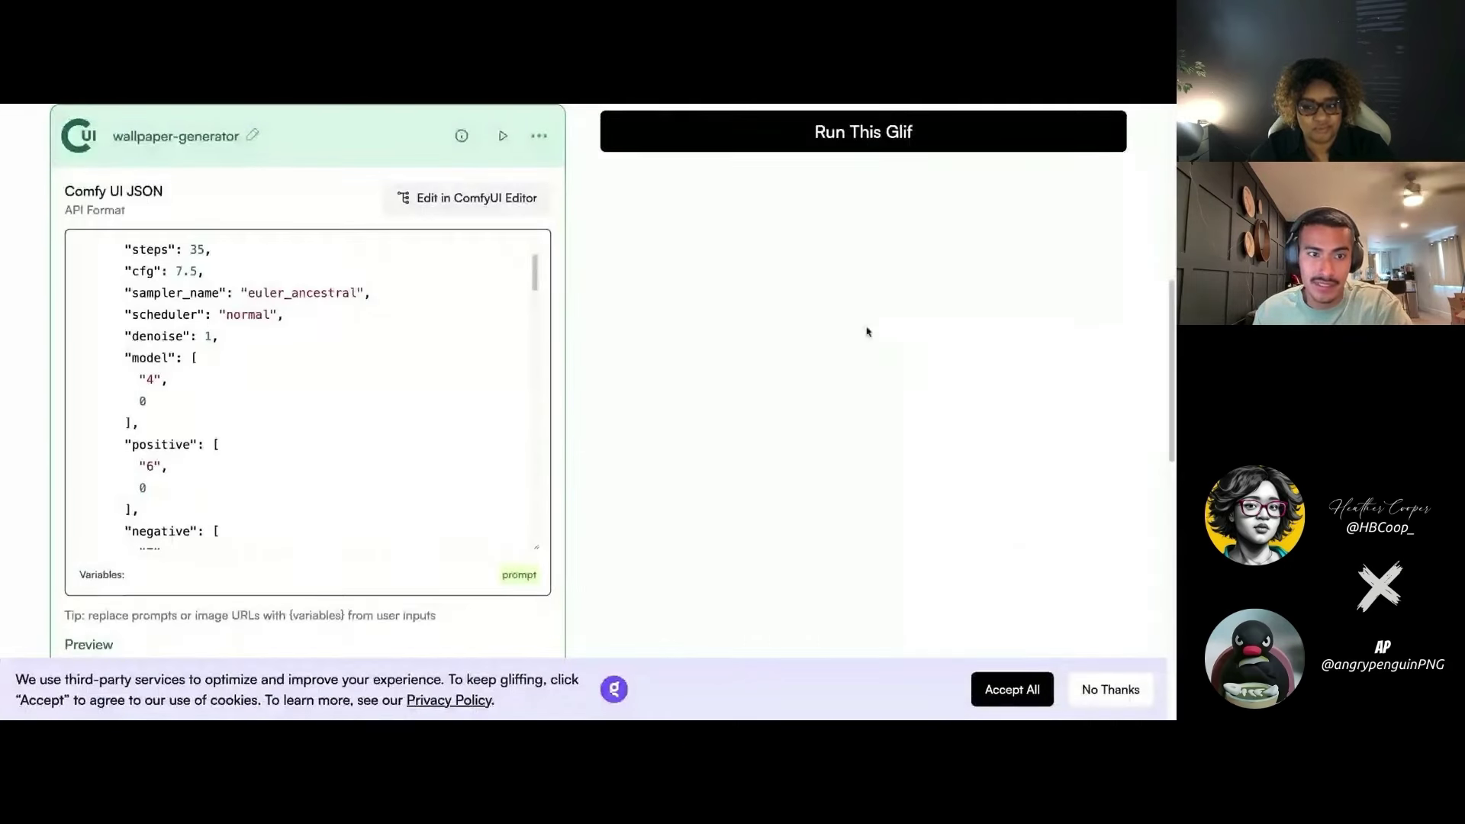
- Run the glif in the Glif Testing Area with the wallpaper description "penguin sliding down an ice slide"
scroll(867, 327, up, 5)
scroll(654, 449, down, 2)
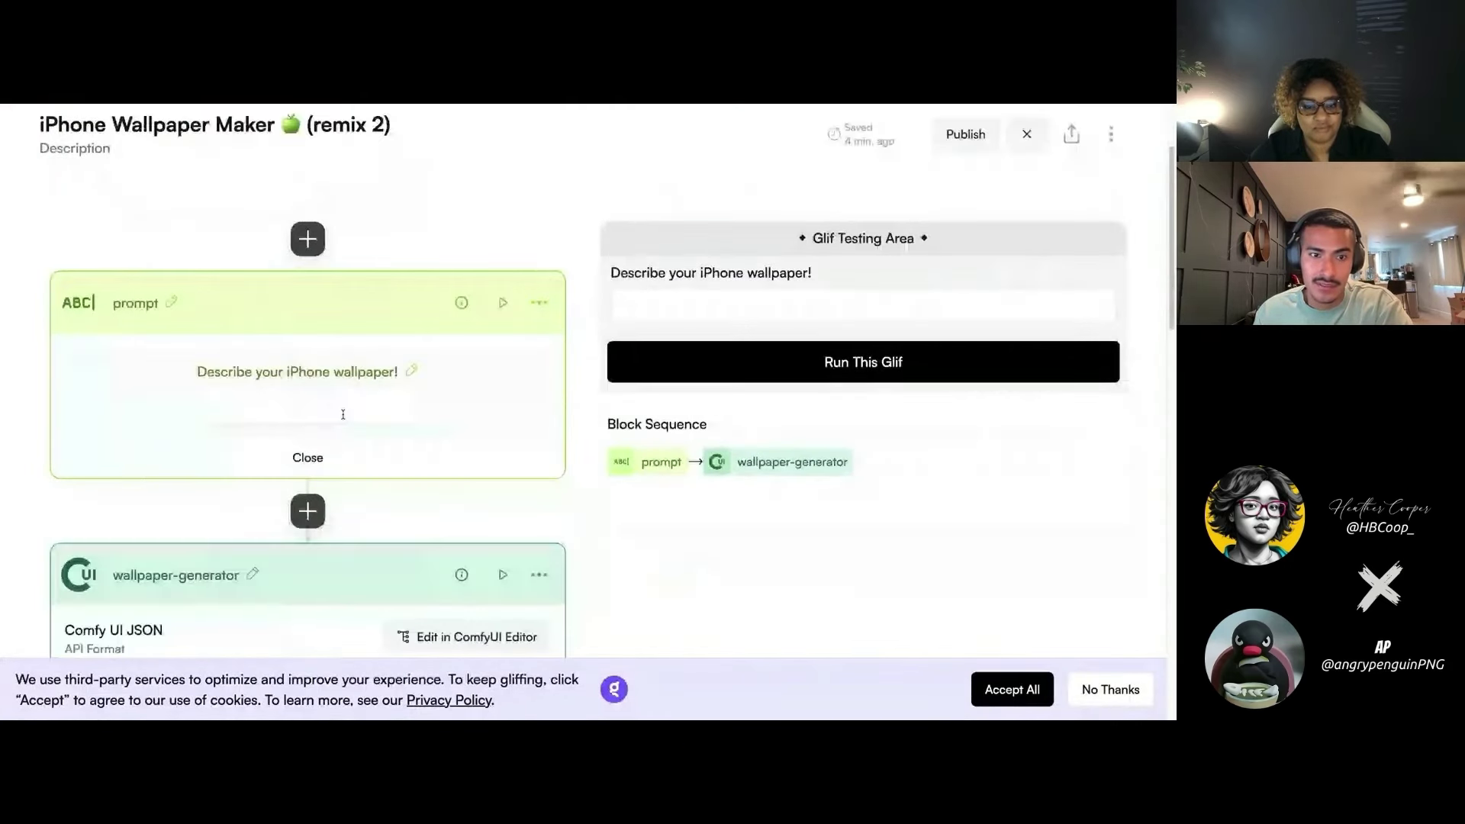
click(736, 307)
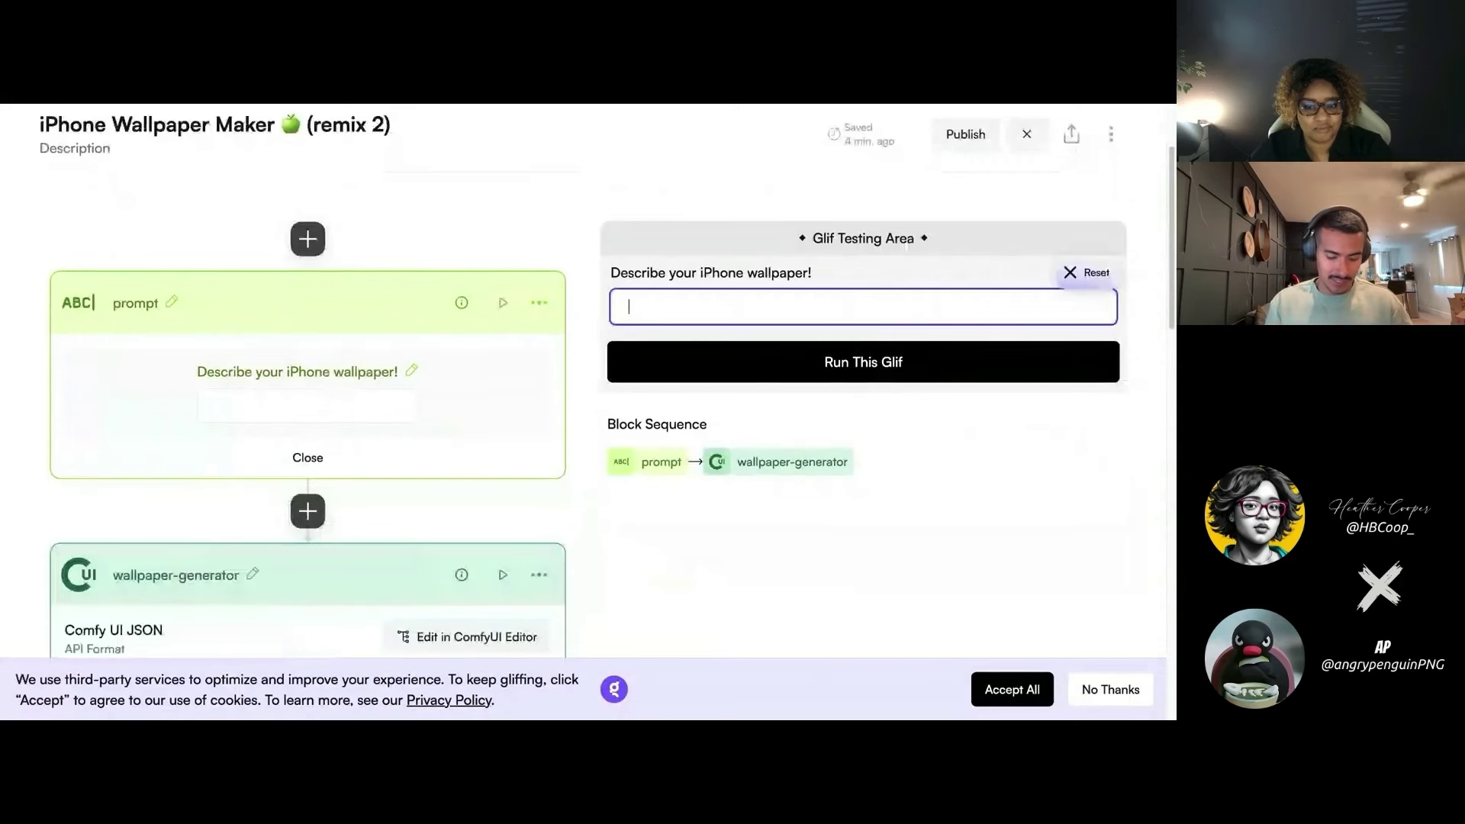
text(penguin sld)
key(BackSpace)
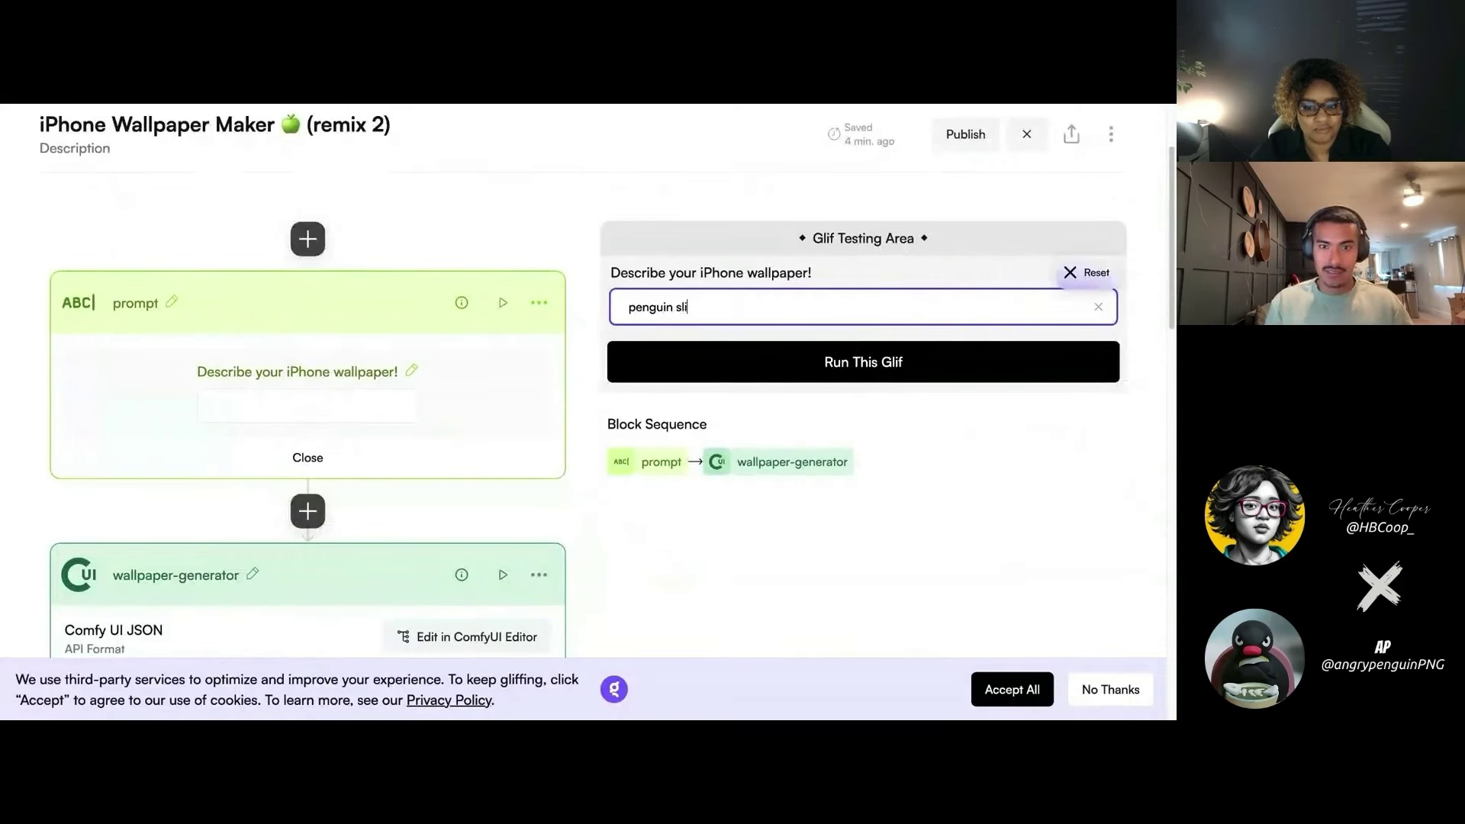
text(iding down an ice slide)
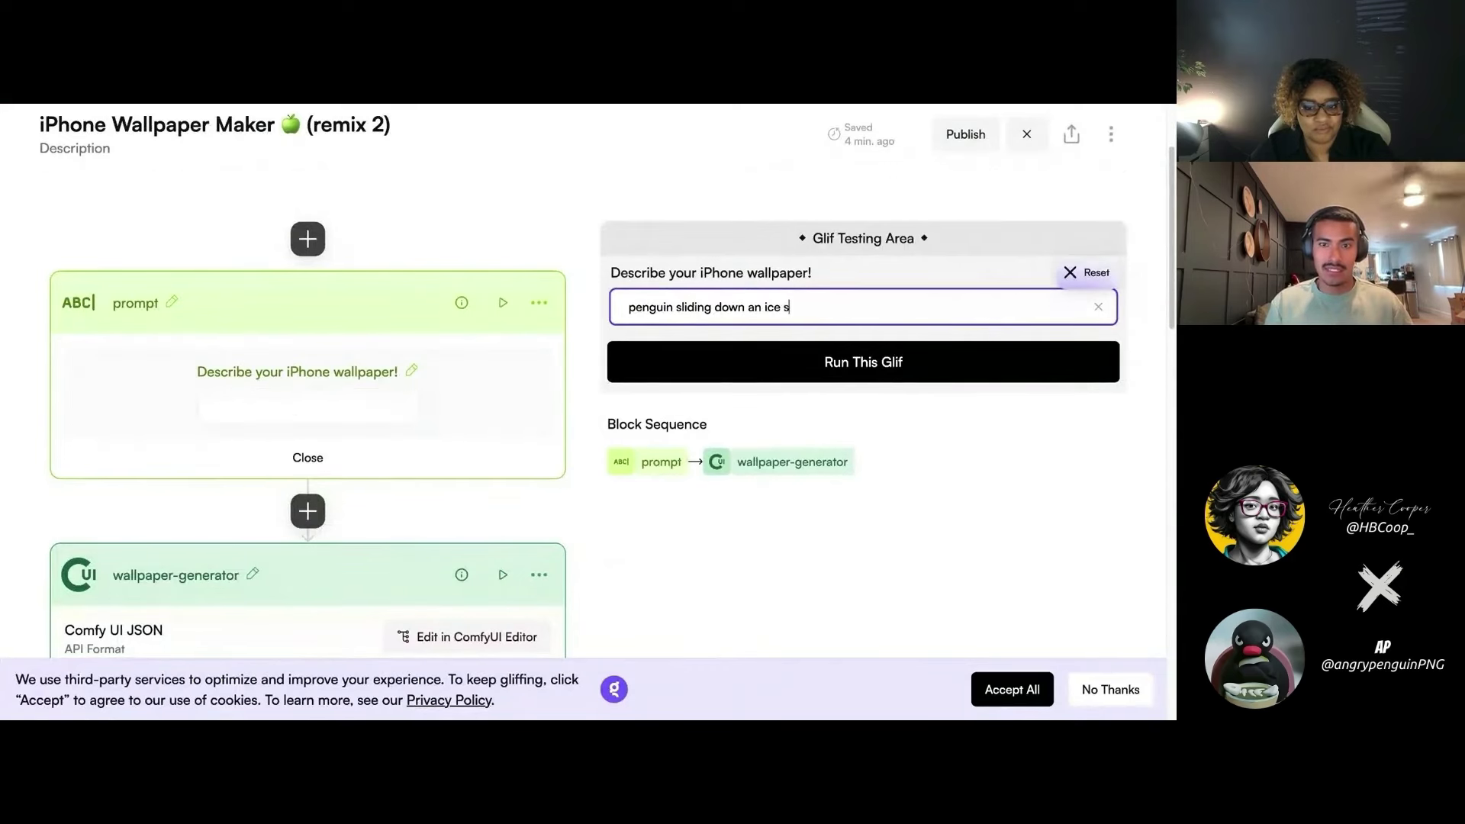
click(890, 360)
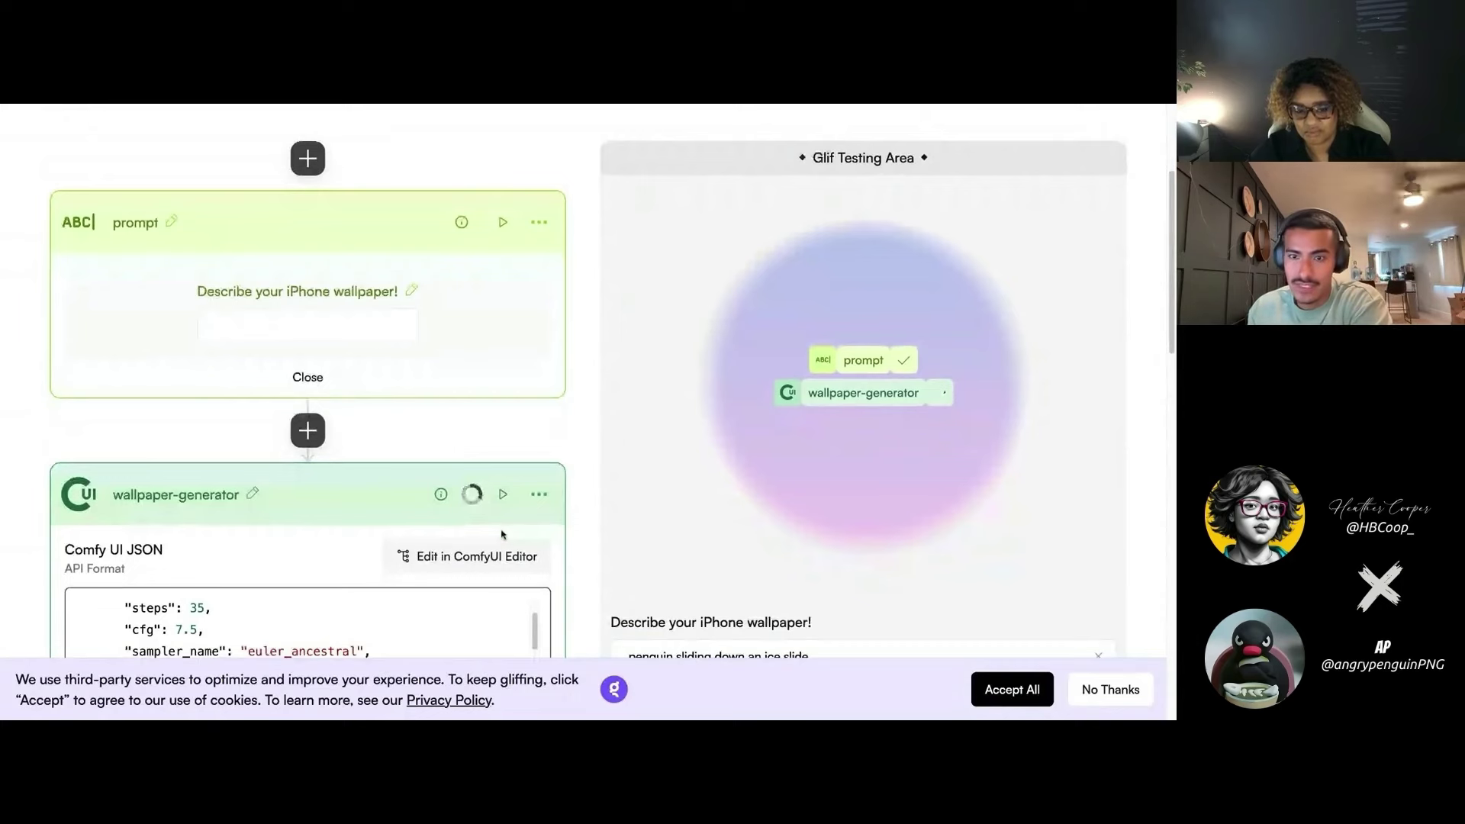
- View the generated penguin wallpaper at full size and close the enlarged preview
click(878, 471)
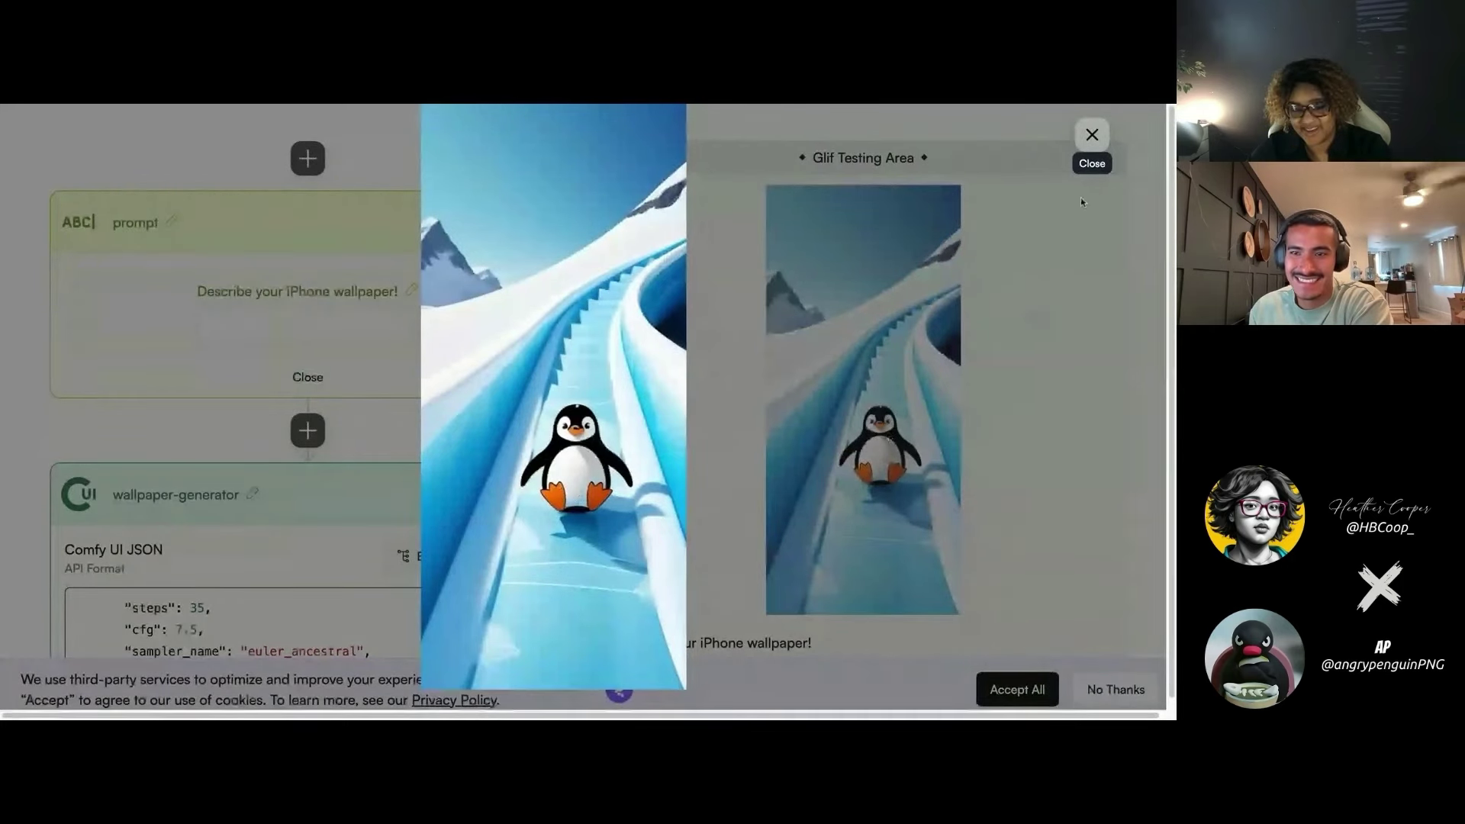
click(1093, 135)
scroll(704, 432, down, 2)
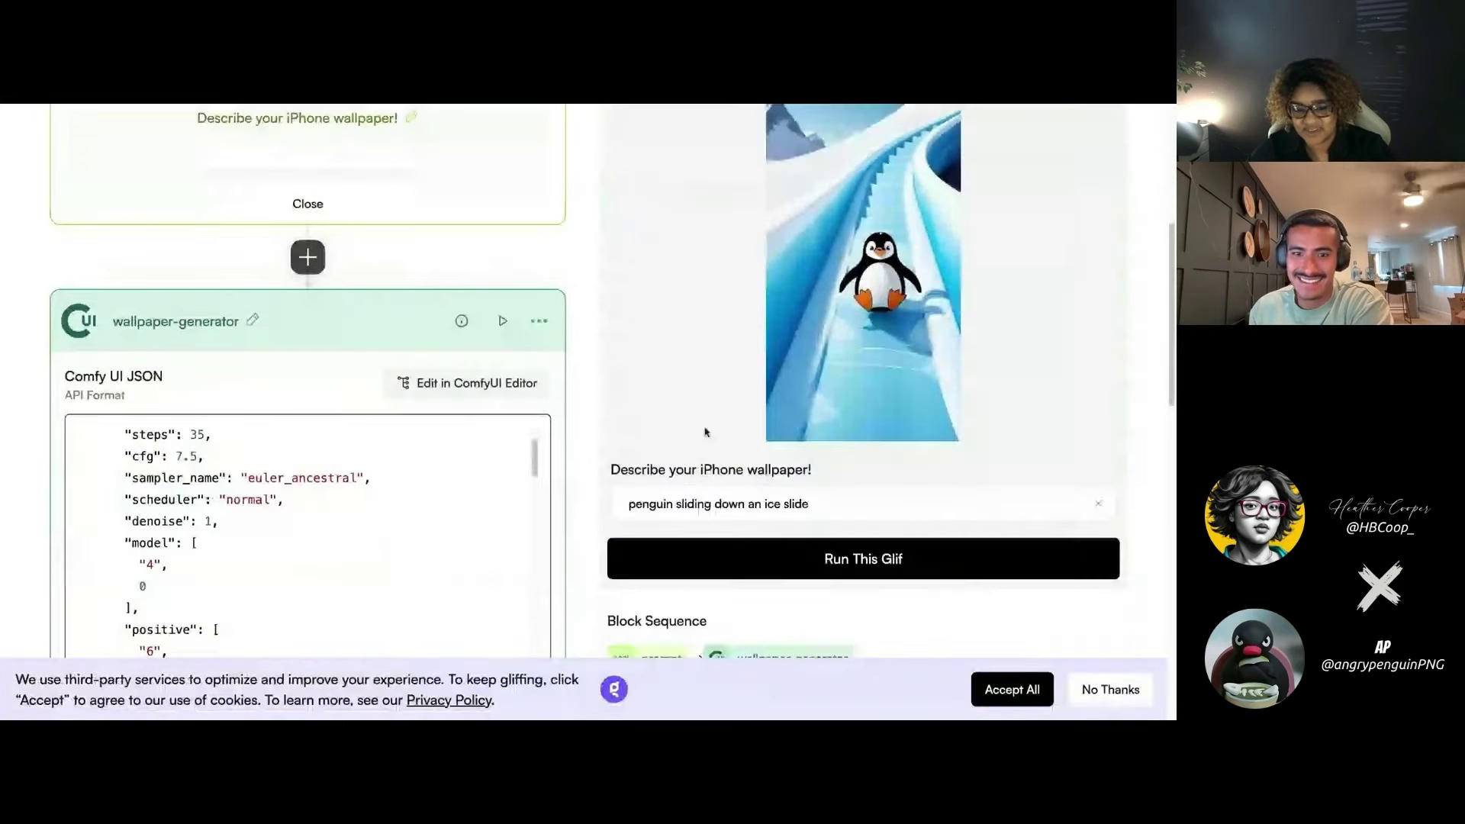
- Set the Empty Latent Image width to 1024 in the wallpaper-generator block's ComfyUI workflow and close the editor
click(520, 391)
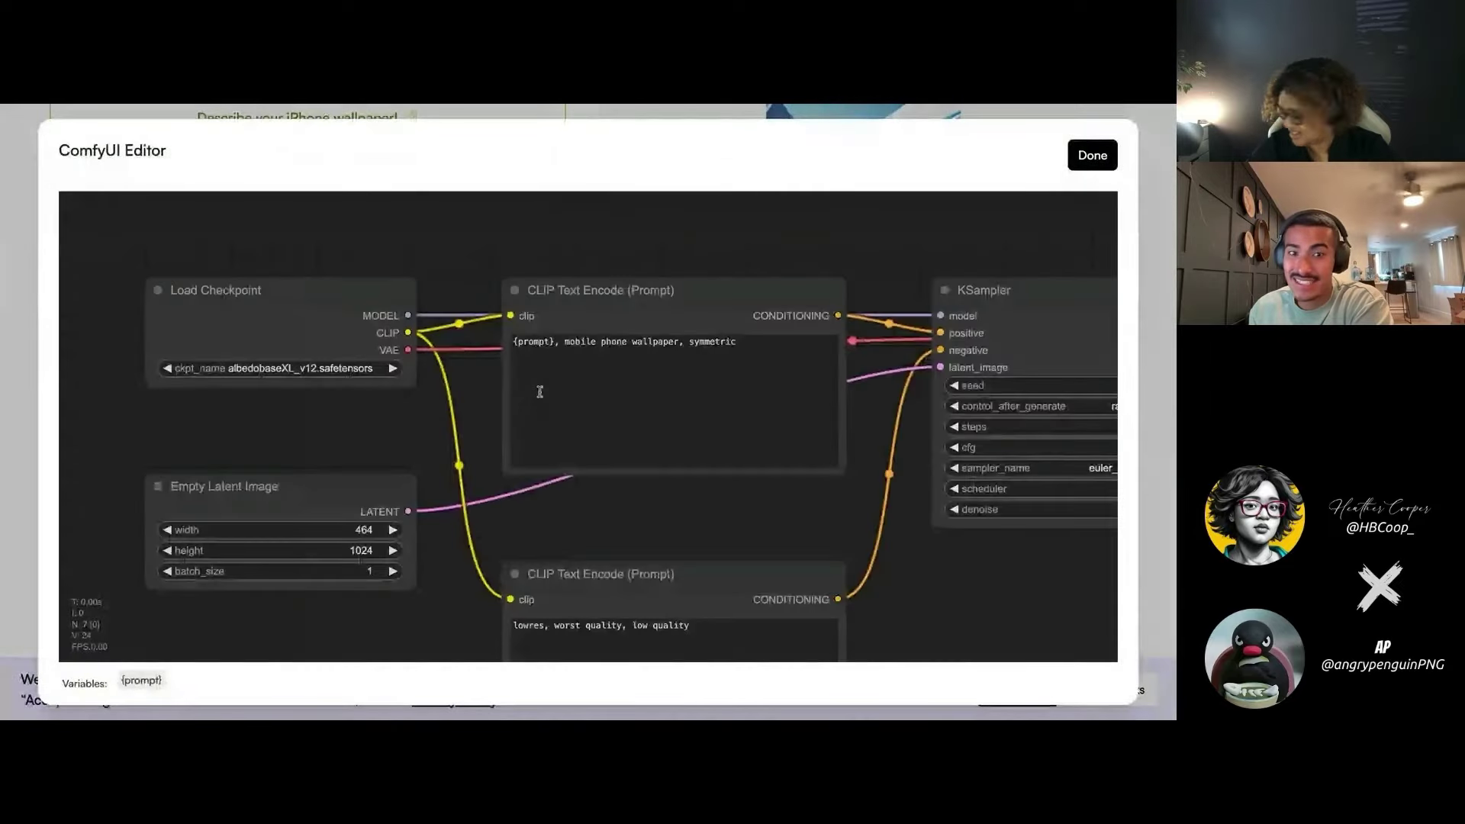
drag(386, 448, 385, 428)
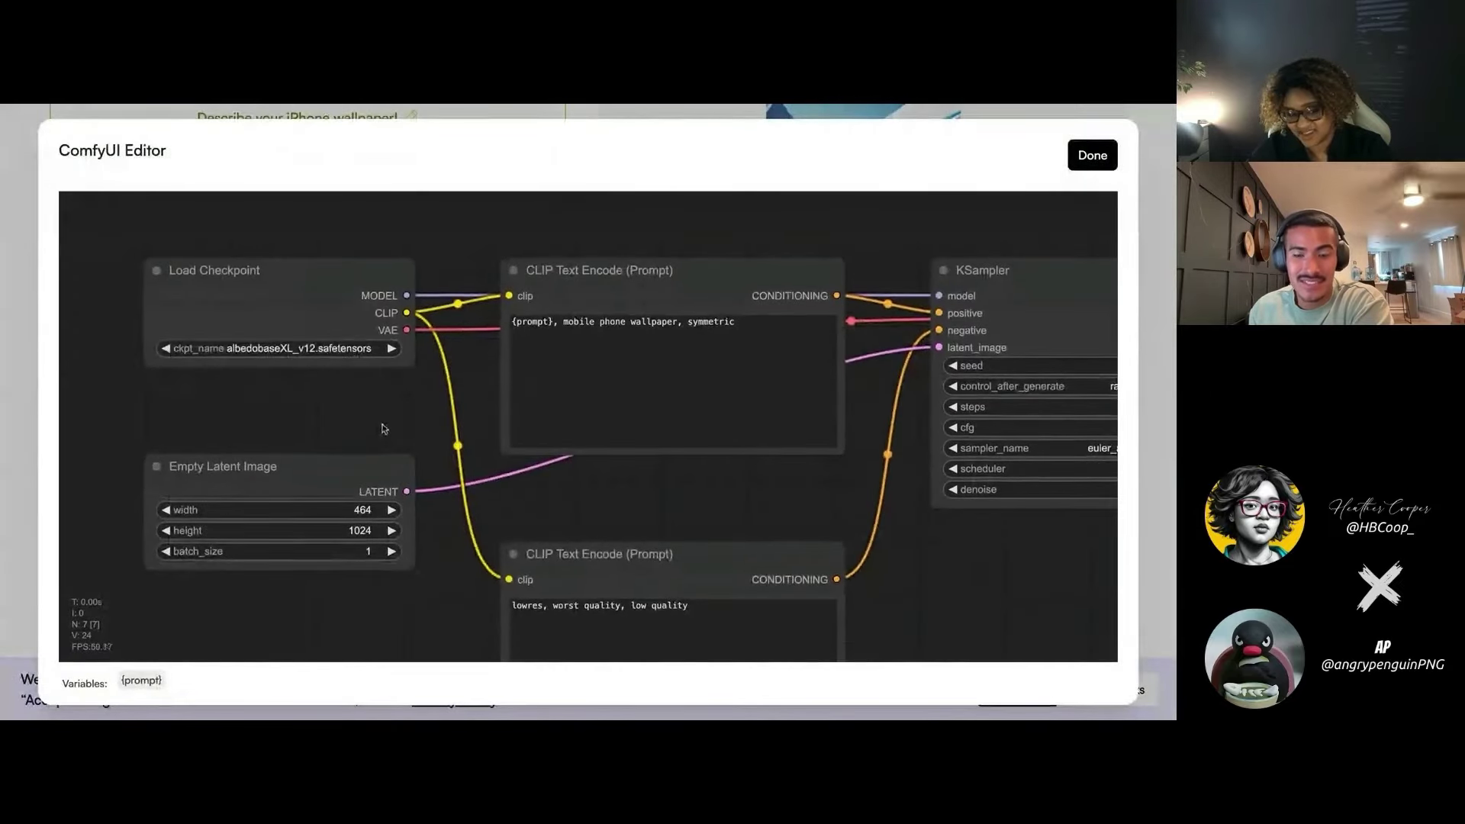
click(376, 509)
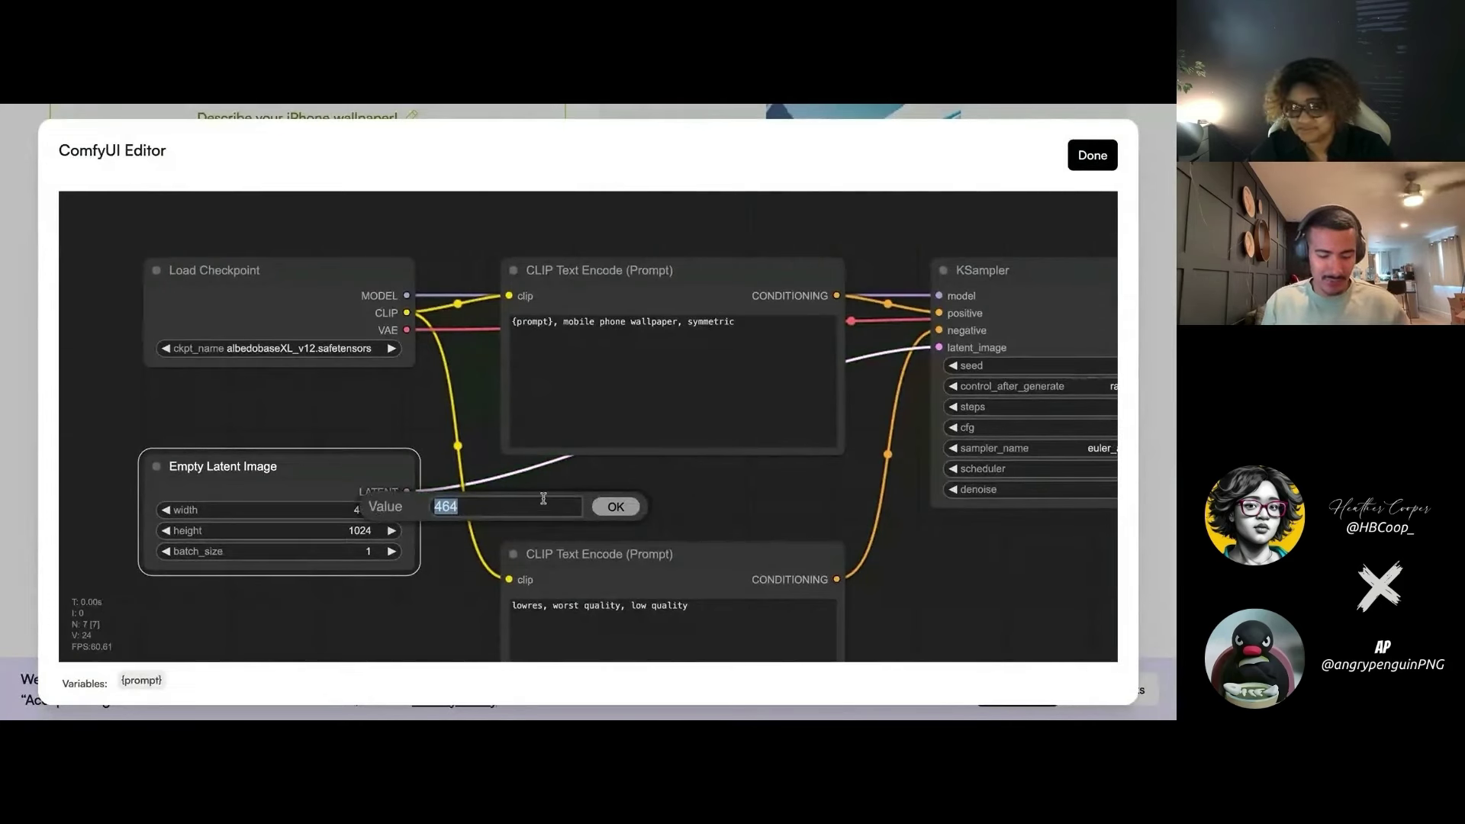
text(10)
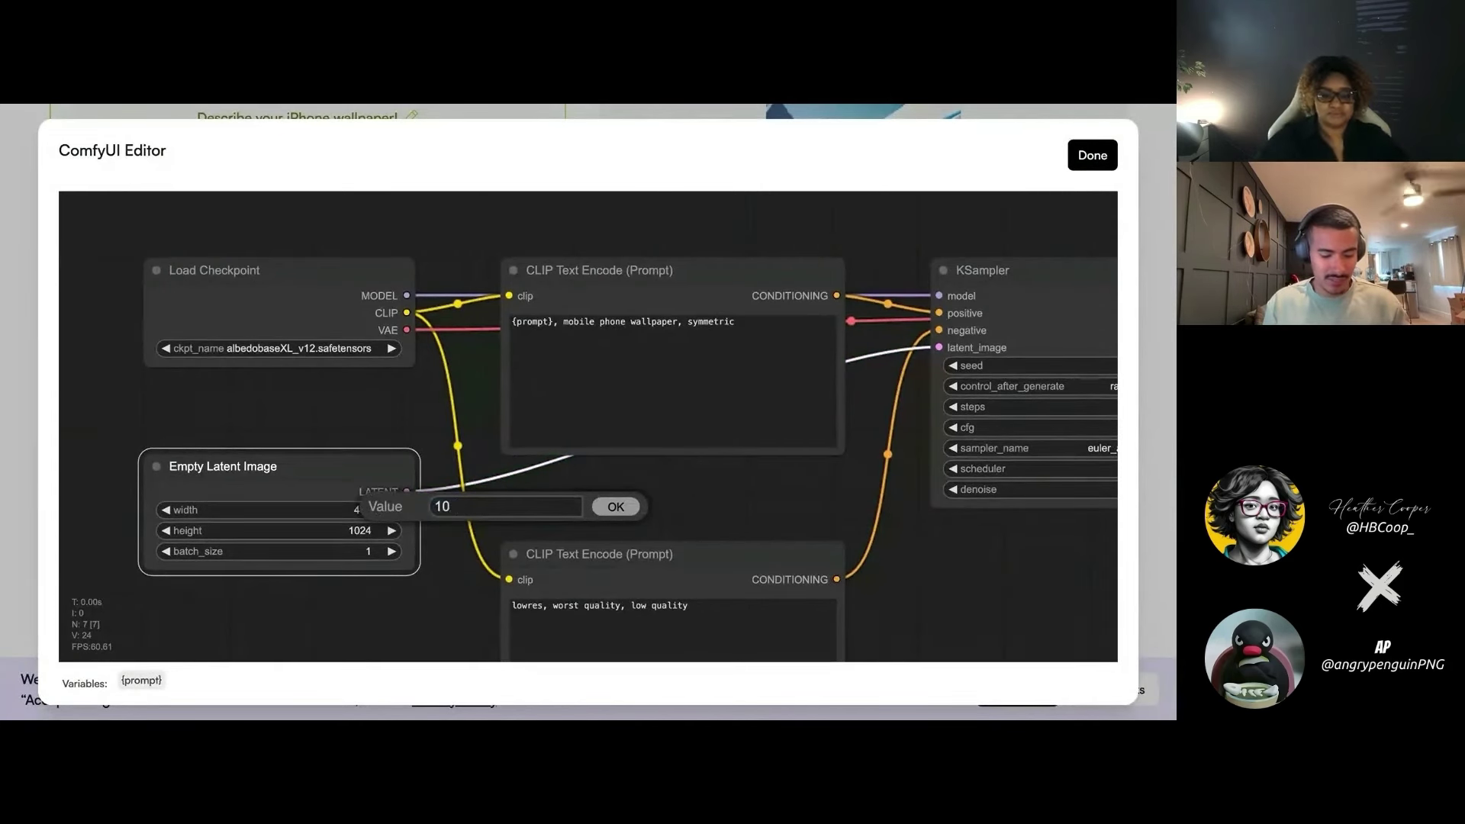
text(24)
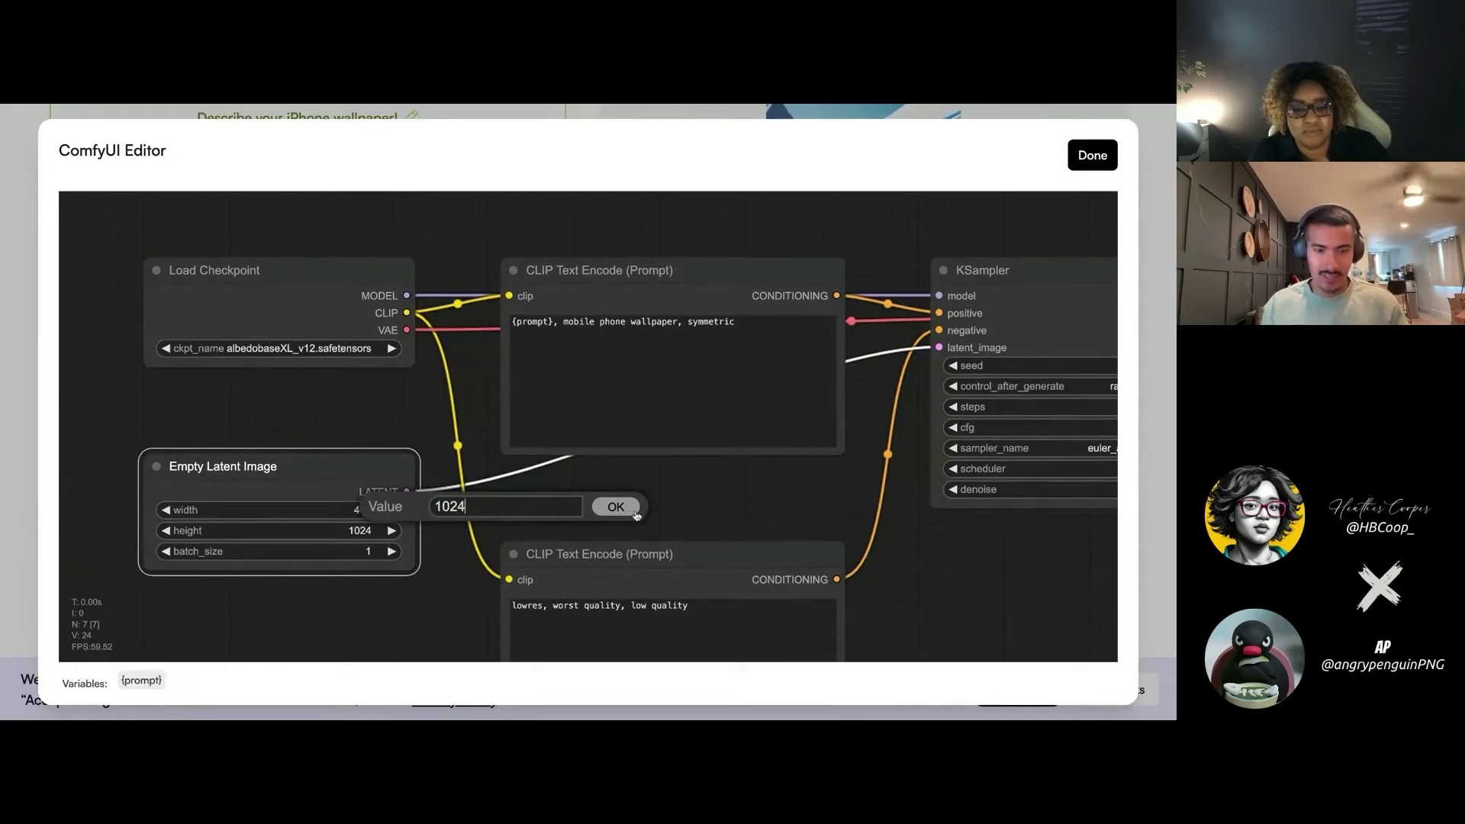
click(615, 506)
click(1090, 158)
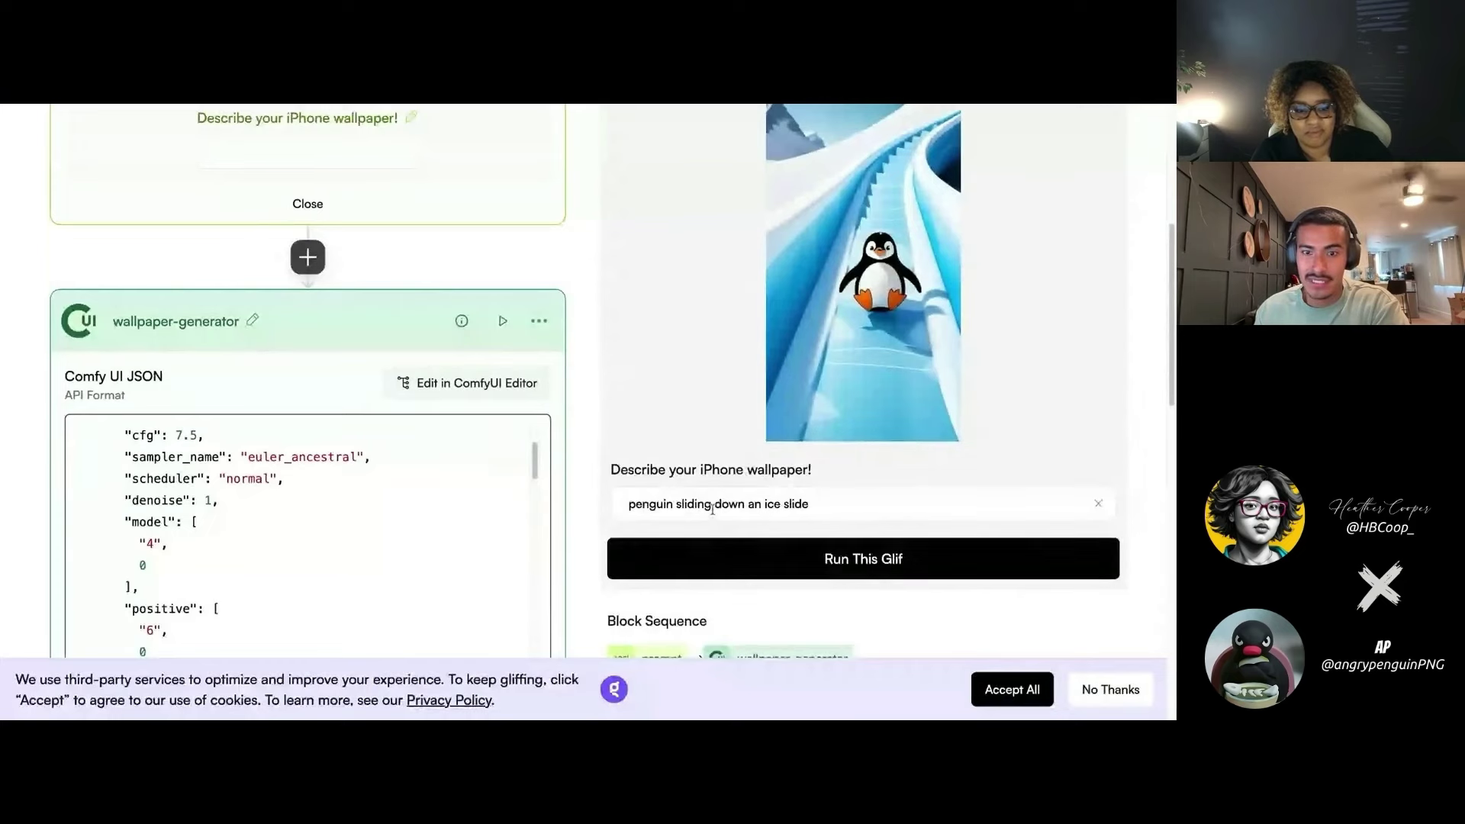
- Run the glif again with the same penguin description to test the square image size
scroll(717, 518, up, 2)
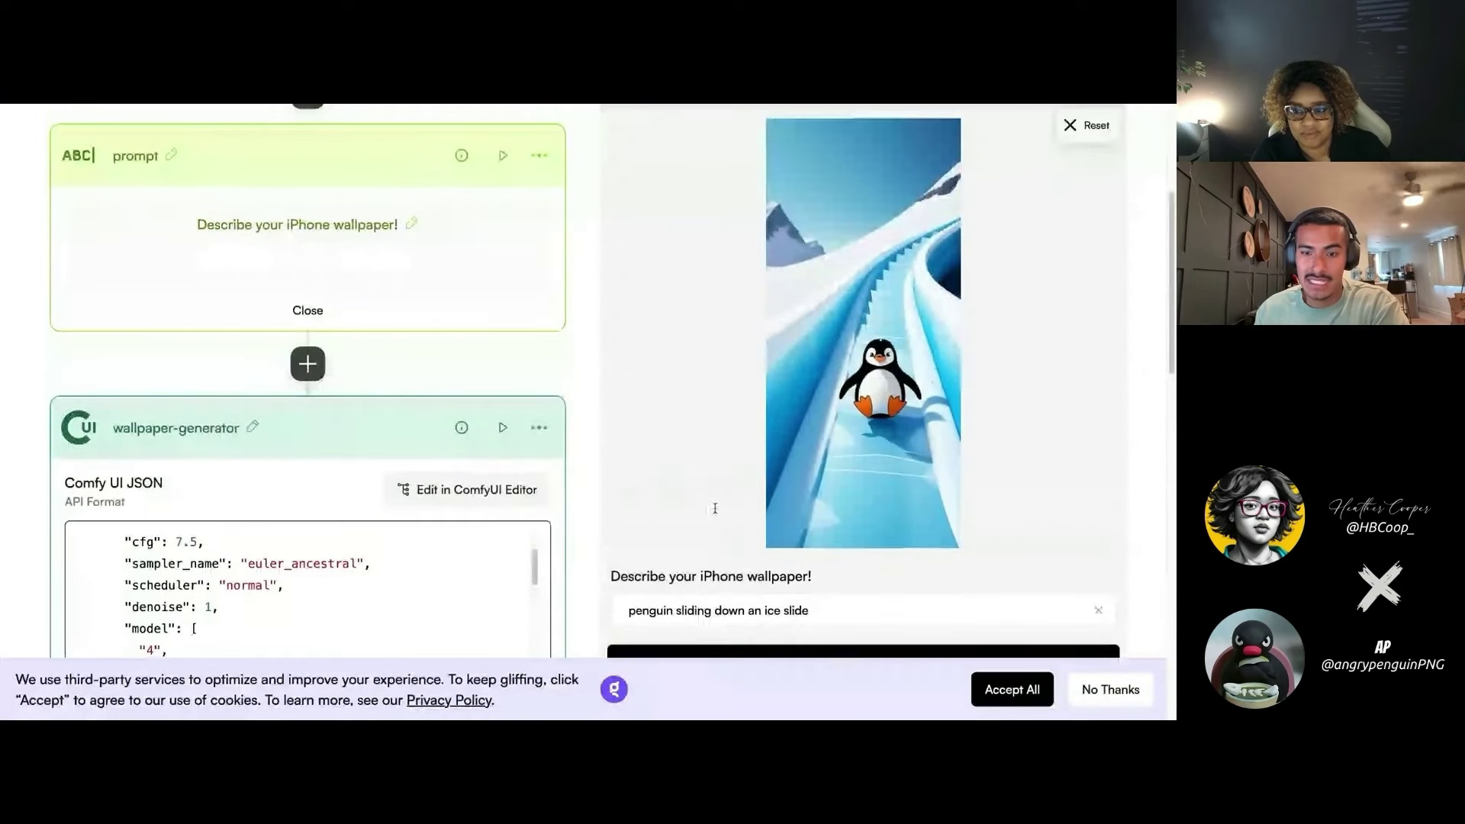
scroll(763, 572, down, 1)
click(857, 653)
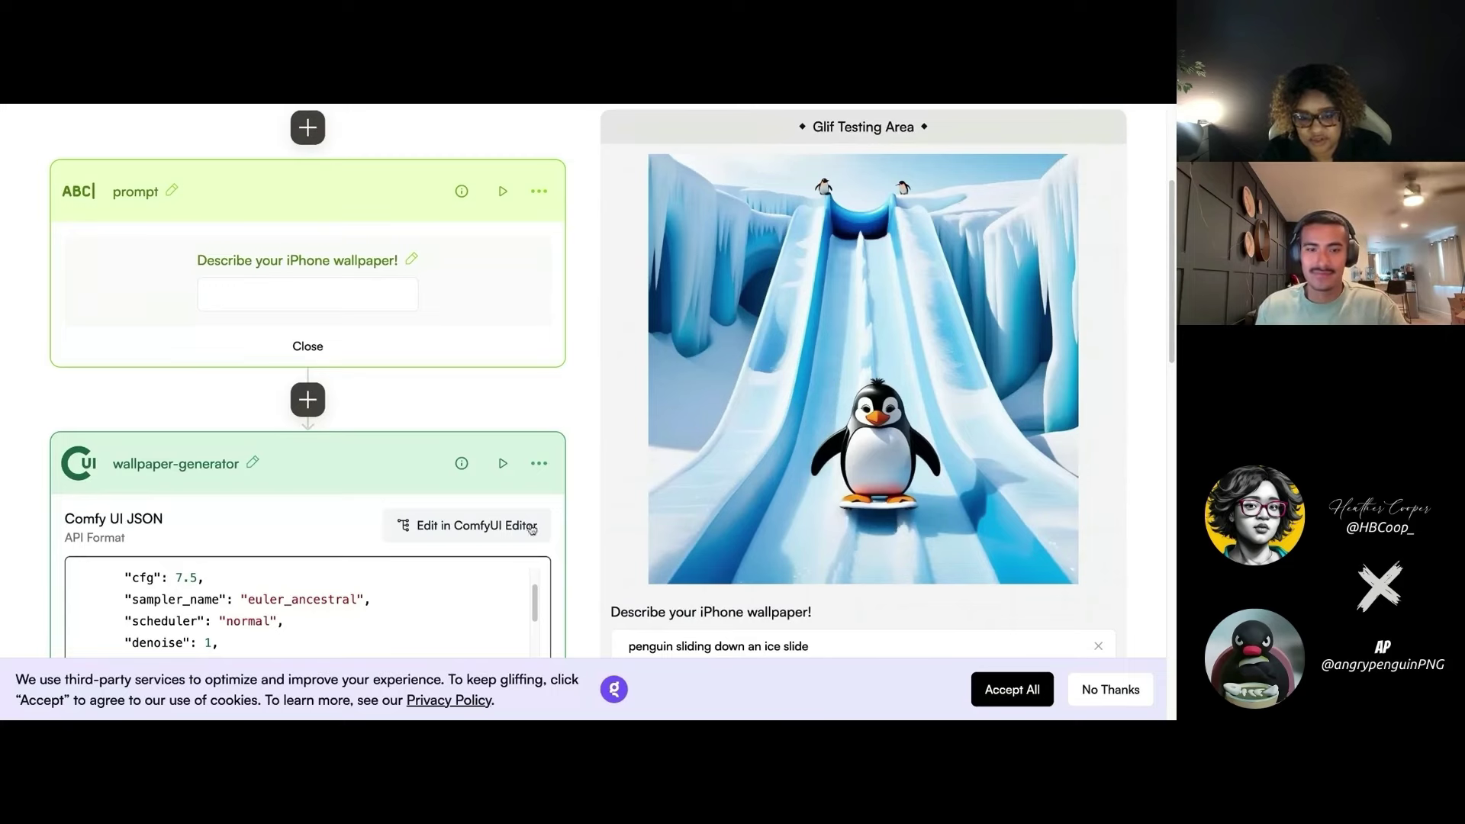
- Reopen the wallpaper-generator workflow in the ComfyUI Editor and move the positive CLIP Text Encode and Empty Latent Image nodes higher
click(507, 529)
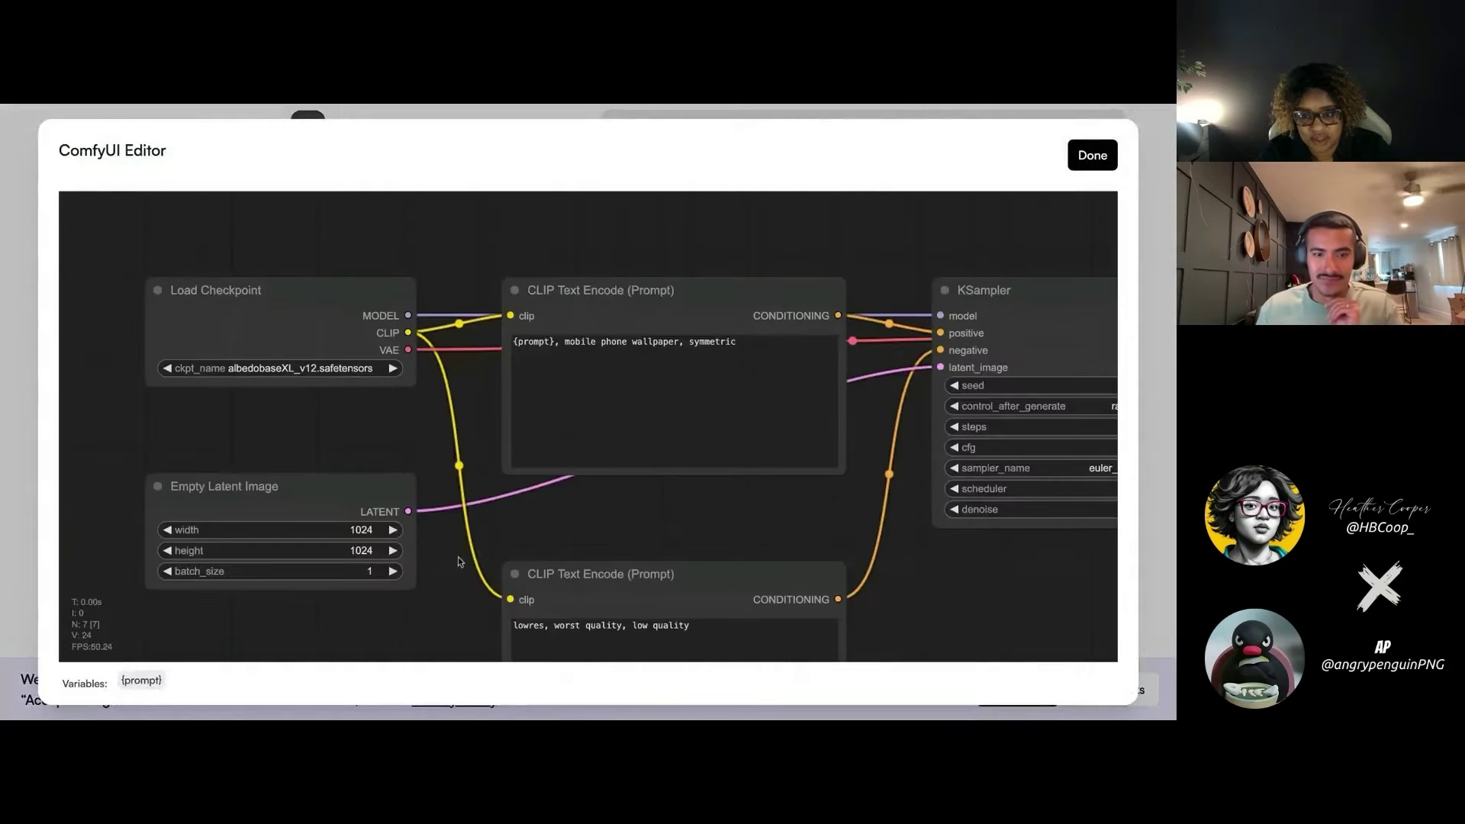
scroll(459, 558, down, 1)
drag(458, 575, 446, 528)
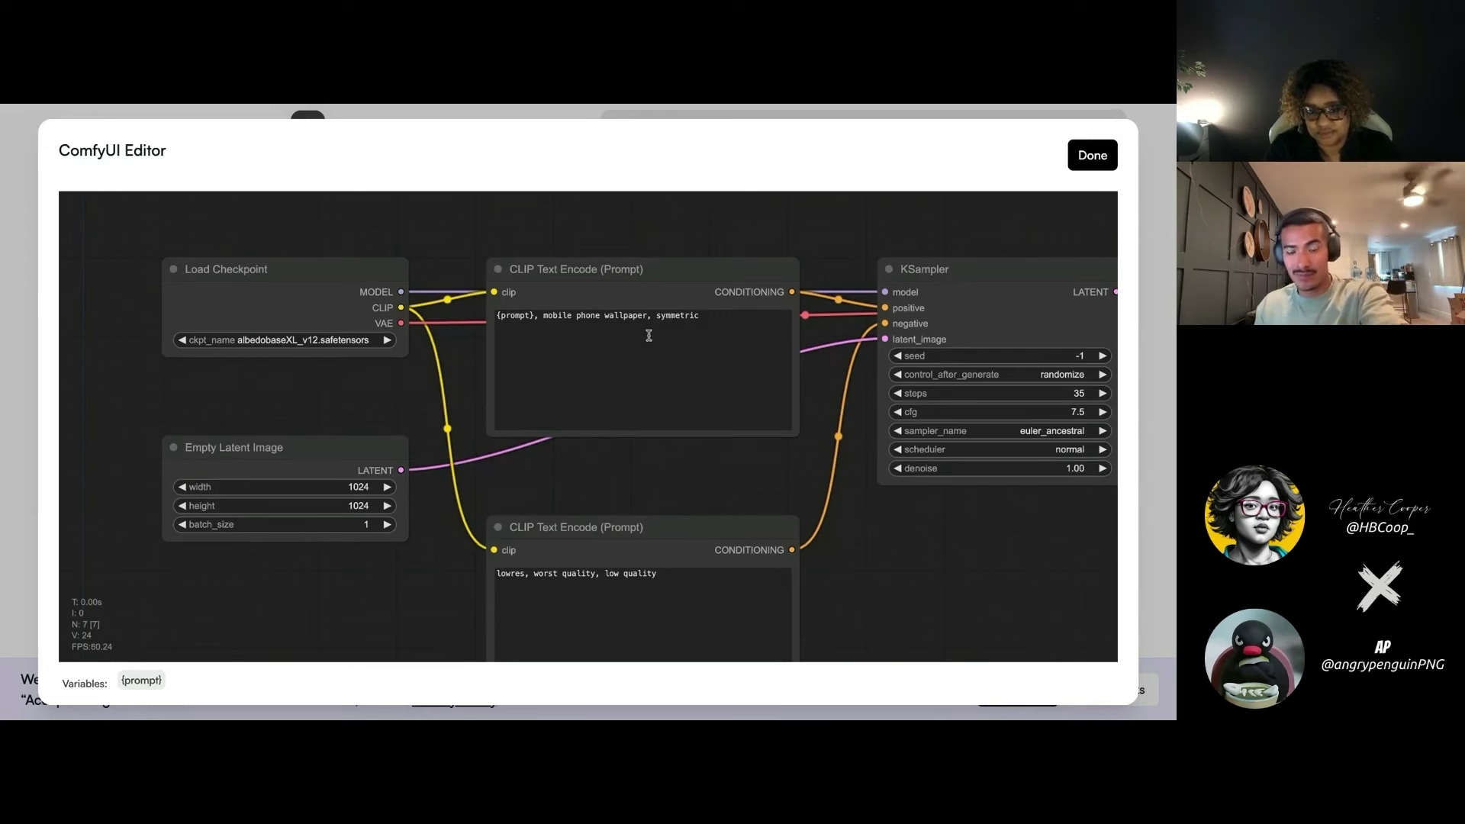
drag(723, 291, 680, 218)
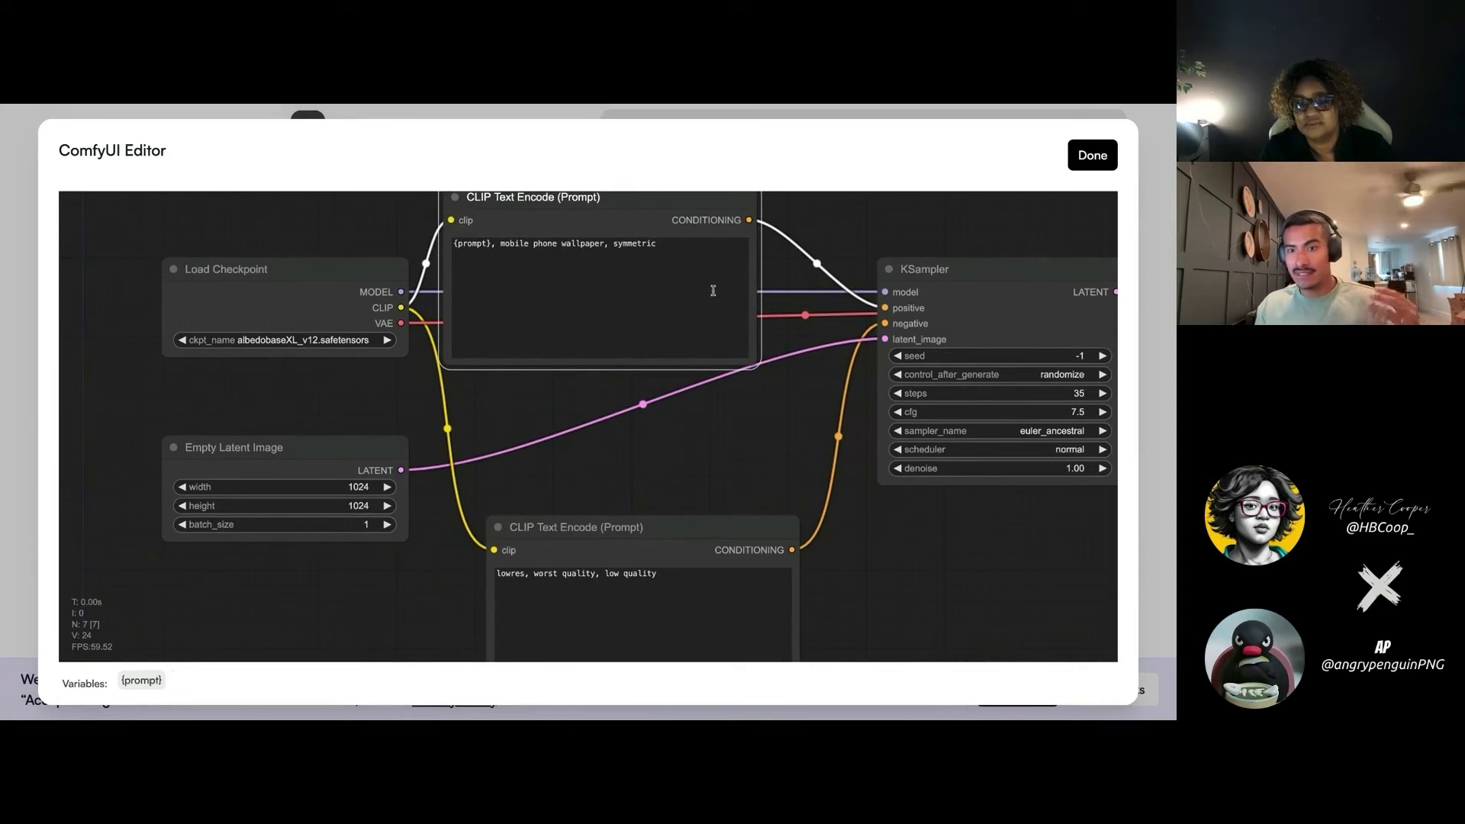
drag(347, 453, 359, 429)
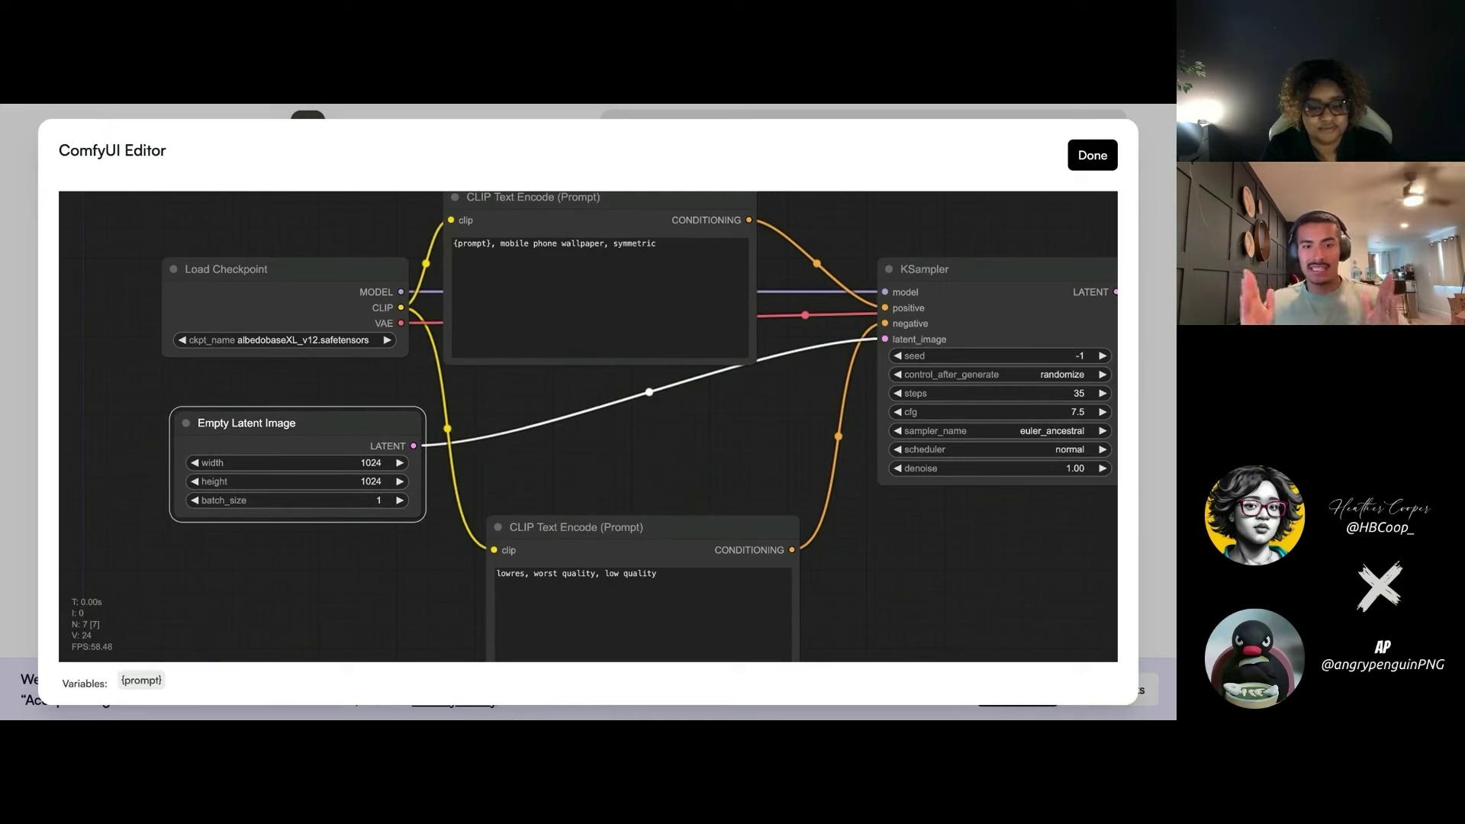
- Set the Empty Latent Image node's width to 464
click(372, 463)
text(464)
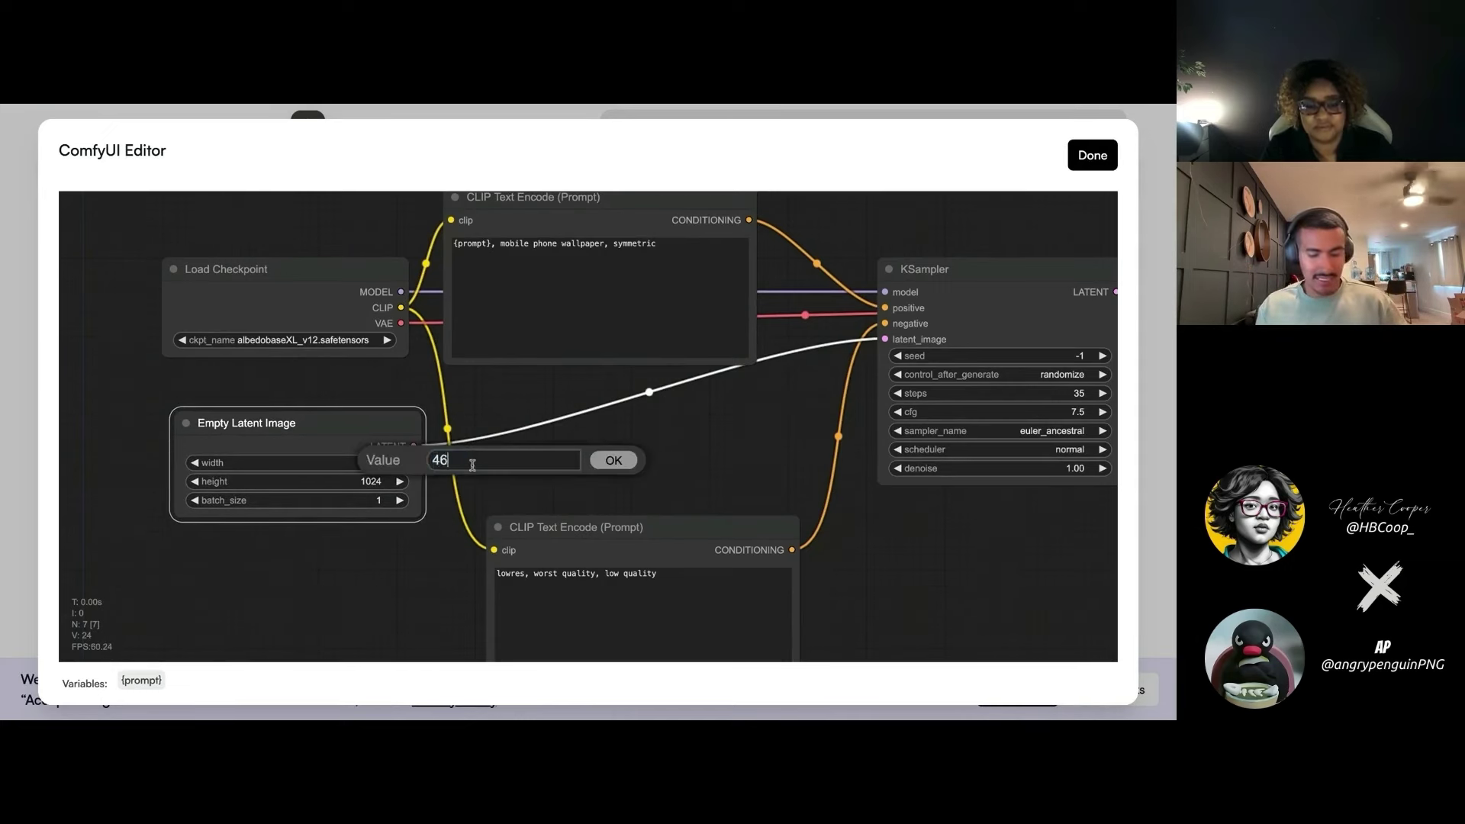
click(611, 461)
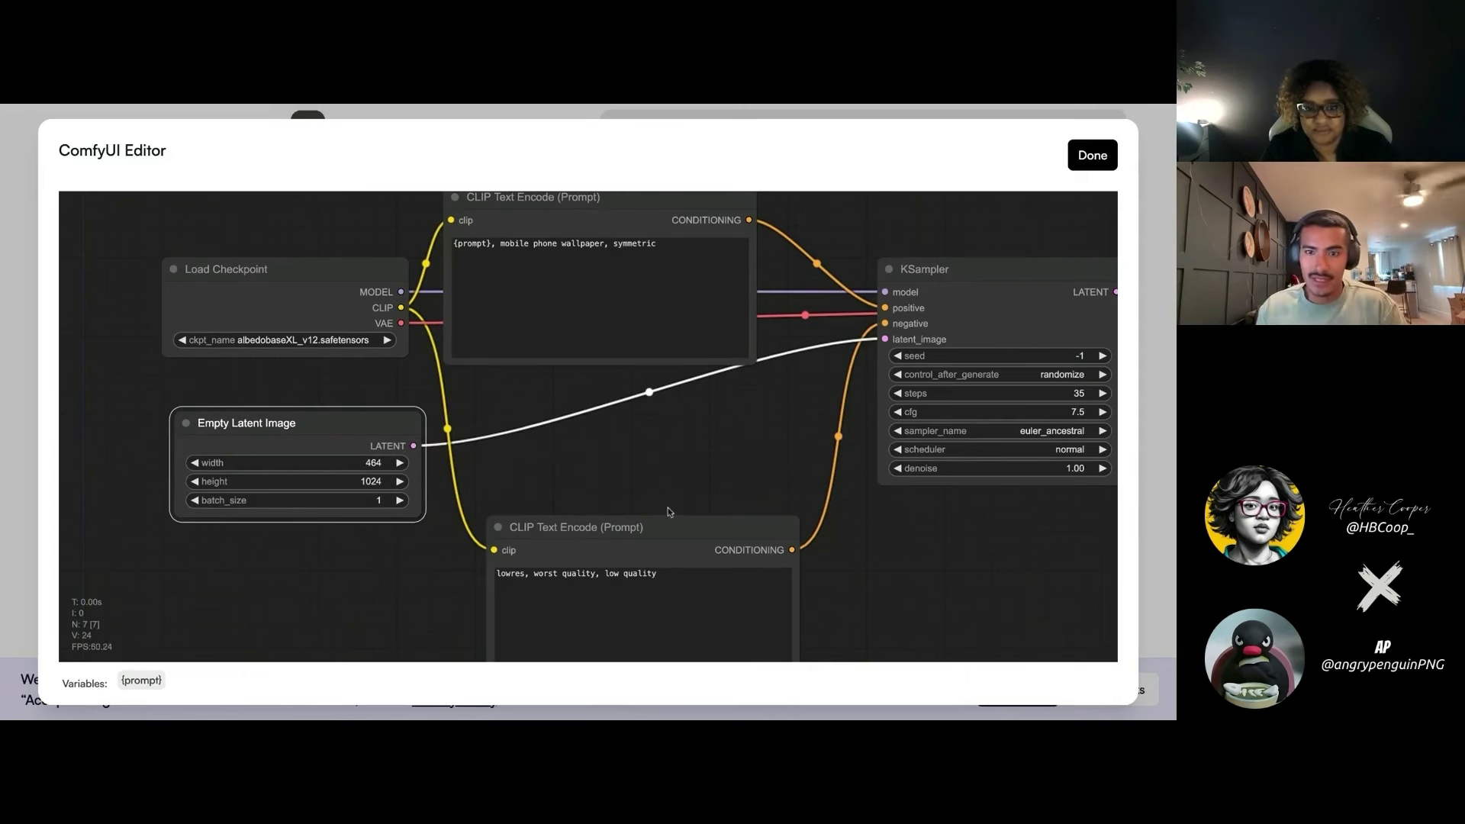
- Move the two CLIP Text Encode nodes closer together and review the node chain through KSampler and VAE Decode to Save Image
drag(669, 527, 657, 464)
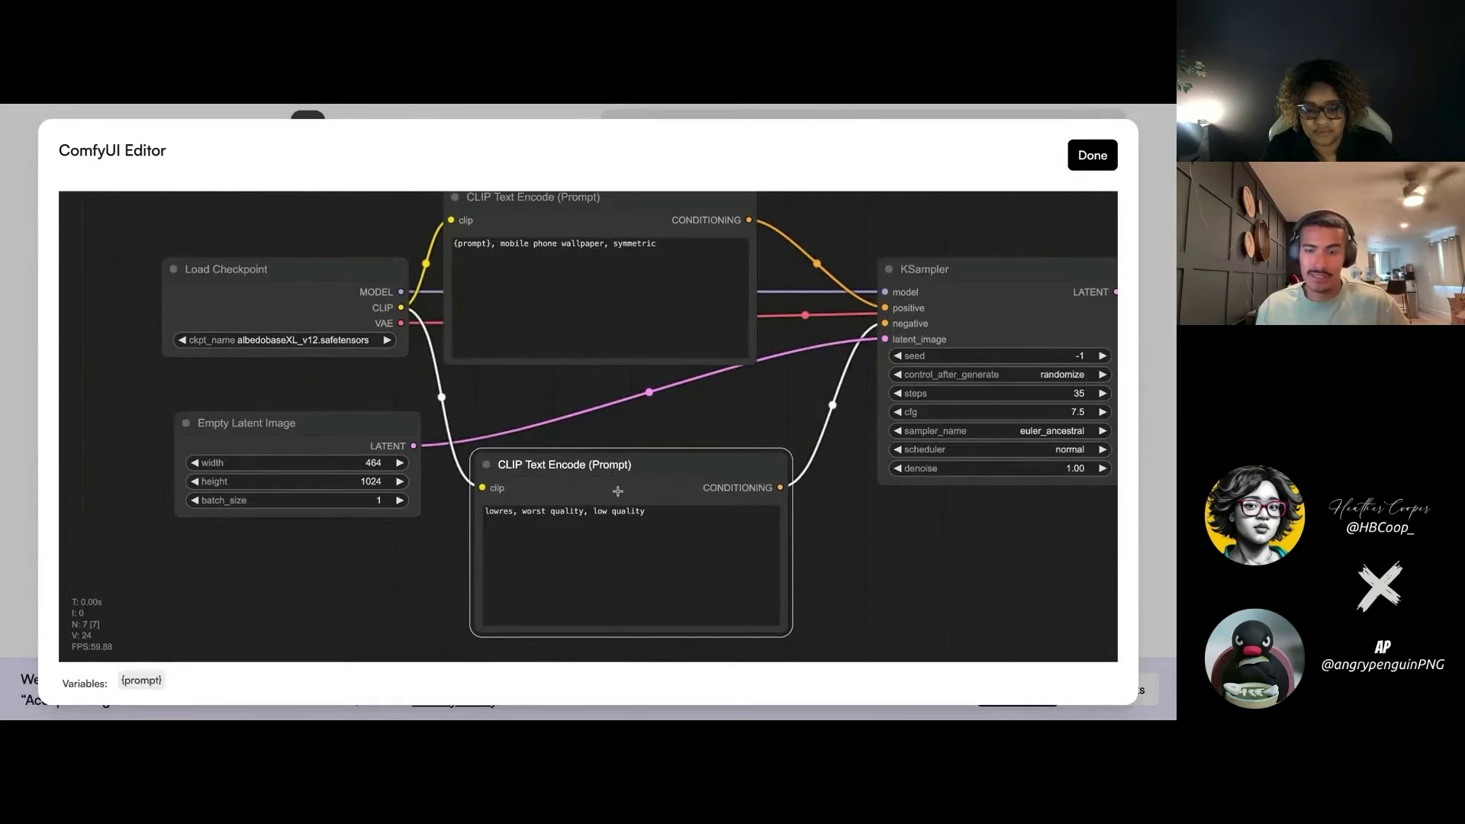
drag(534, 197, 560, 247)
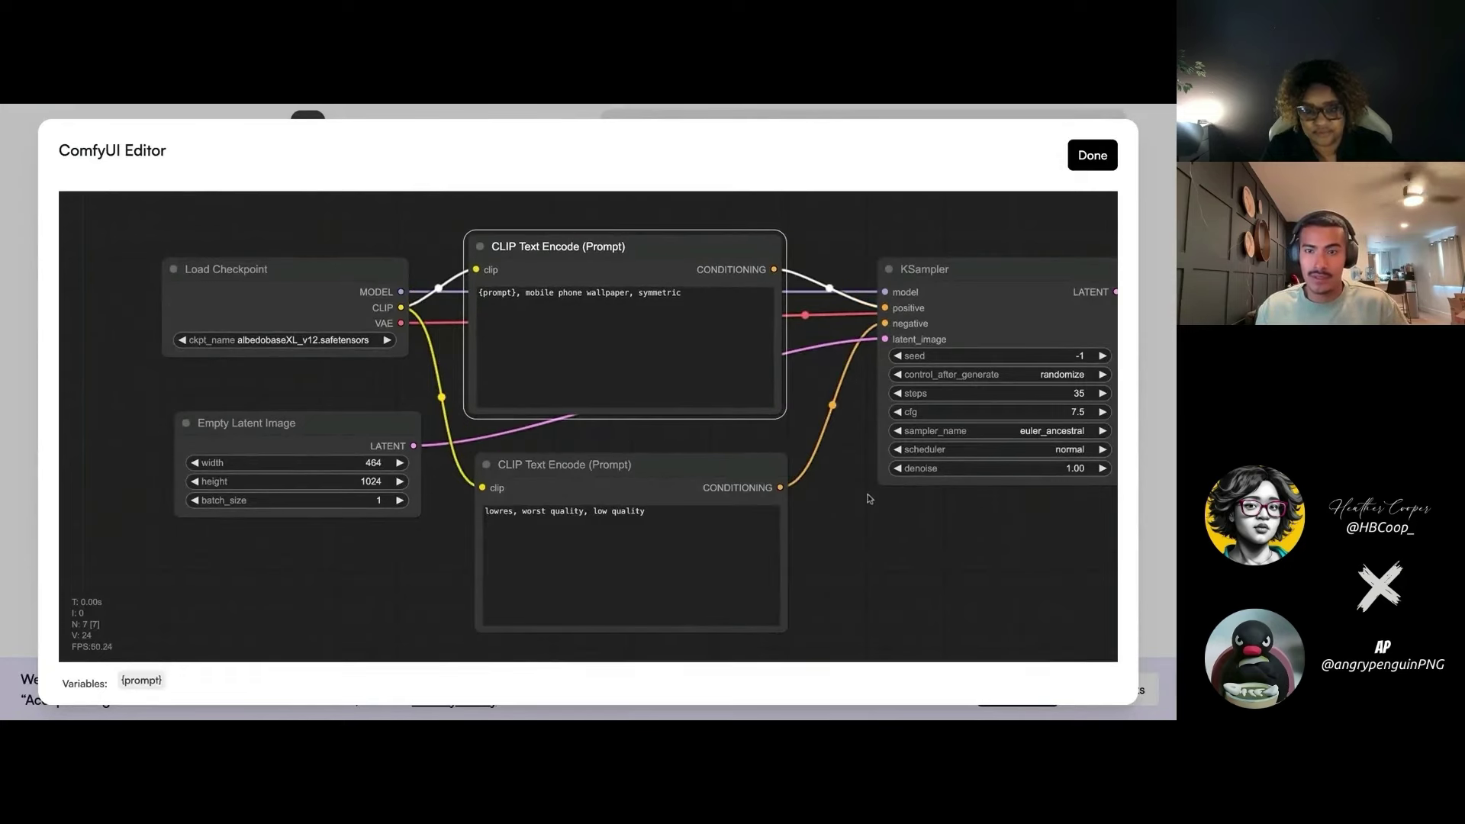
drag(912, 512, 725, 506)
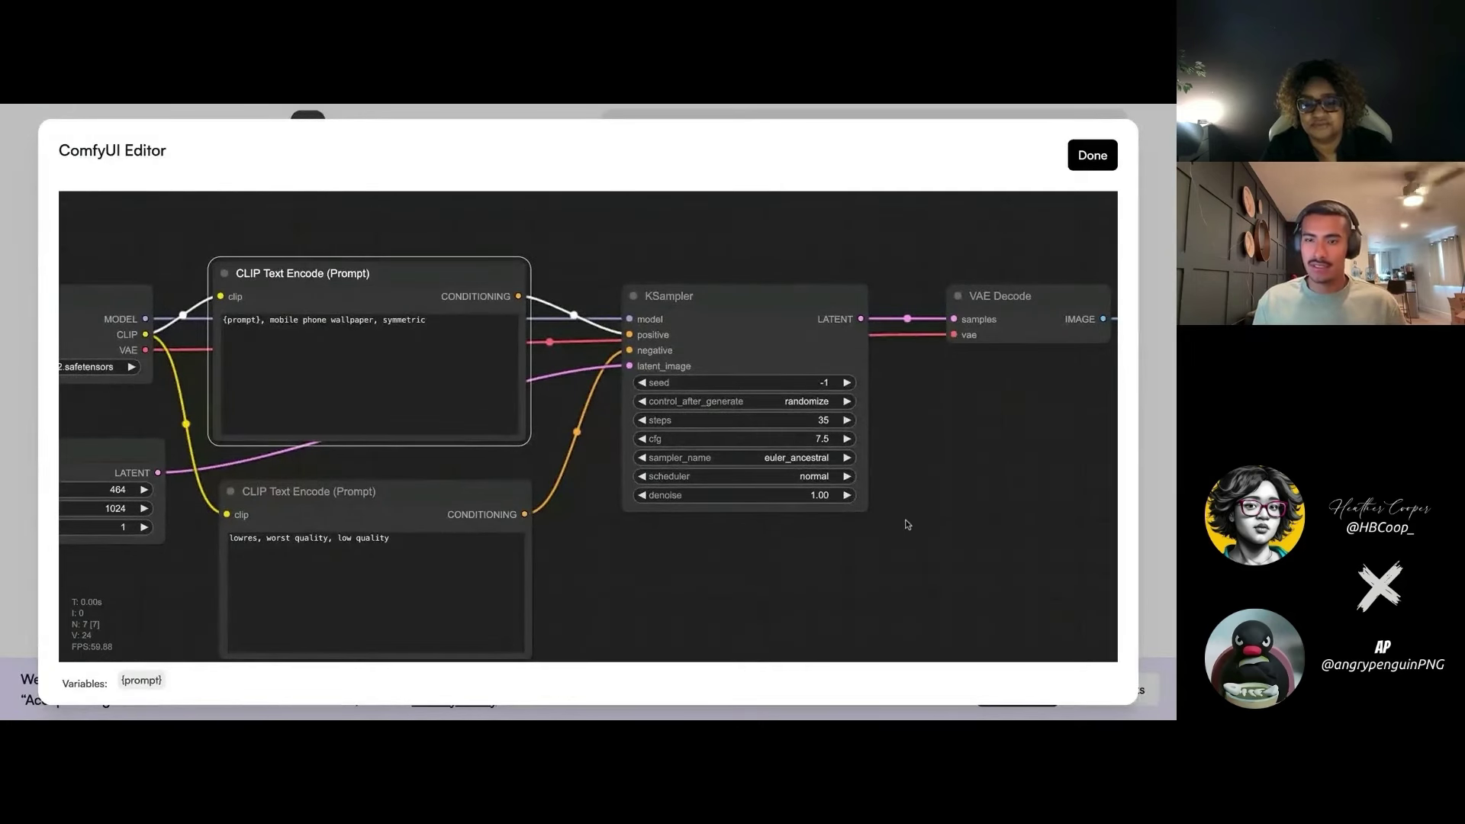
drag(908, 525, 677, 533)
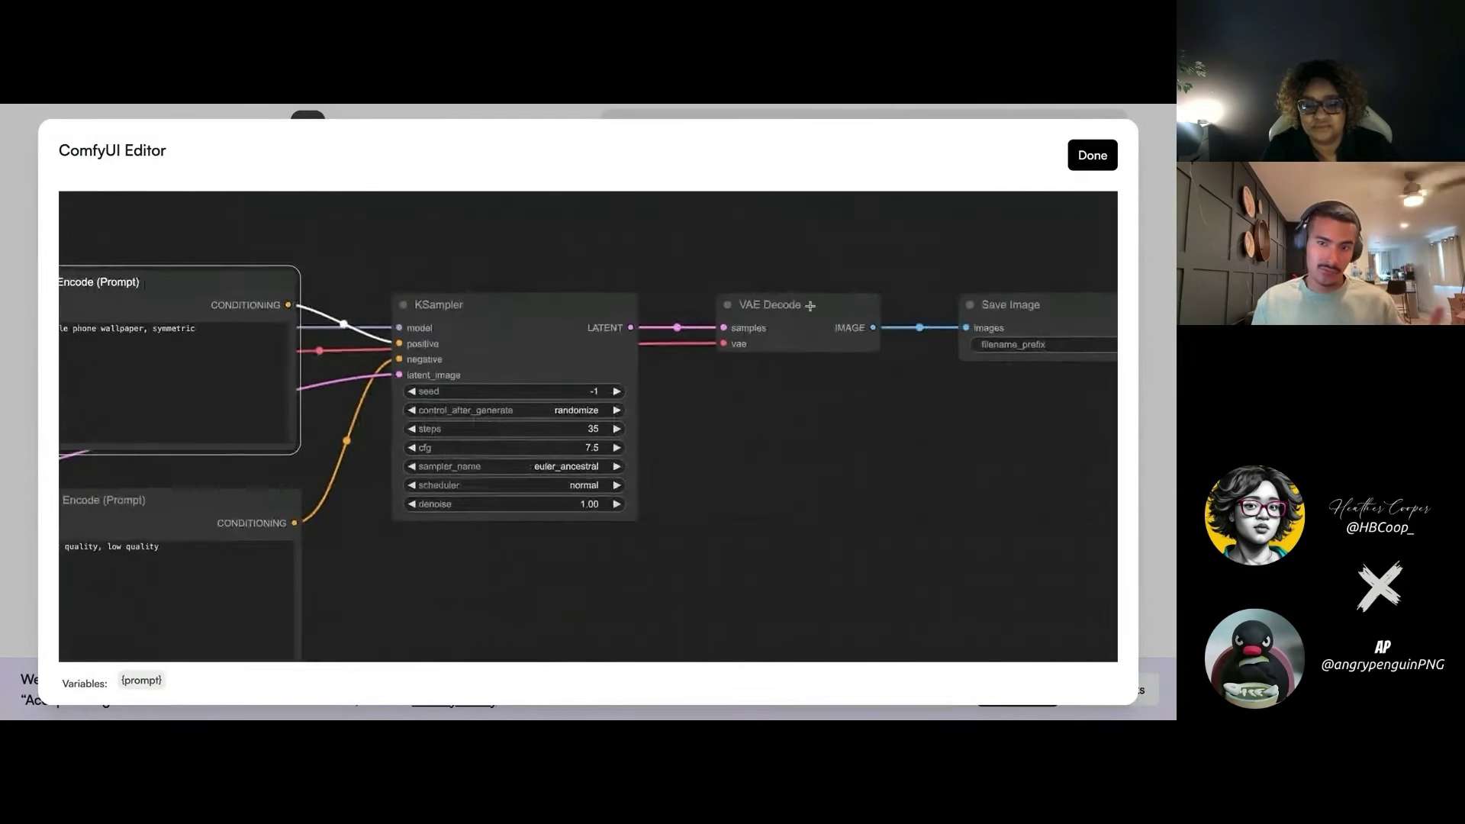
drag(961, 427, 764, 435)
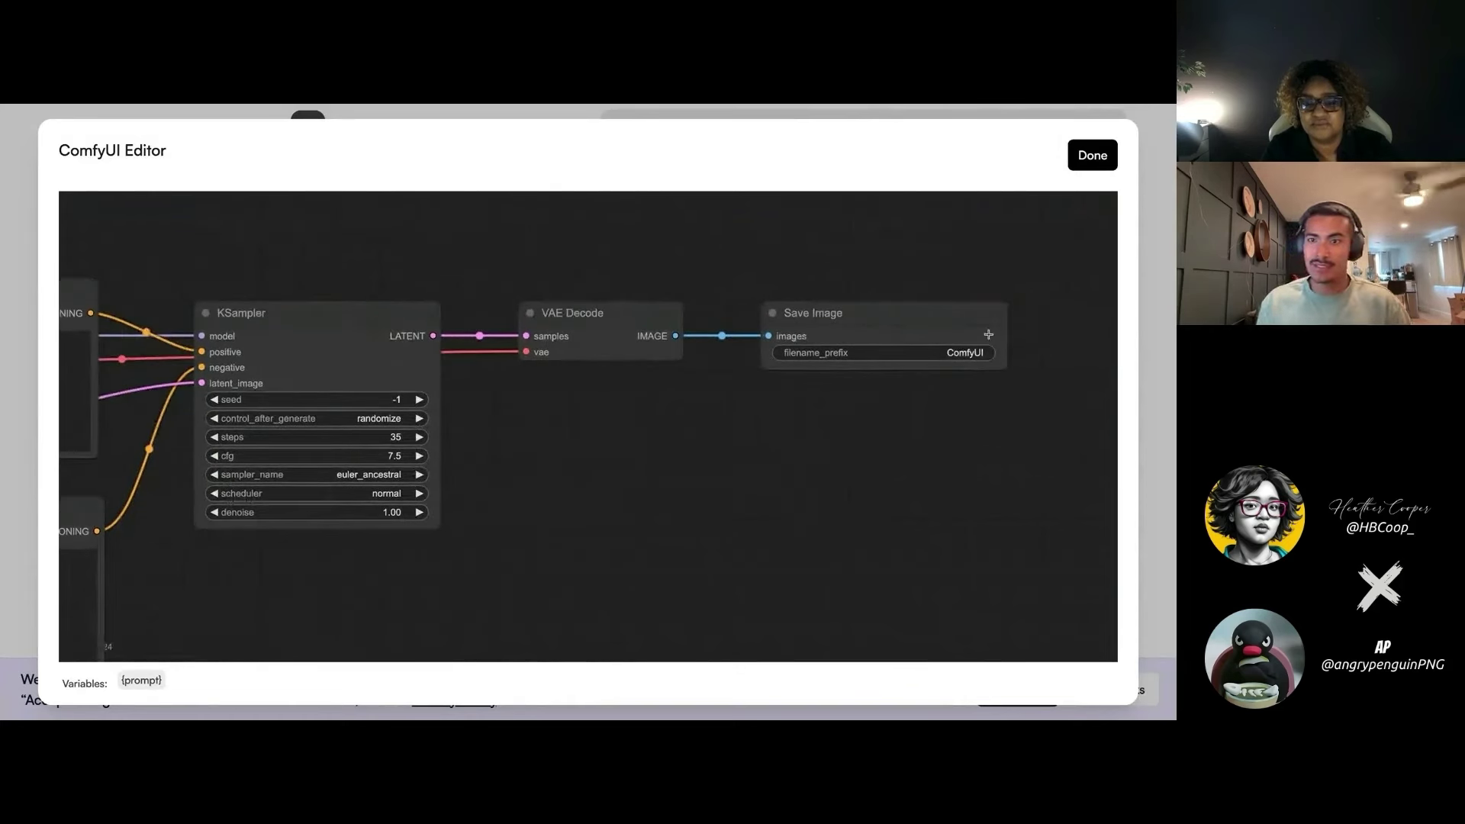
drag(484, 562, 1122, 496)
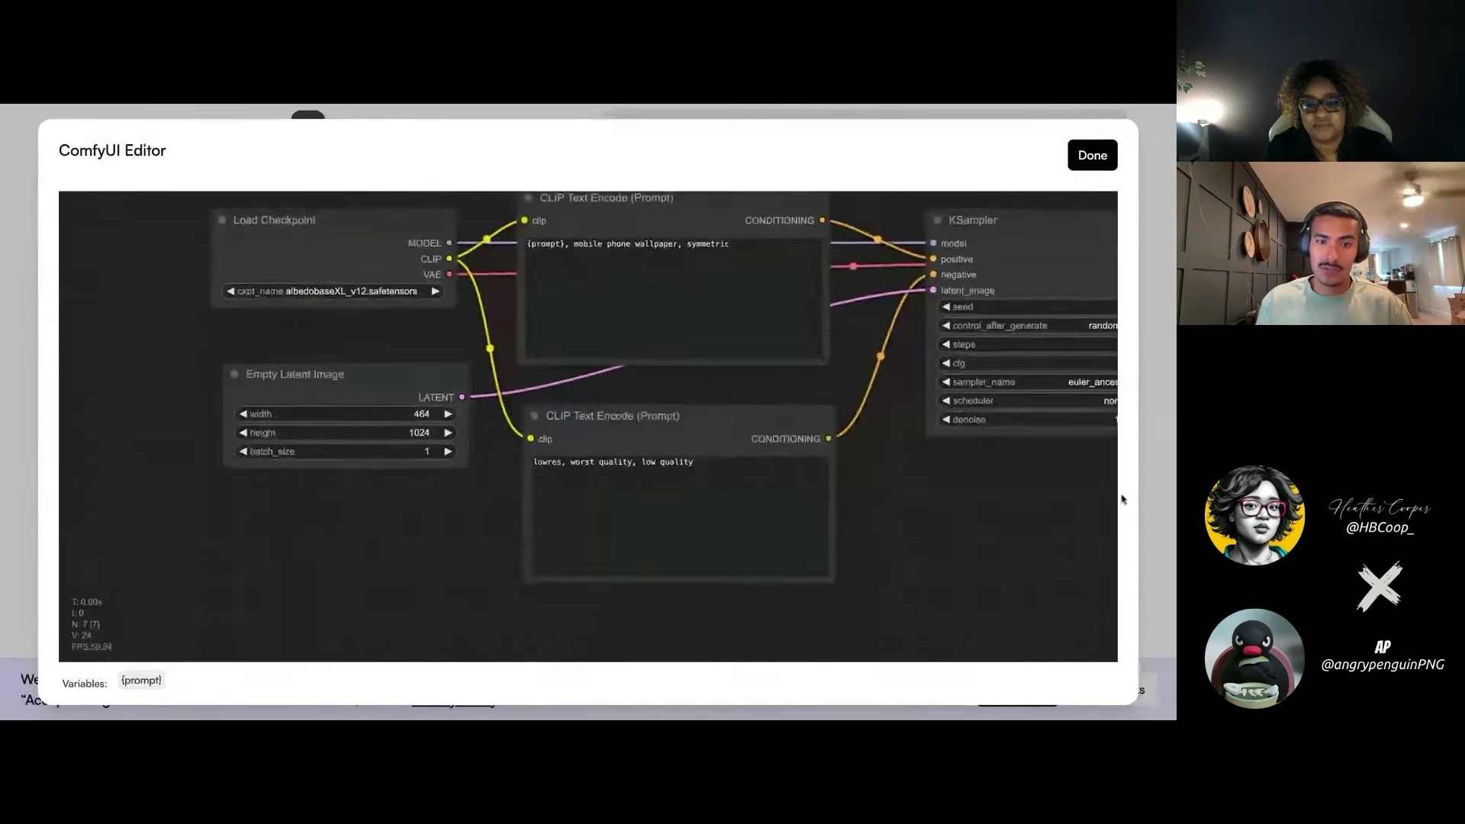
drag(467, 516, 425, 549)
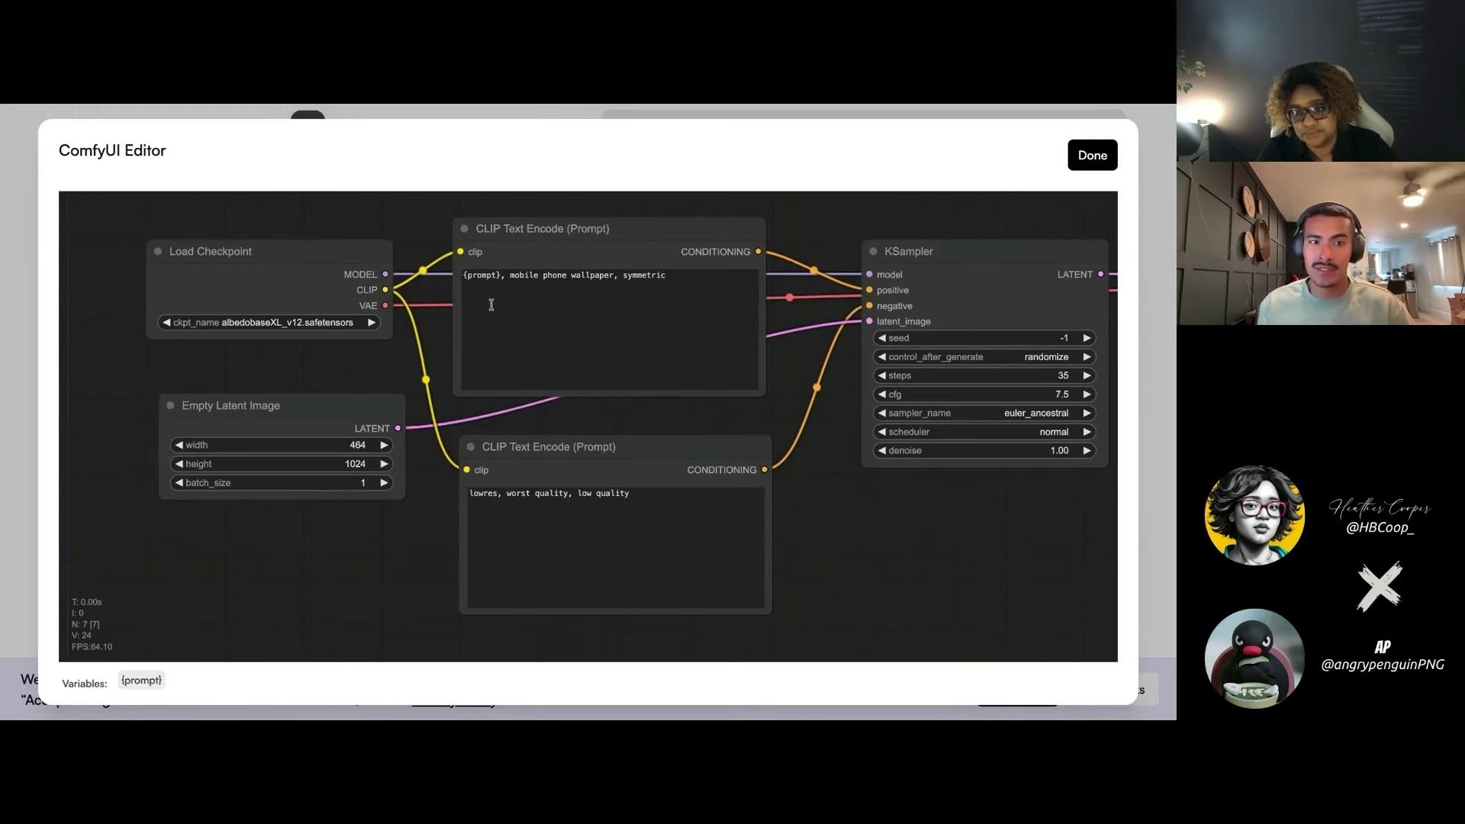
drag(308, 257, 318, 257)
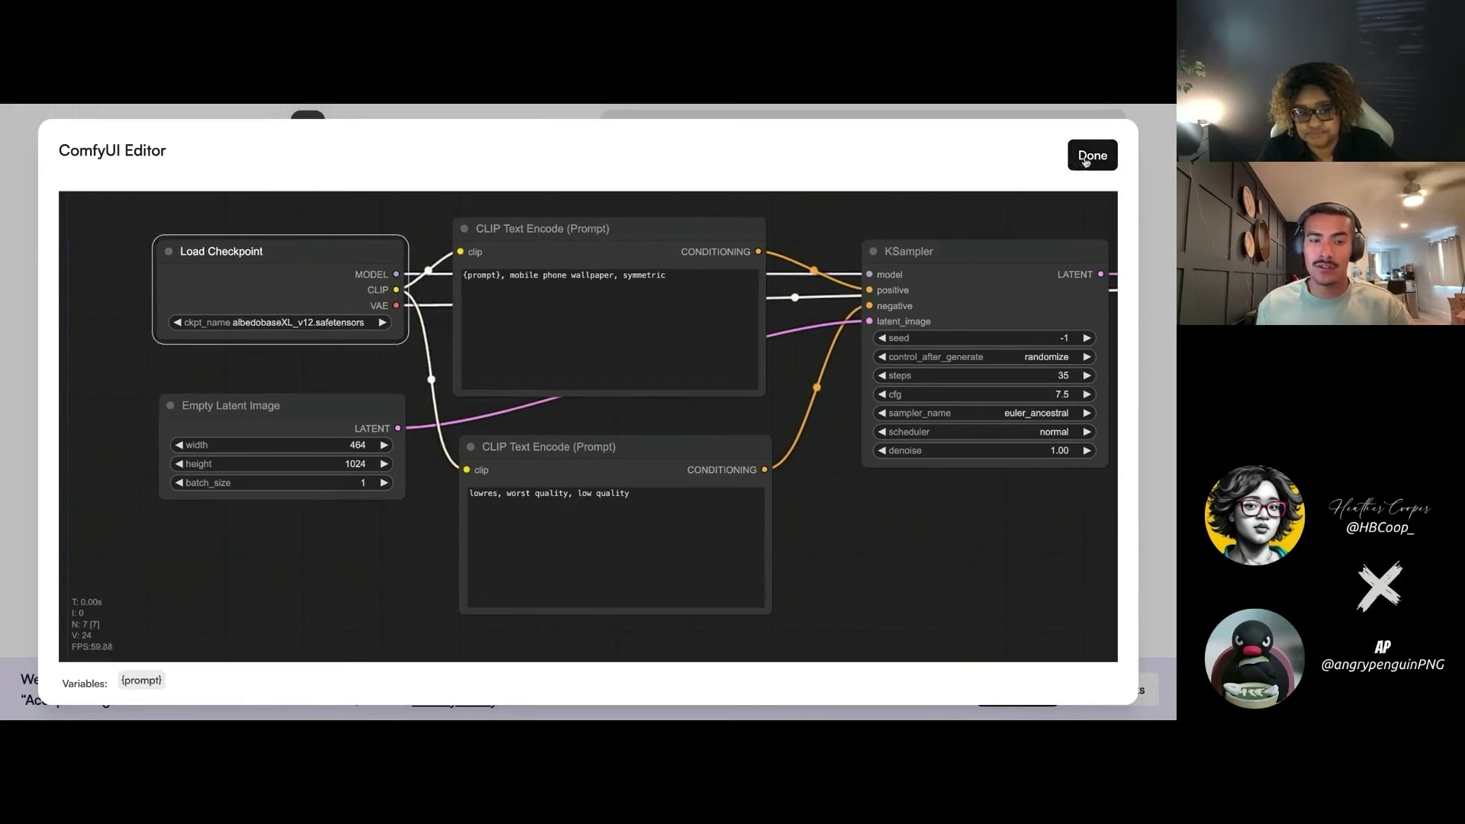
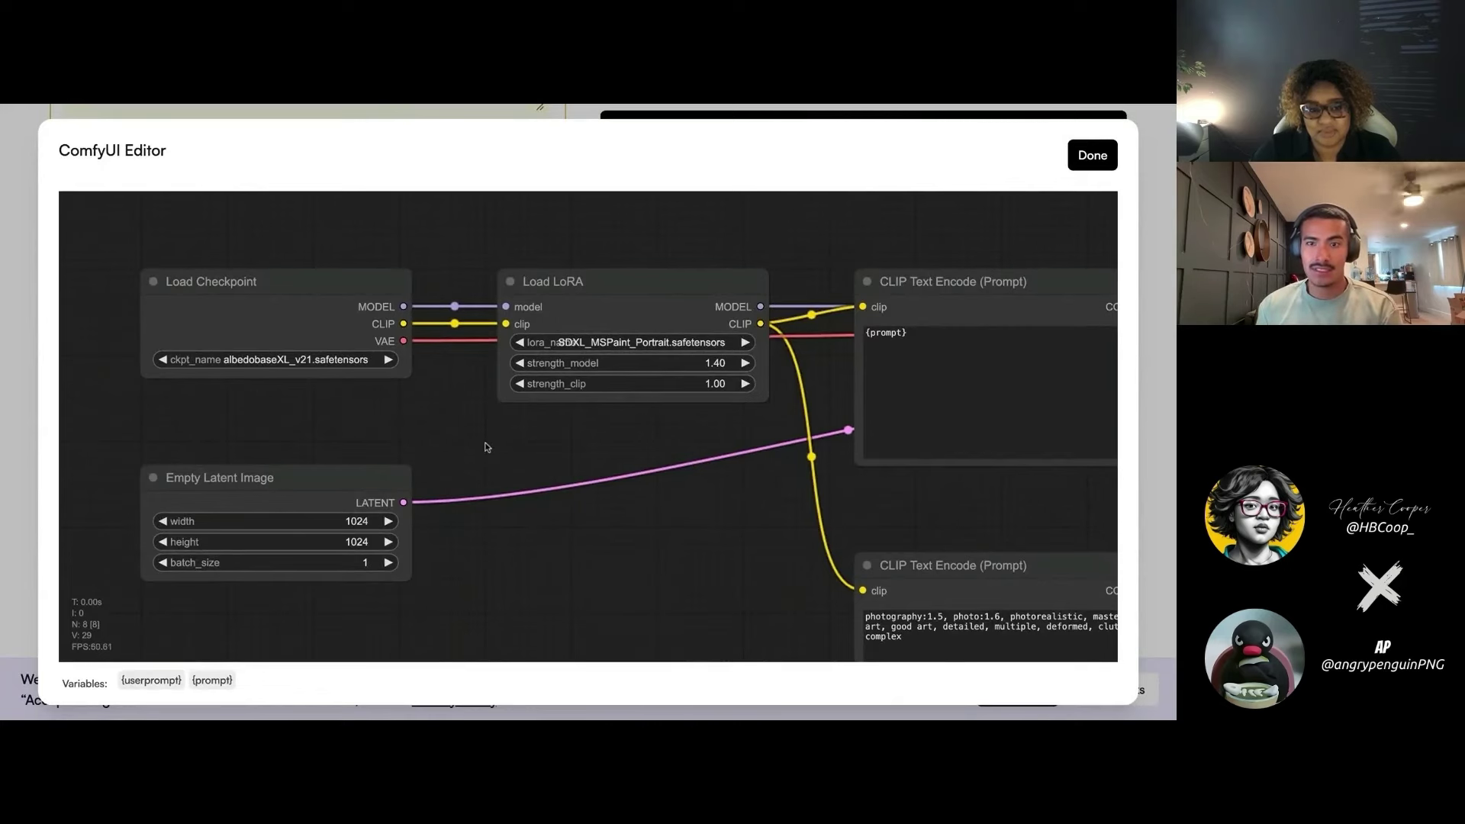
- Examine the MSPaint glif's workflow, tracing the connections from Load LoRA through the CLIP Text Encode nodes to the KSampler
drag(486, 448, 233, 435)
drag(729, 482, 623, 408)
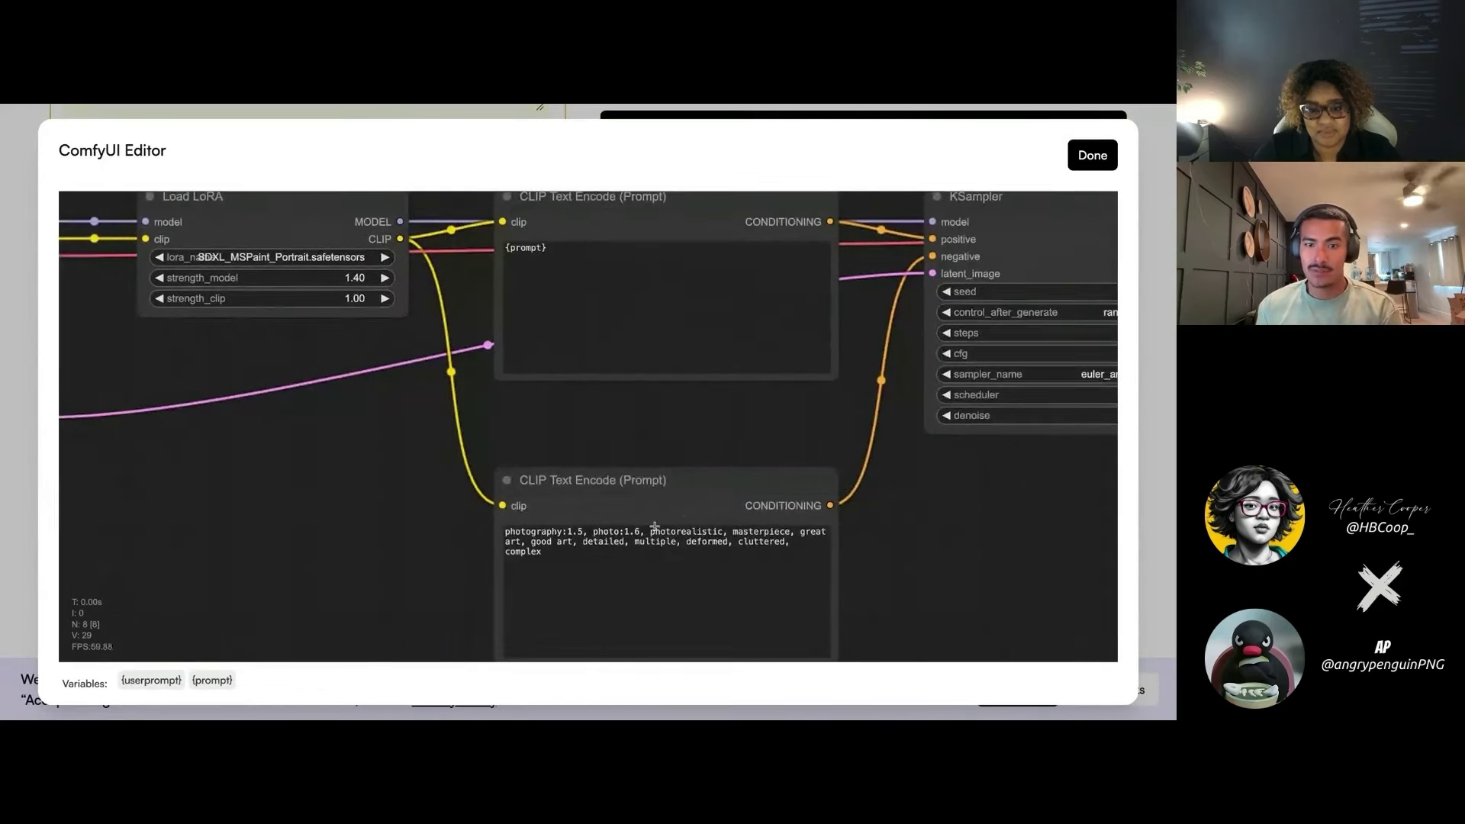
drag(733, 428, 614, 489)
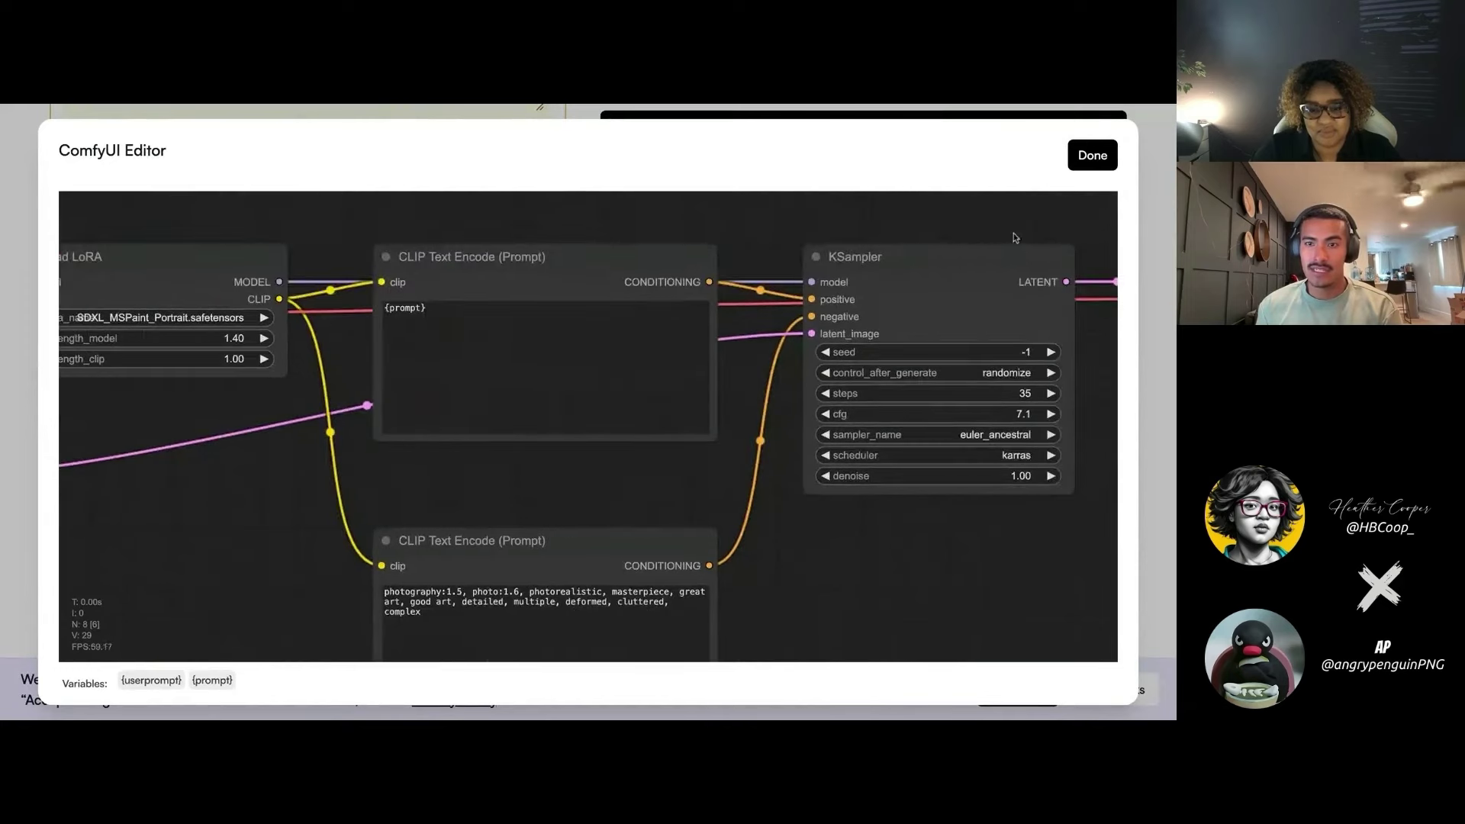
drag(1018, 241, 564, 280)
drag(761, 369, 694, 374)
drag(499, 282, 840, 265)
drag(669, 254, 725, 243)
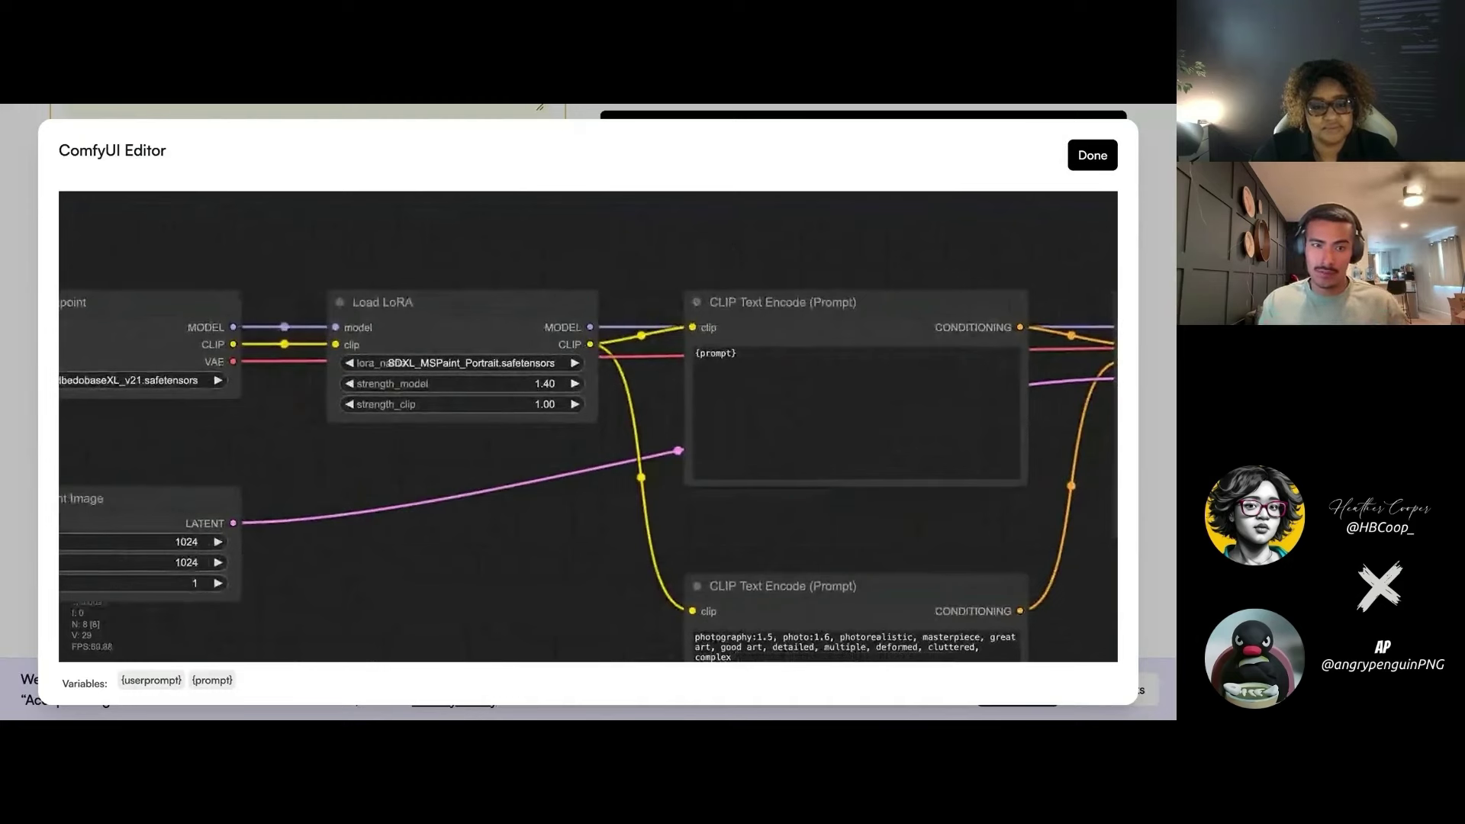
- Look through the LoRA models available in the Load LoRA node
click(504, 367)
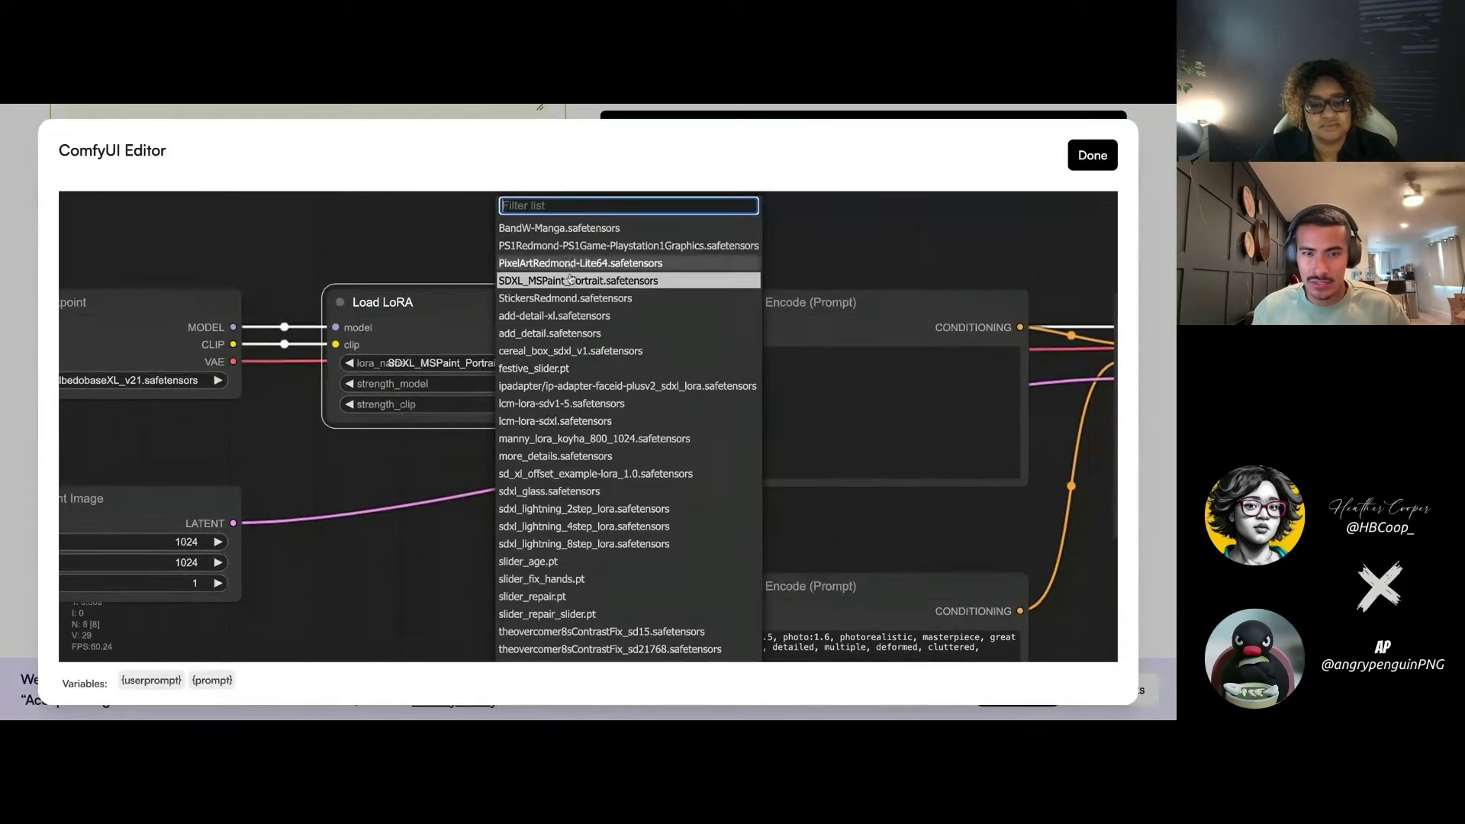
scroll(556, 477, down, 1)
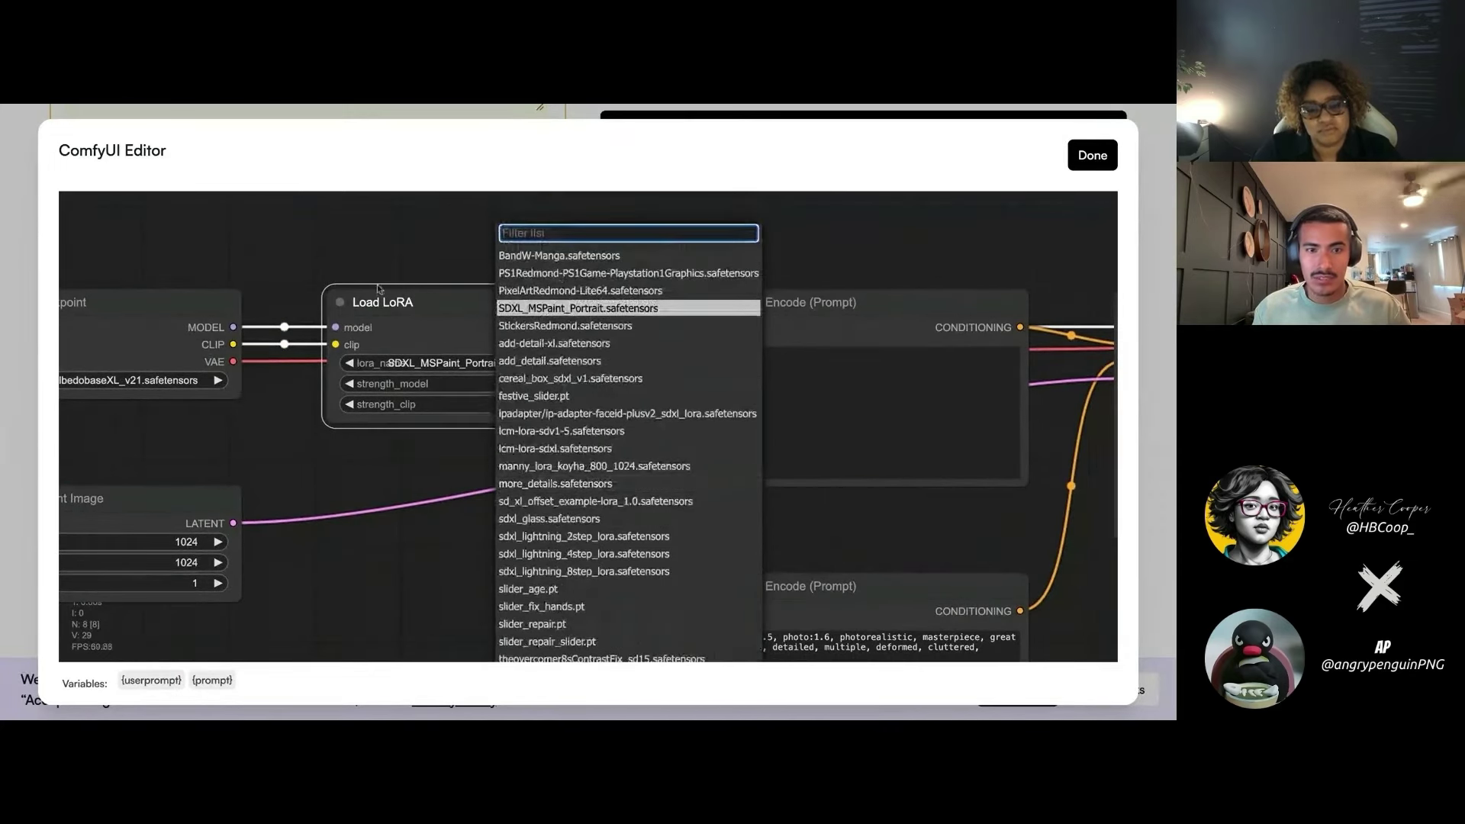
click(399, 265)
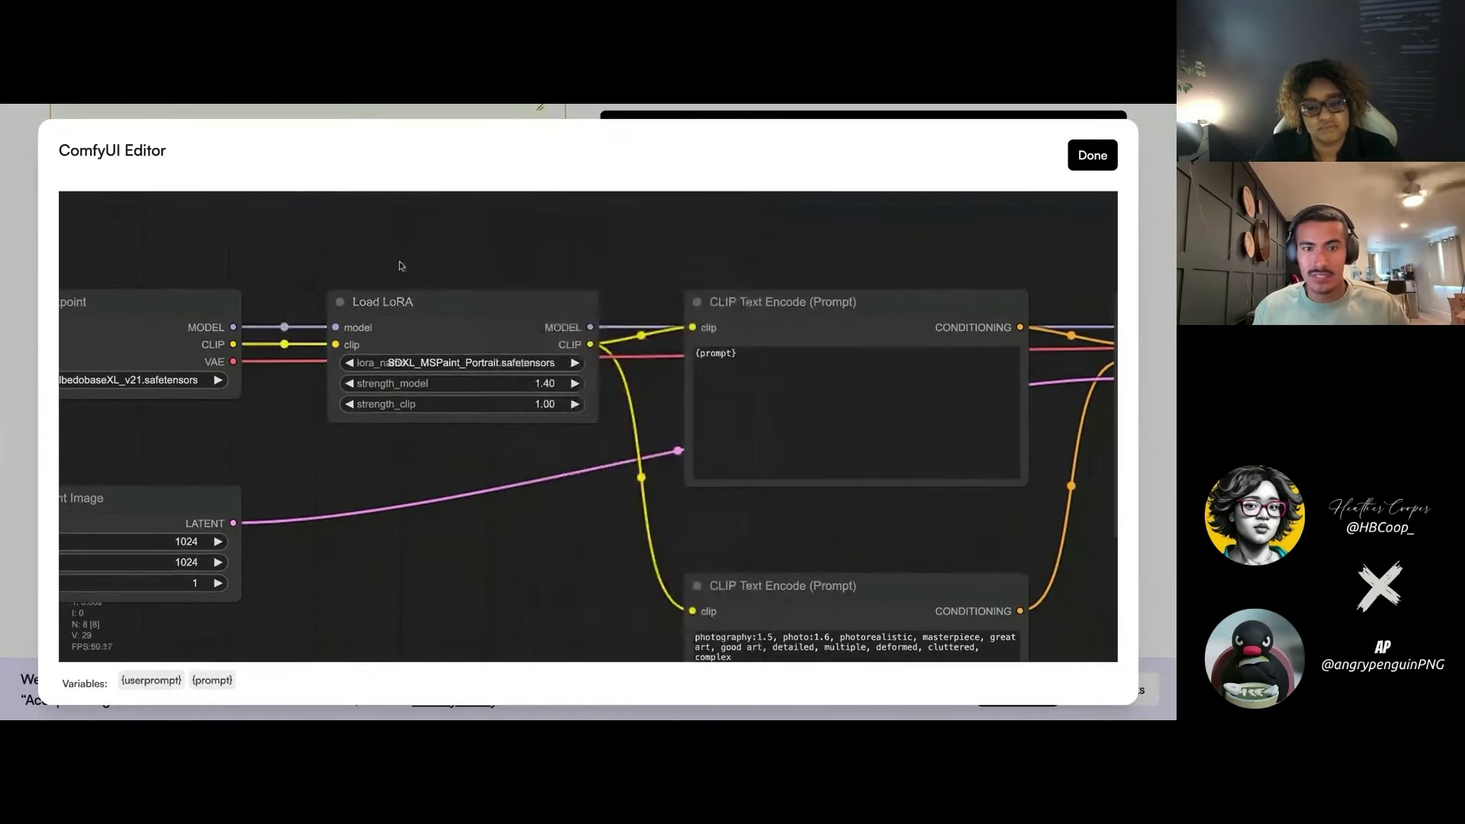
- Set the Load LoRA node's model to PixelArtRedmond-Lite64.safetensors and close the ComfyUI Editor
click(497, 364)
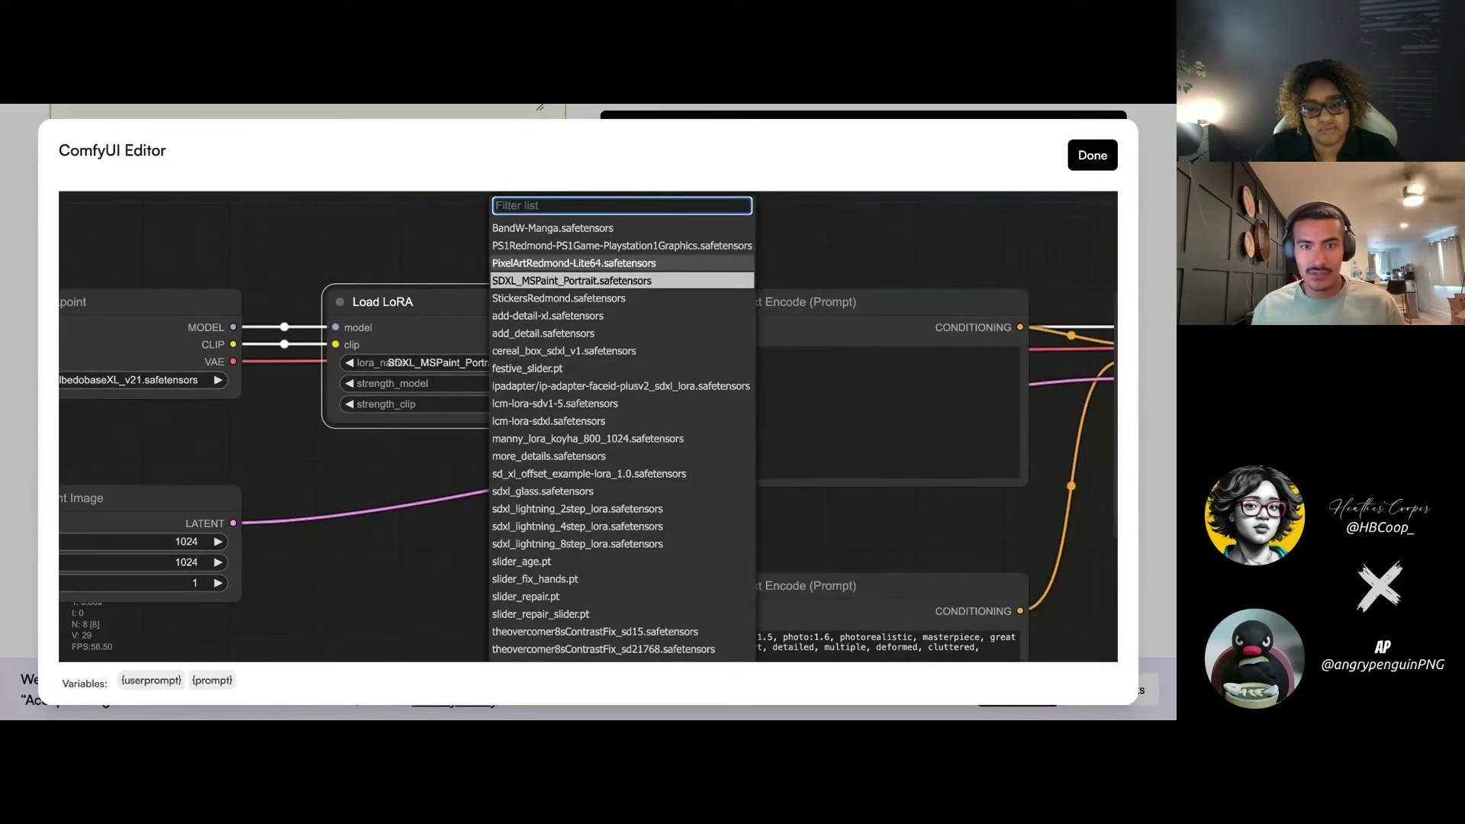
click(574, 262)
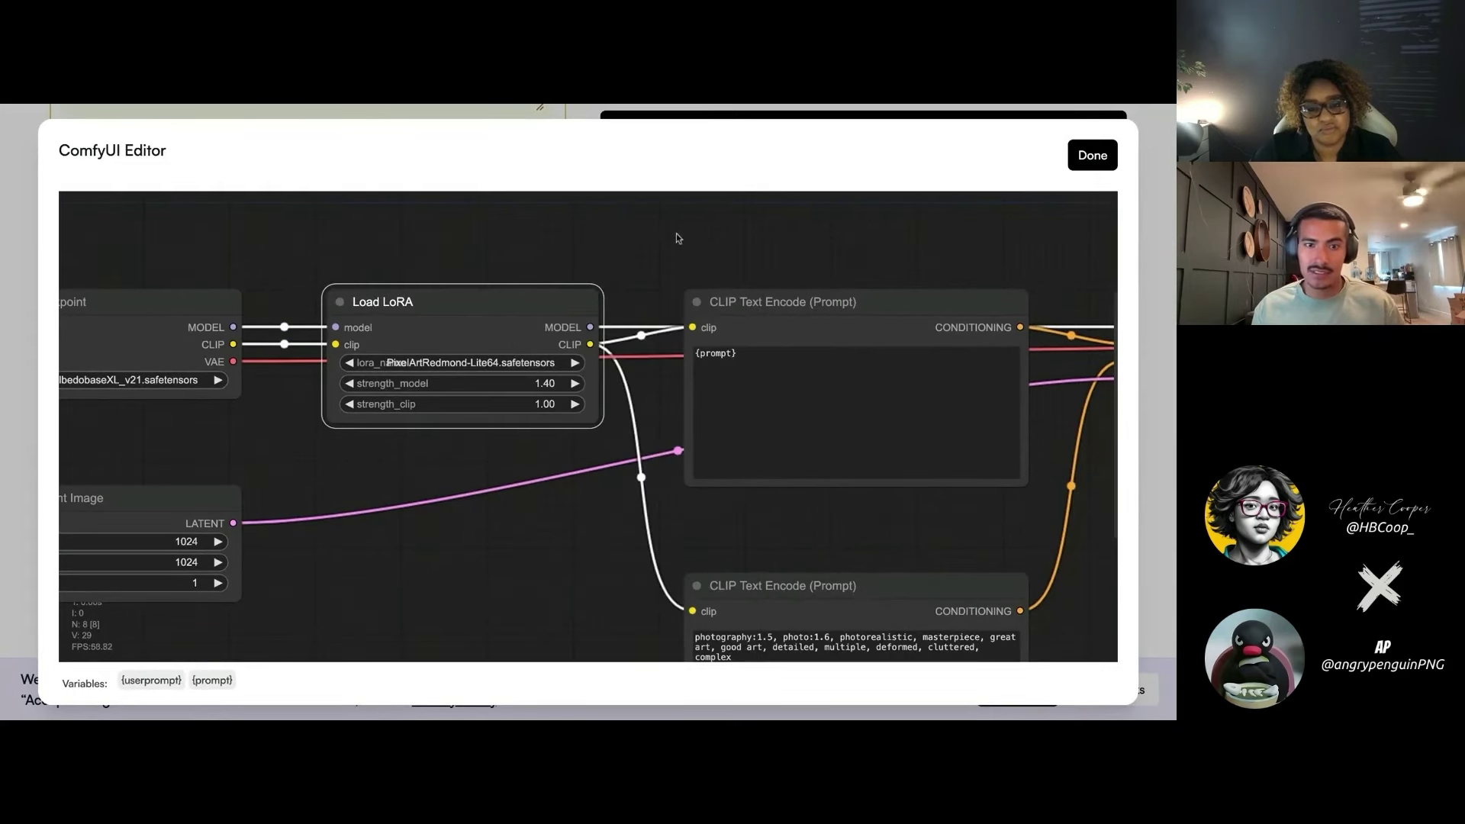
drag(709, 227, 611, 231)
click(1093, 155)
- Change the prompt block's combine text to "pixel art of userprompt, pixel art", replacing the MSPaint wording around the userprompt variable
scroll(228, 320, up, 5)
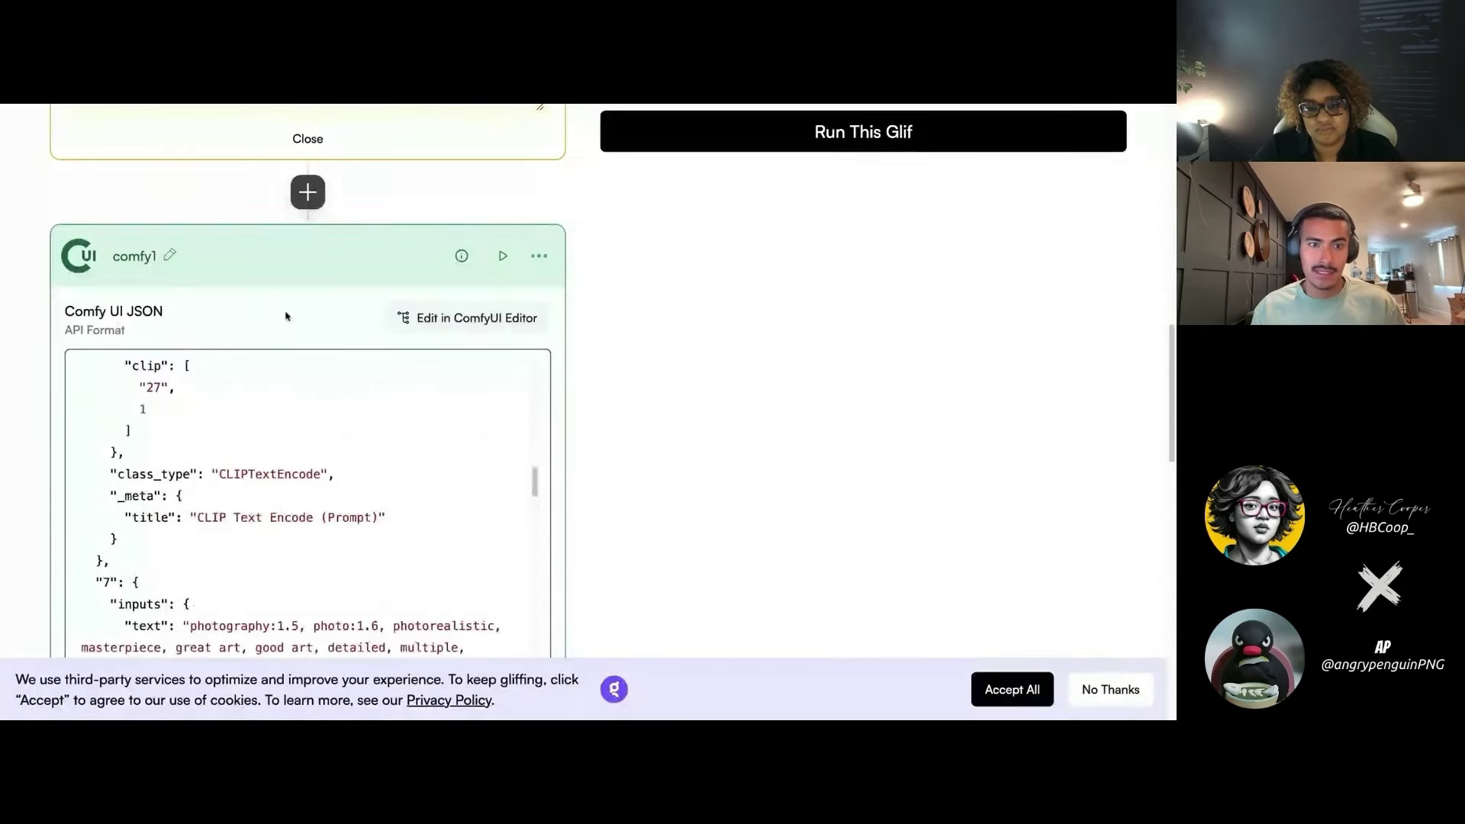
scroll(213, 343, up, 6)
scroll(267, 352, down, 3)
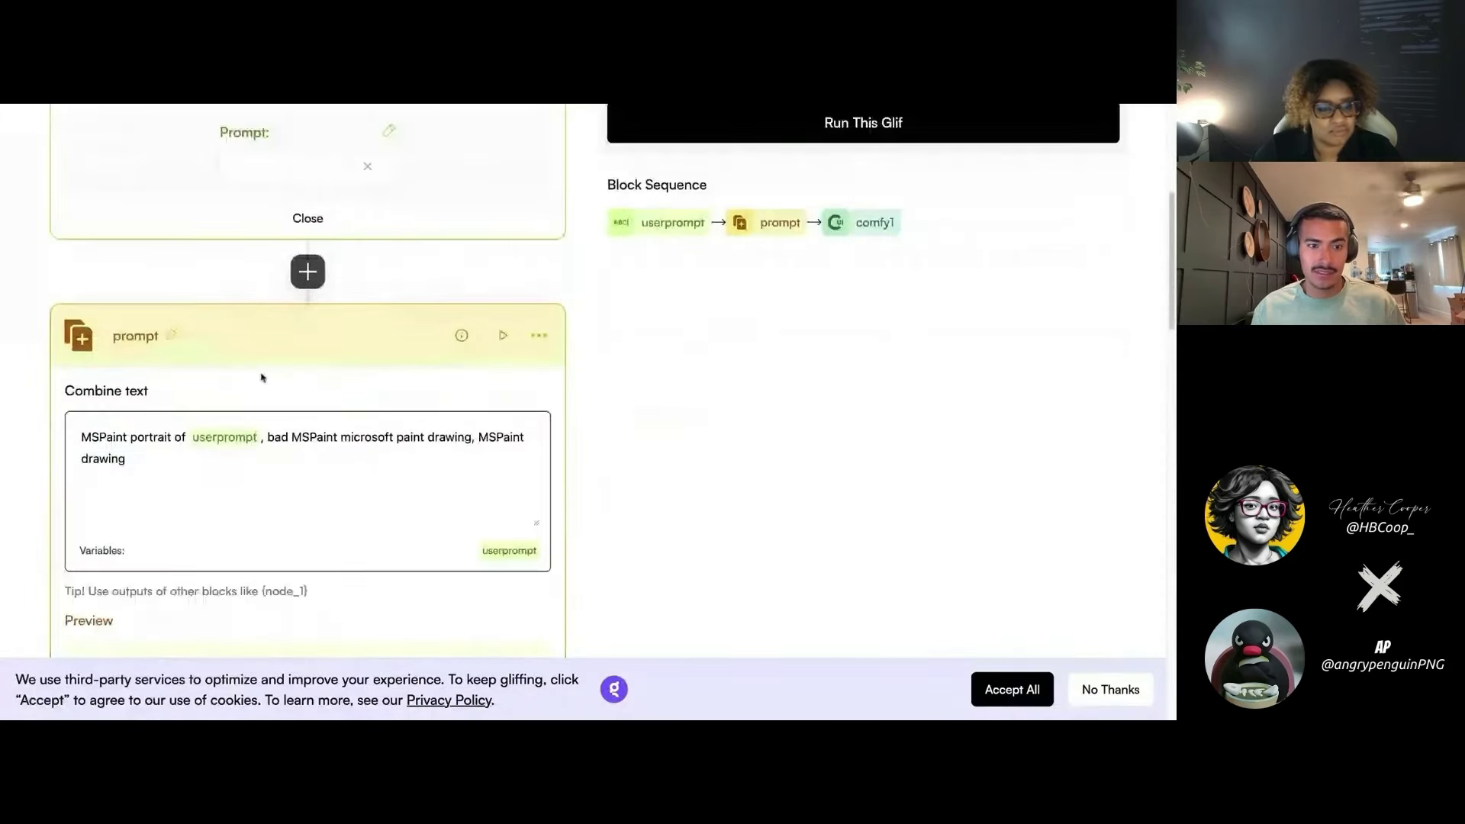
drag(127, 441, 265, 414)
key(BackSpace)
text(pixel art)
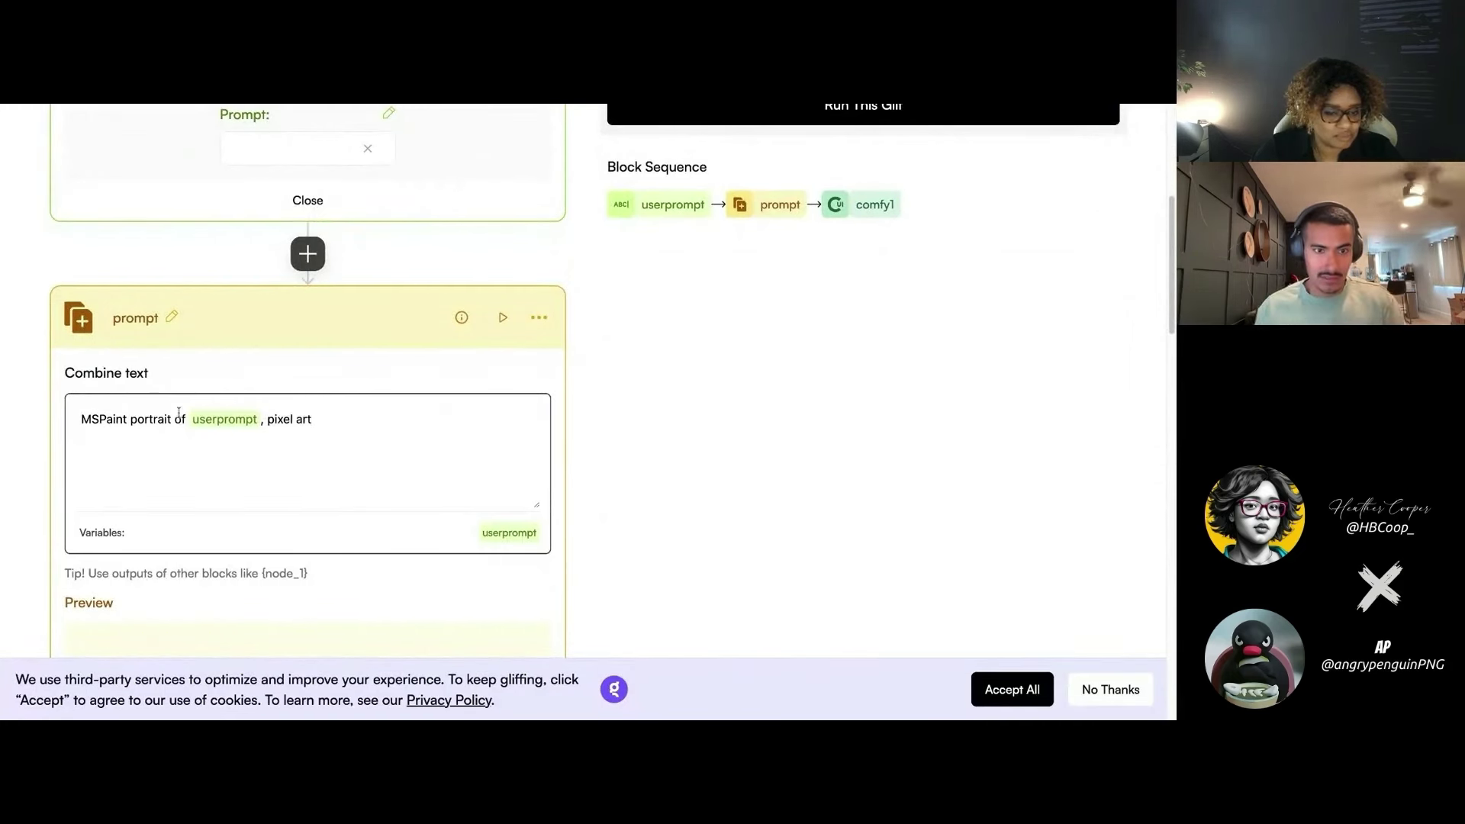
drag(169, 419, 58, 426)
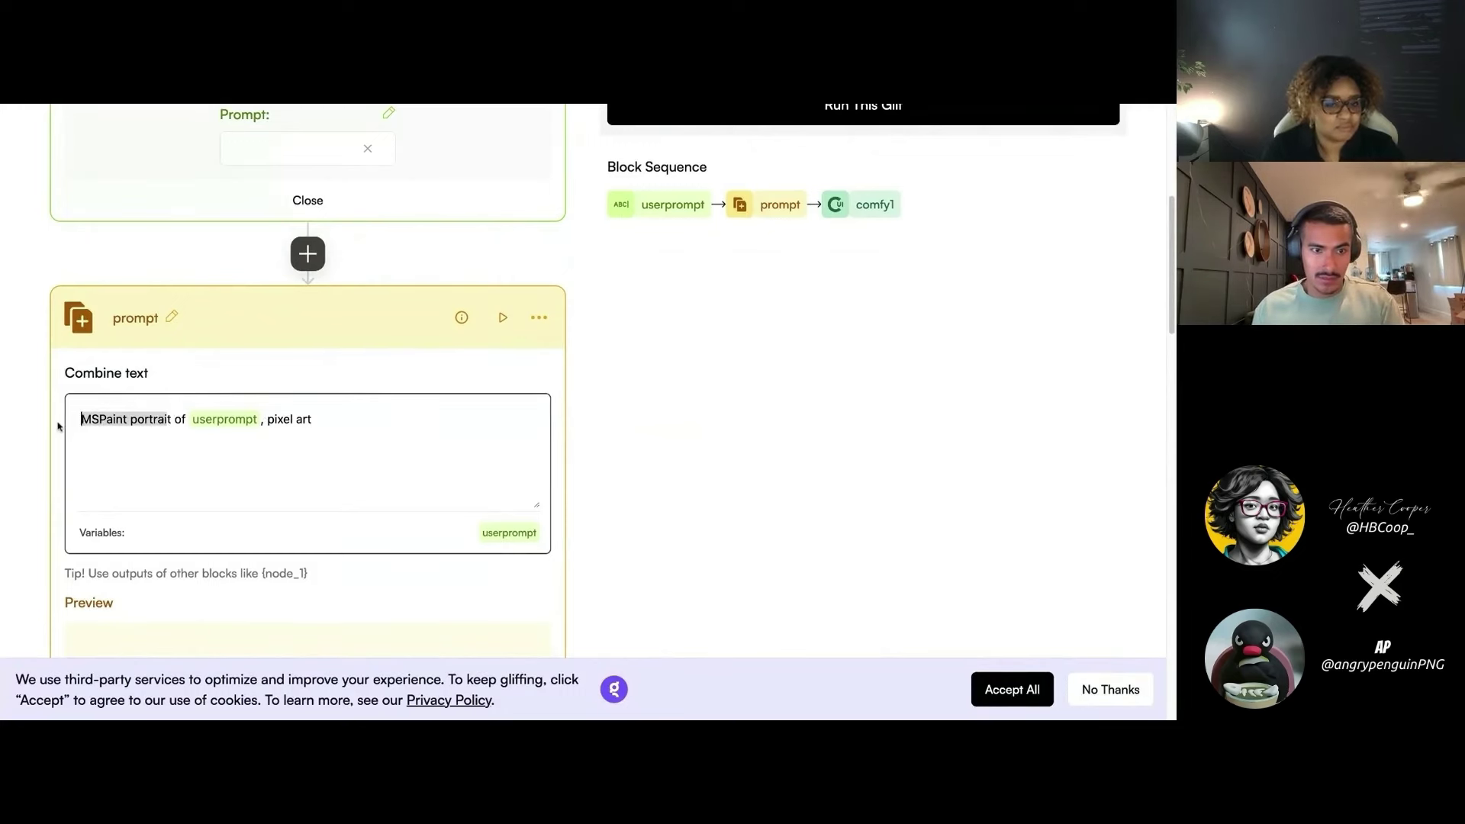
text(pixel art)
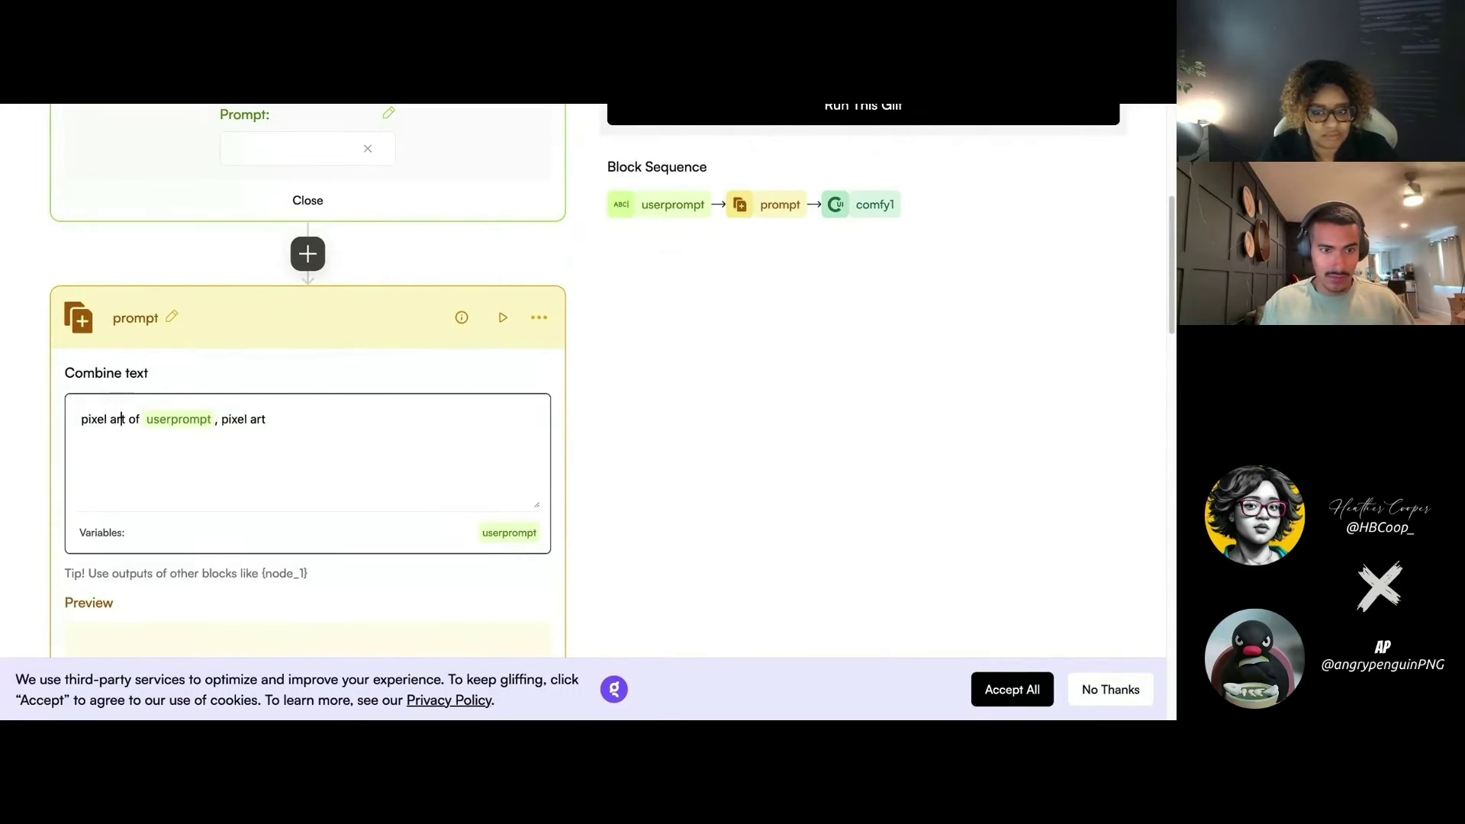
key(BackSpace)
key(BackSpace)
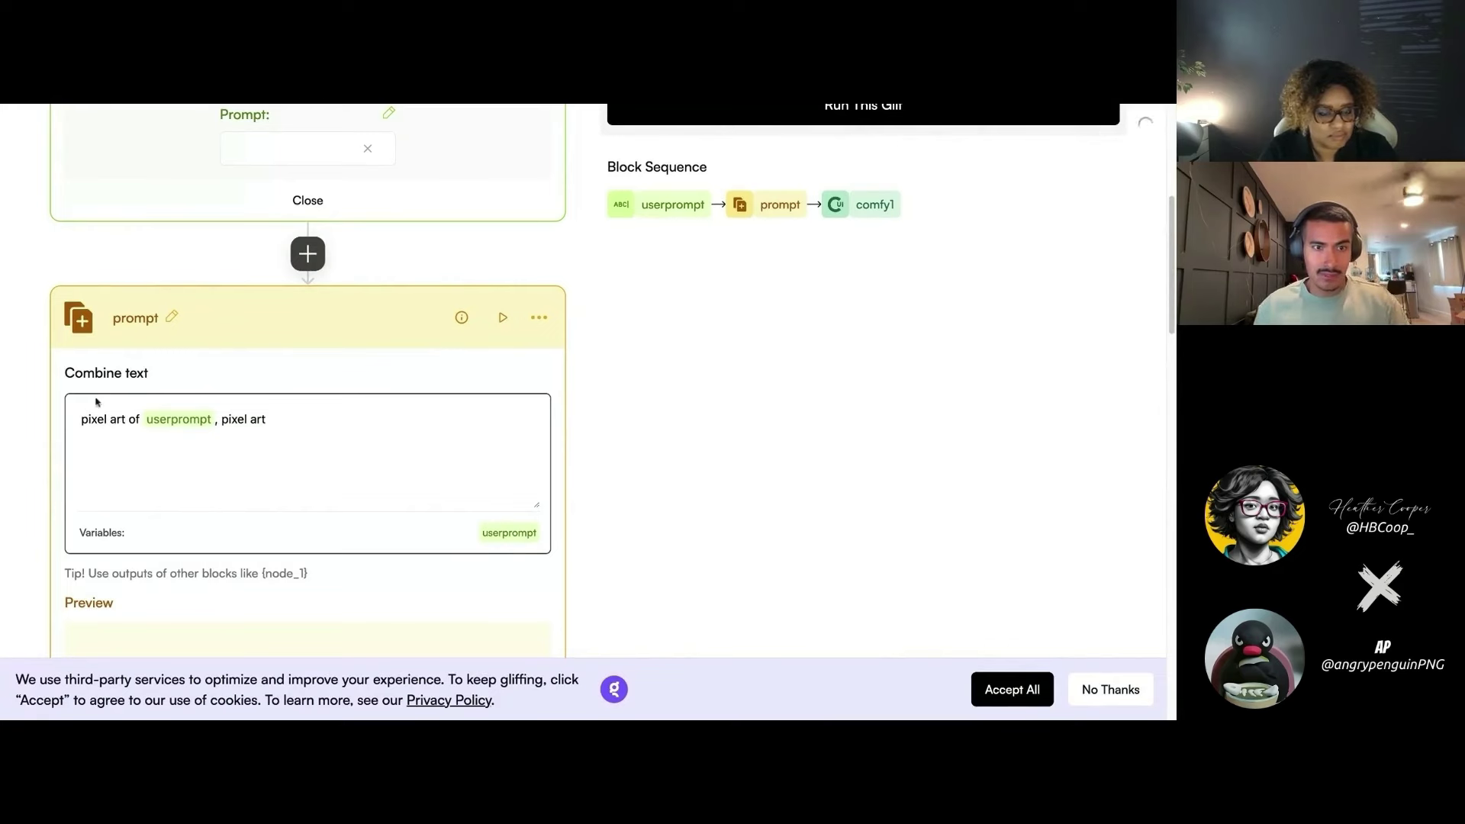
- Run the remixed glif in the testing area with the prompt "a beautiful cherry blossom tree" and view the generated image
scroll(301, 433, down, 1)
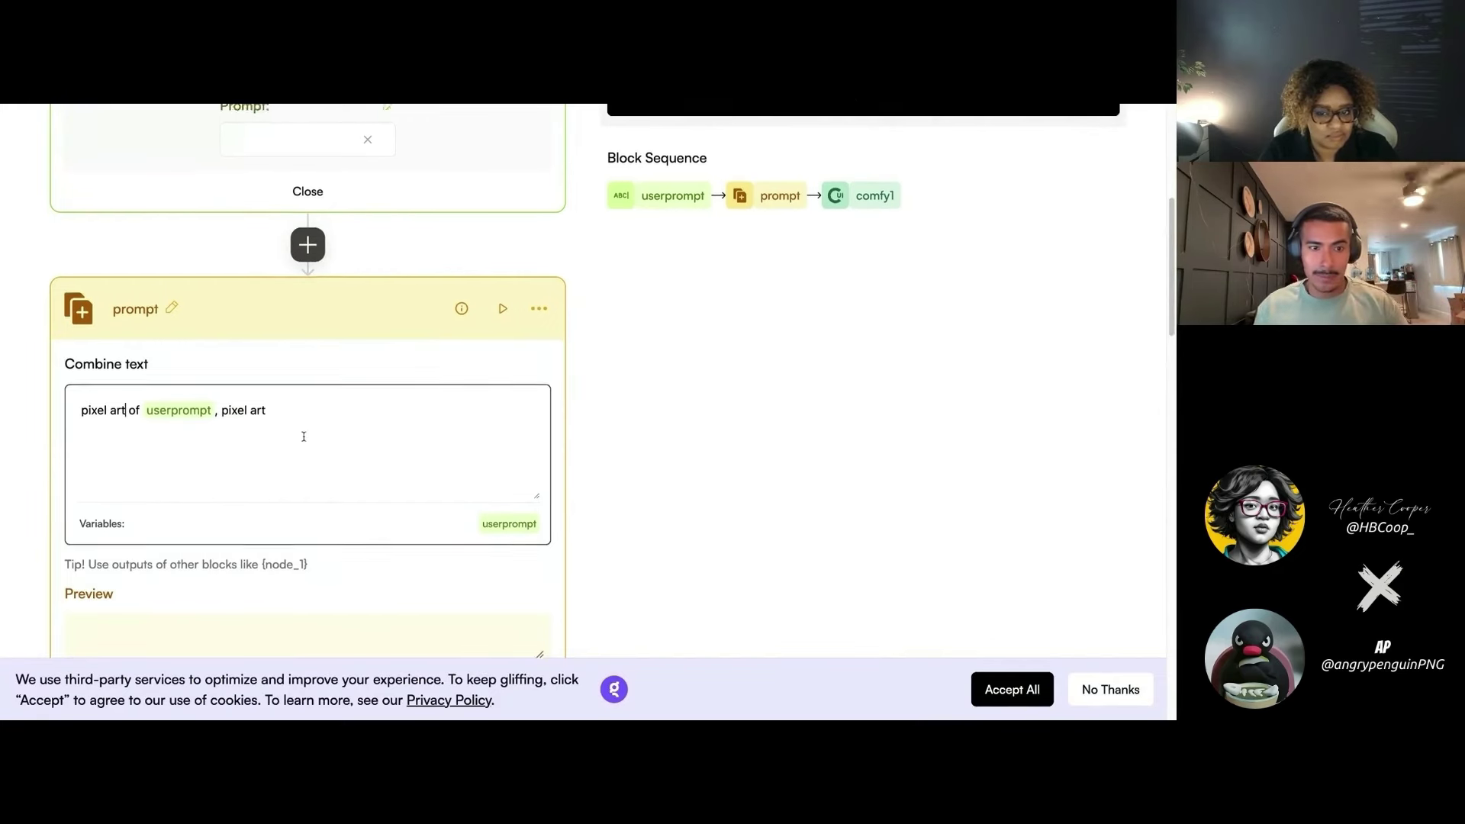
scroll(301, 433, down, 5)
scroll(301, 432, down, 6)
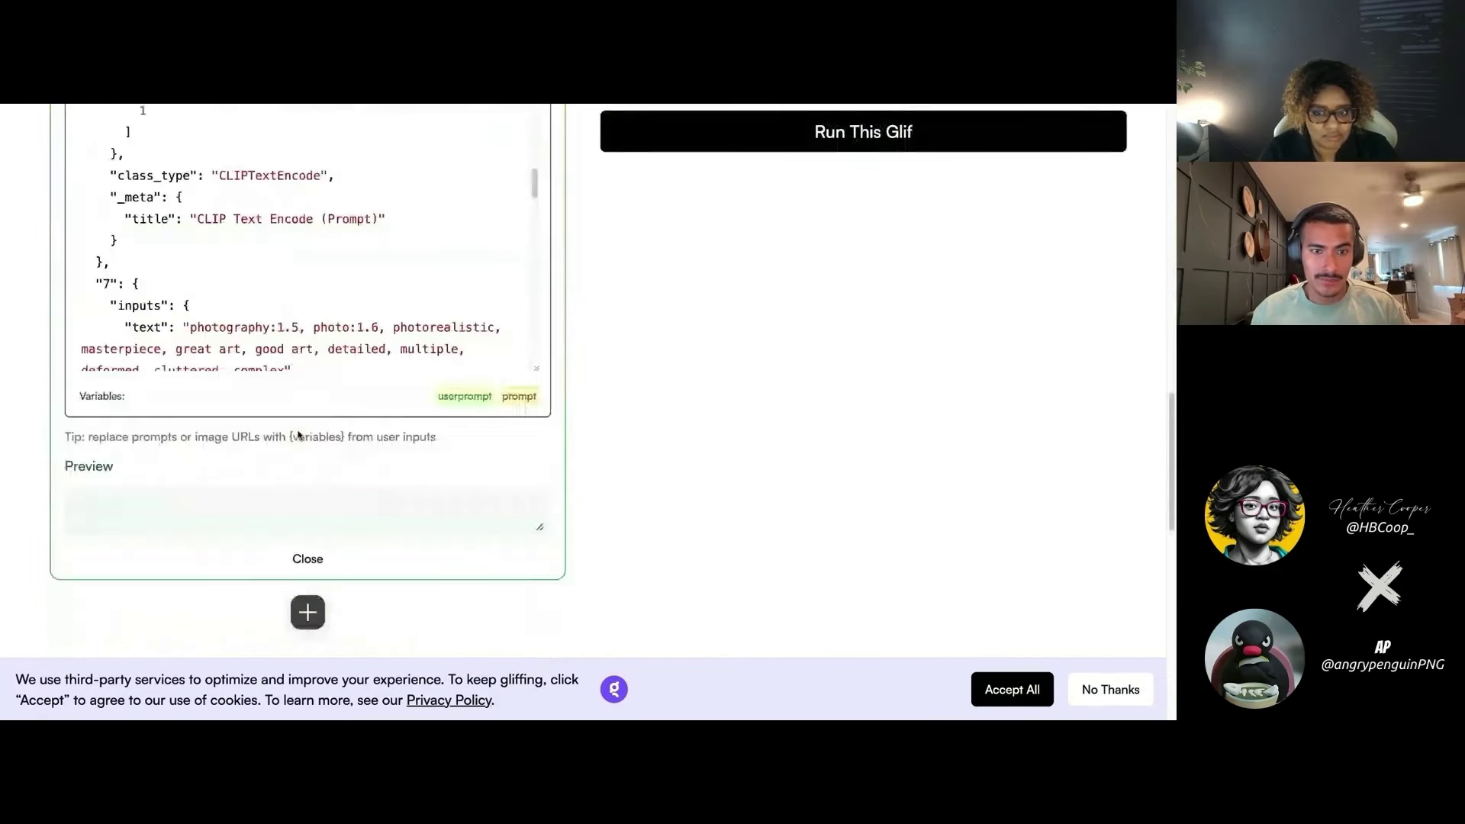
scroll(298, 435, up, 15)
click(722, 445)
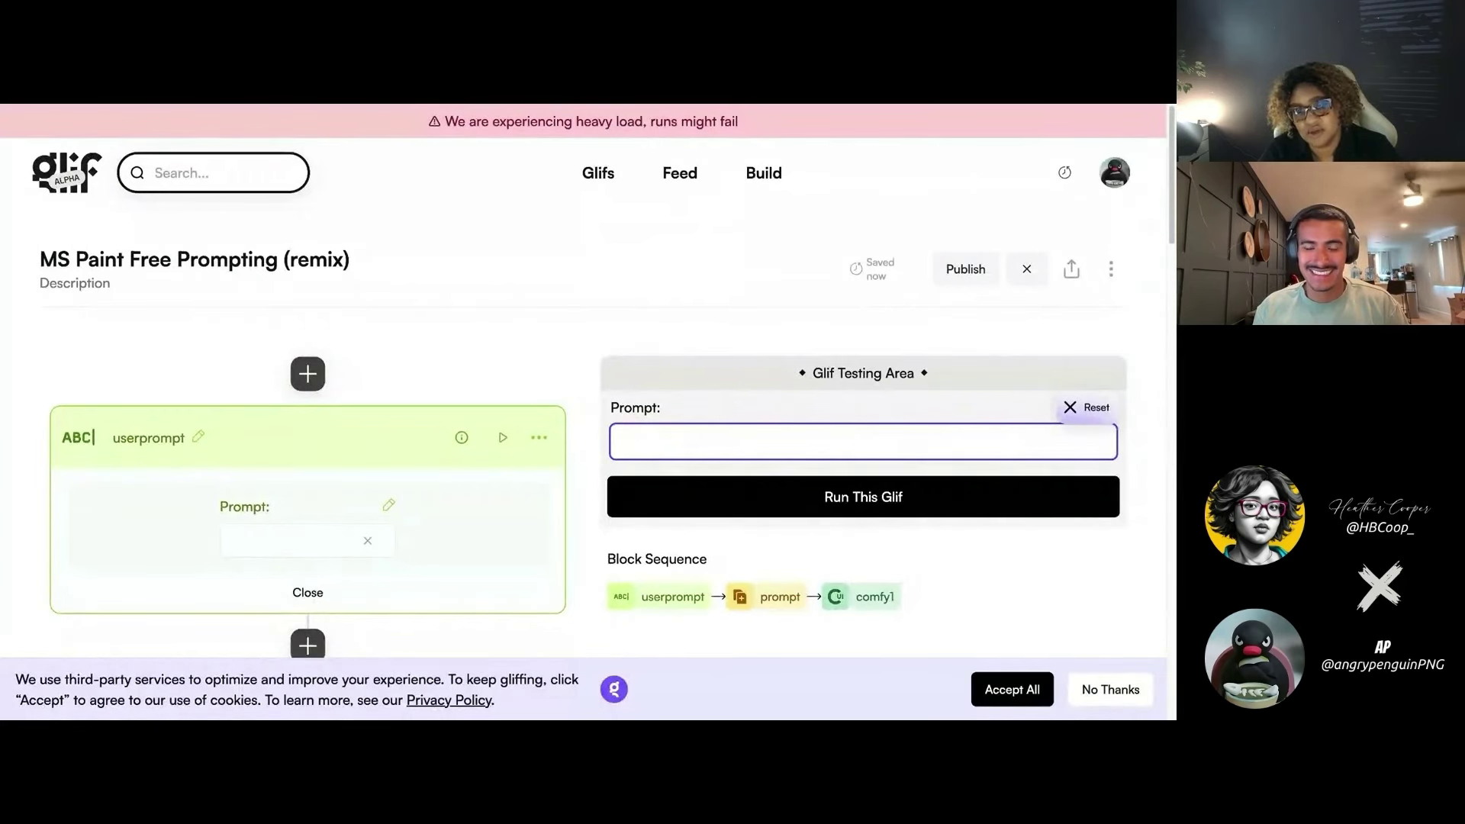
text(a)
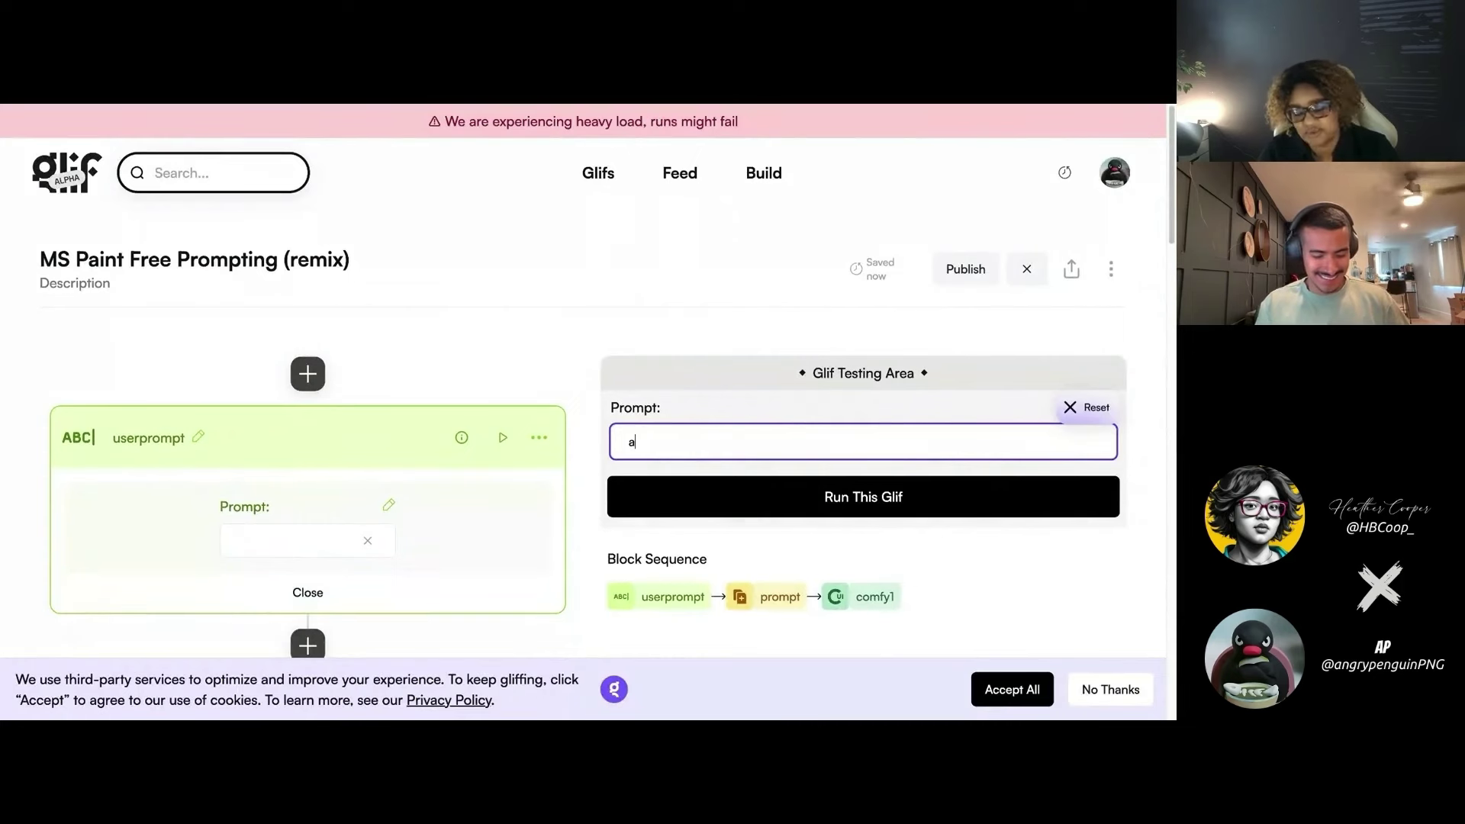
text( beautiful cherry )
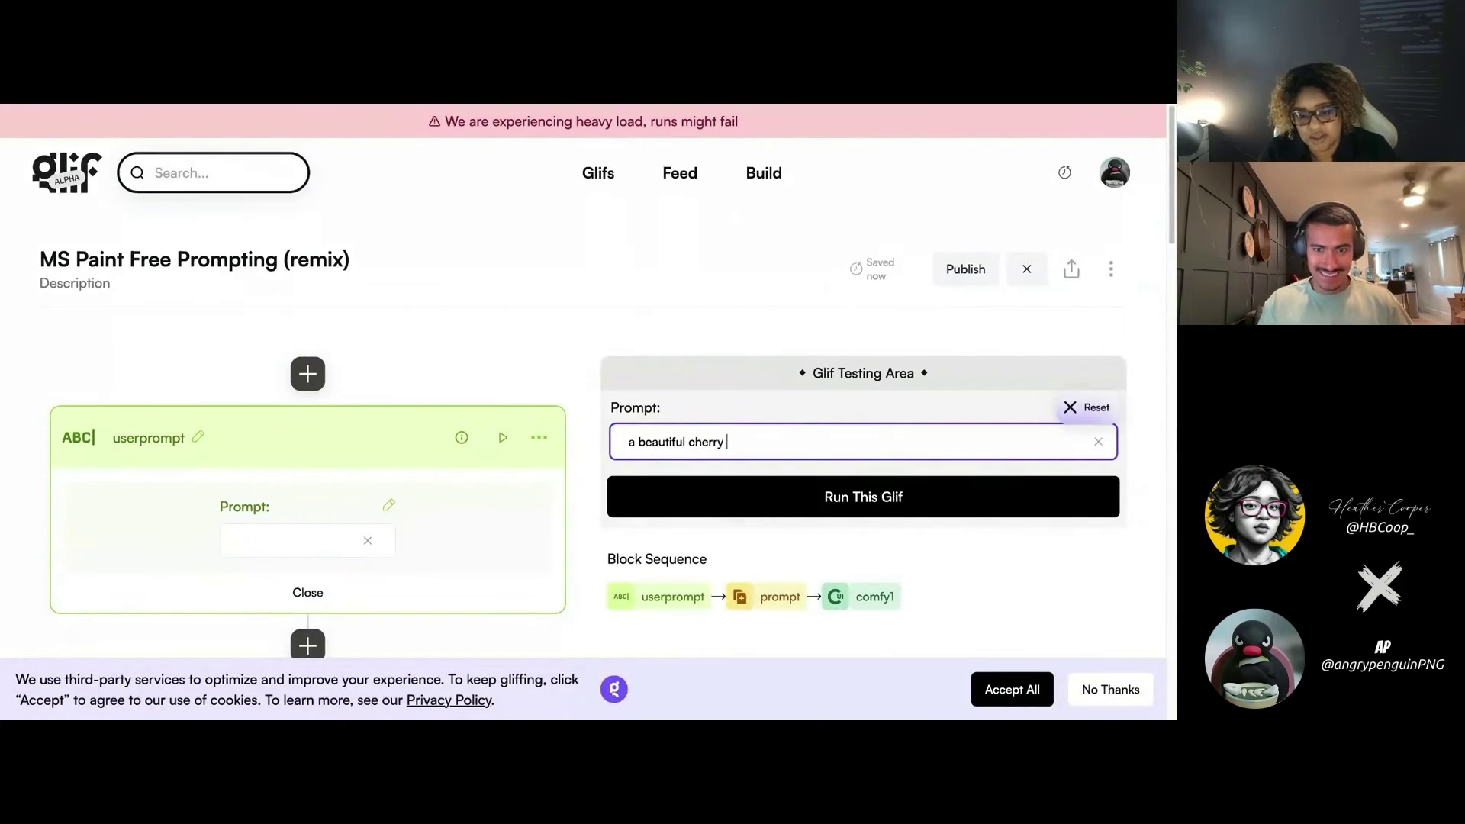
text(blossom tree)
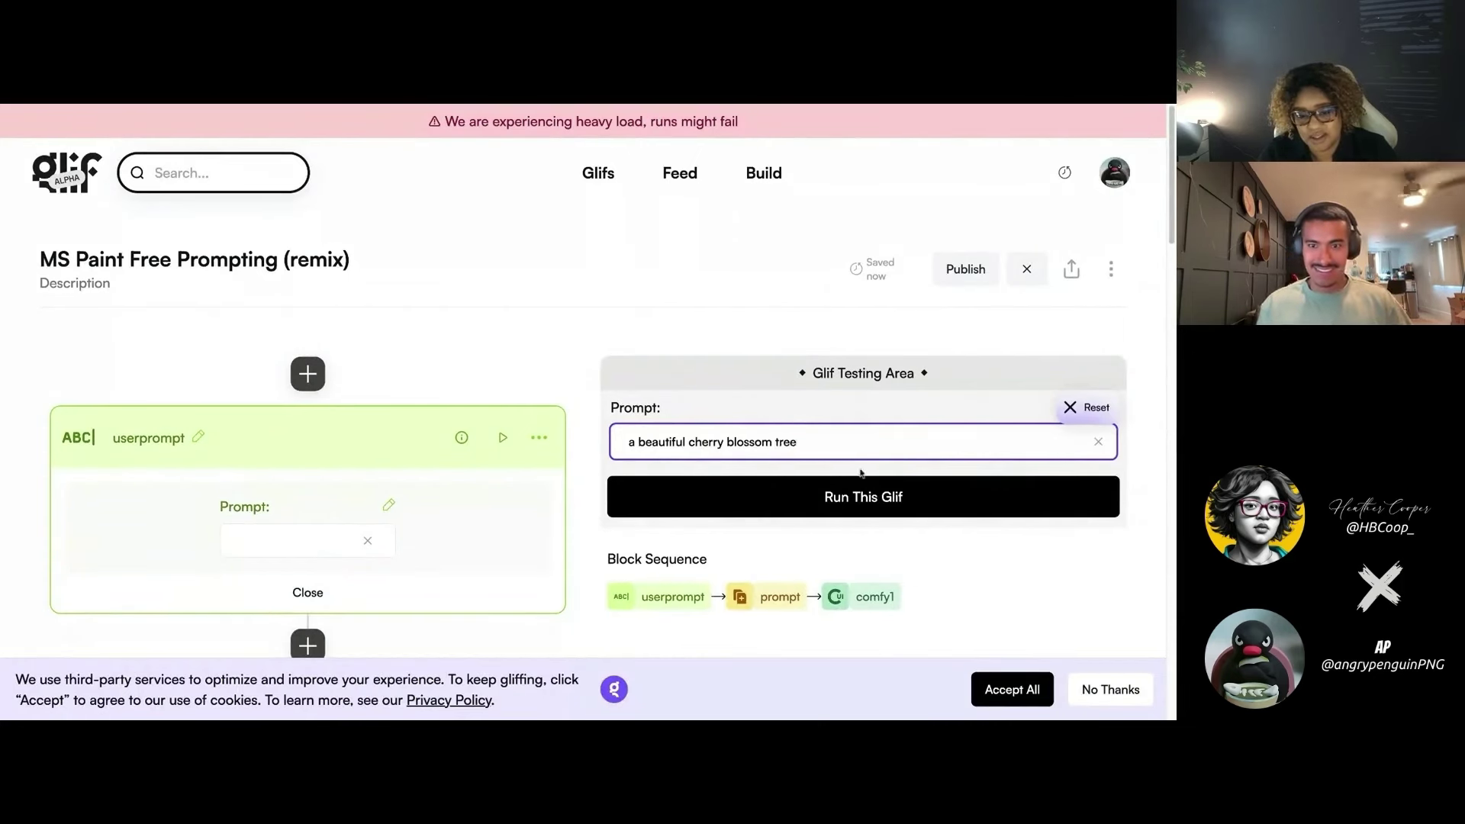
click(862, 492)
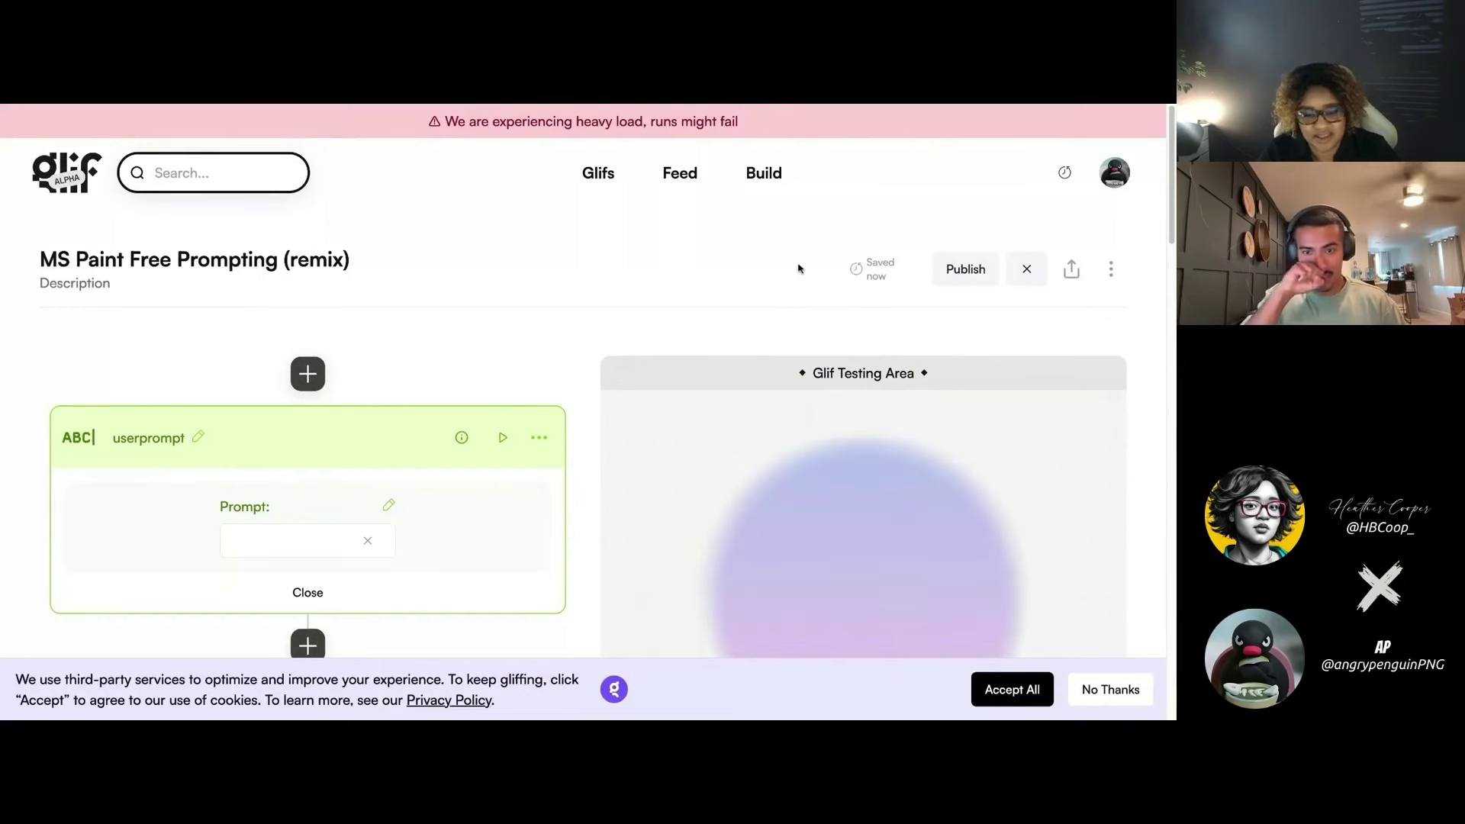
scroll(807, 294, down, 2)
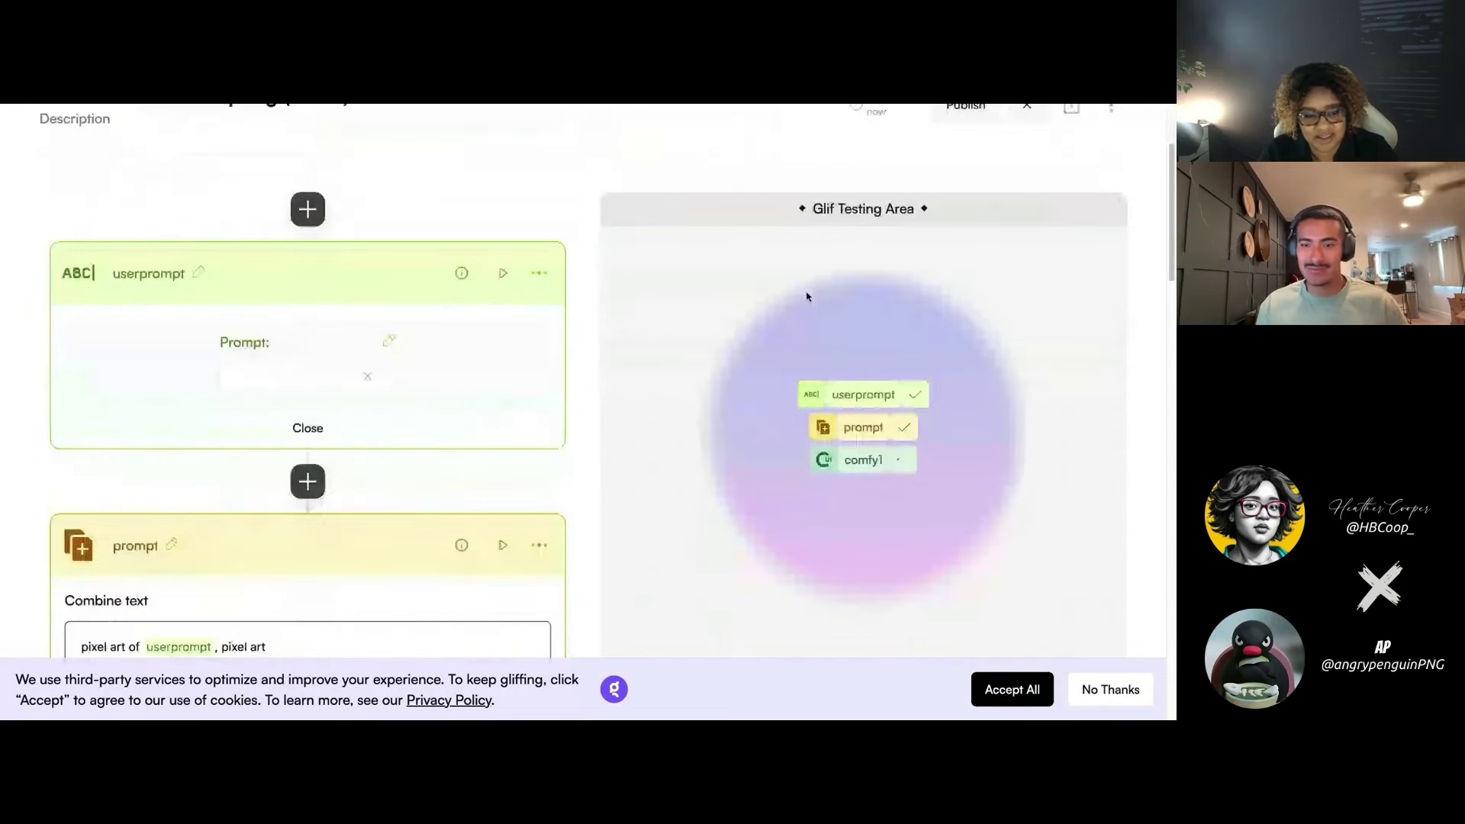
scroll(807, 296, down, 1)
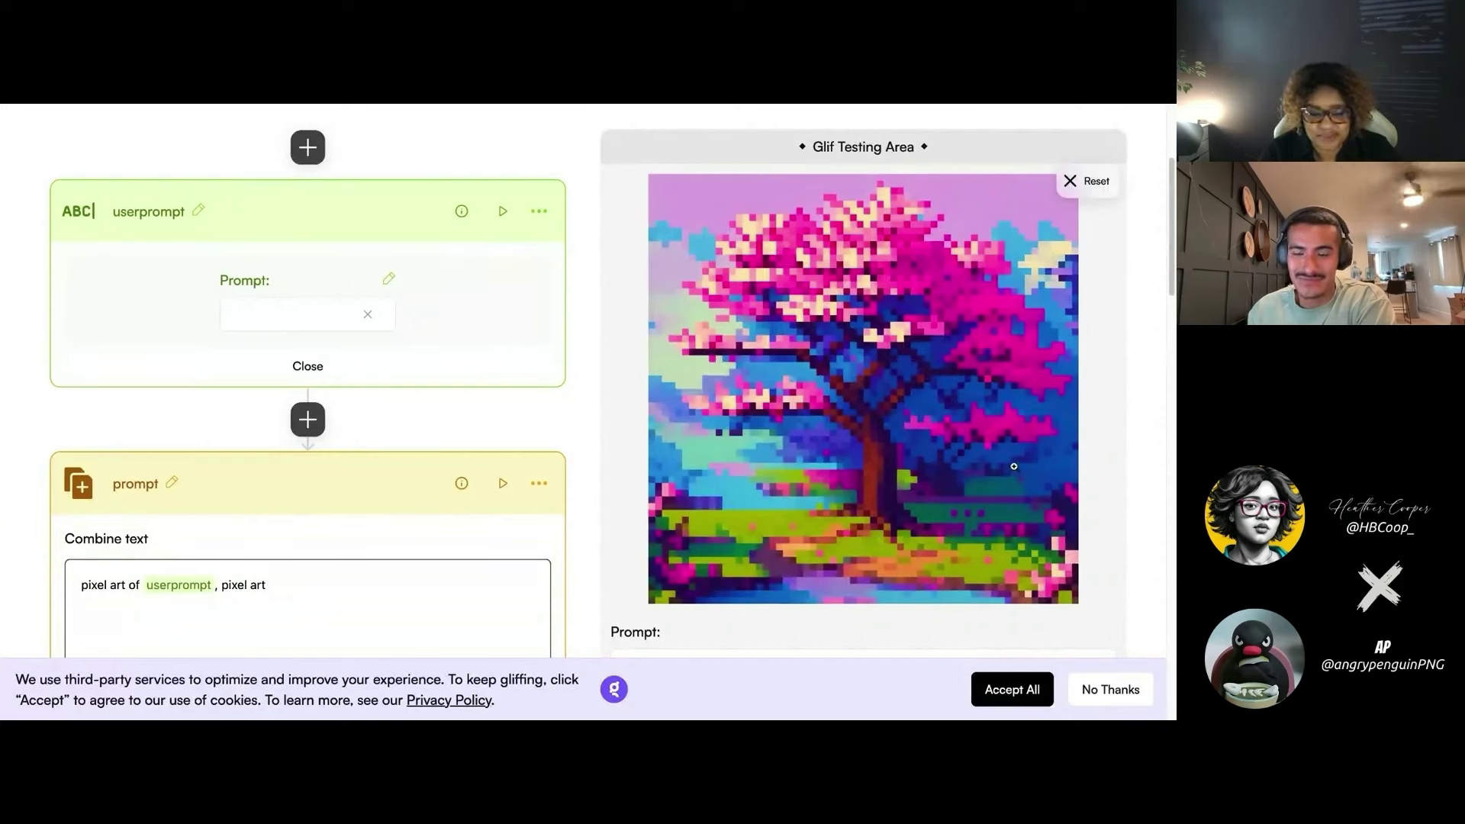
- Add "128bit," to the start of the cherry blossom test prompt and run the glif again
scroll(839, 534, down, 1)
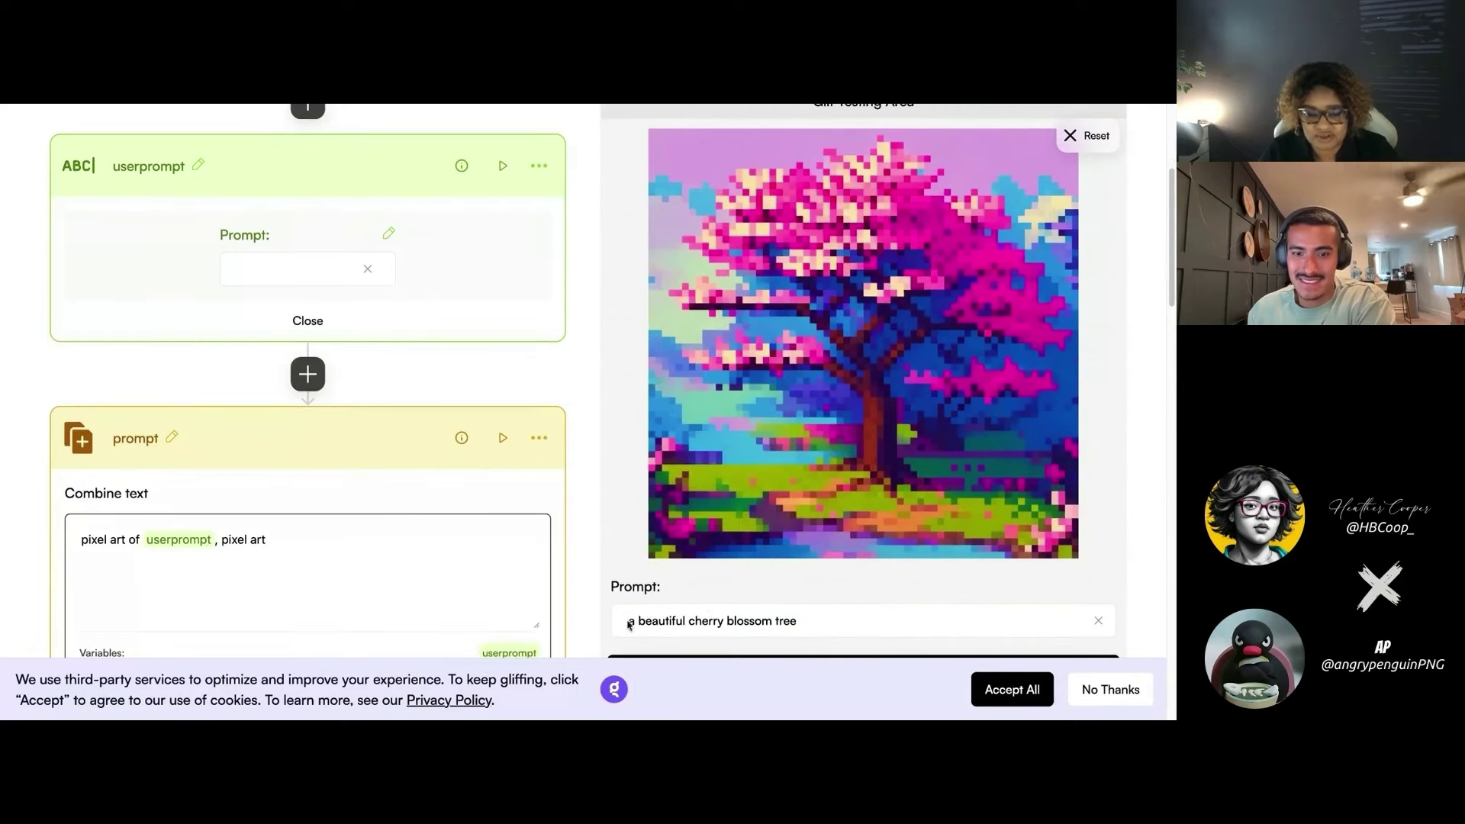
click(626, 622)
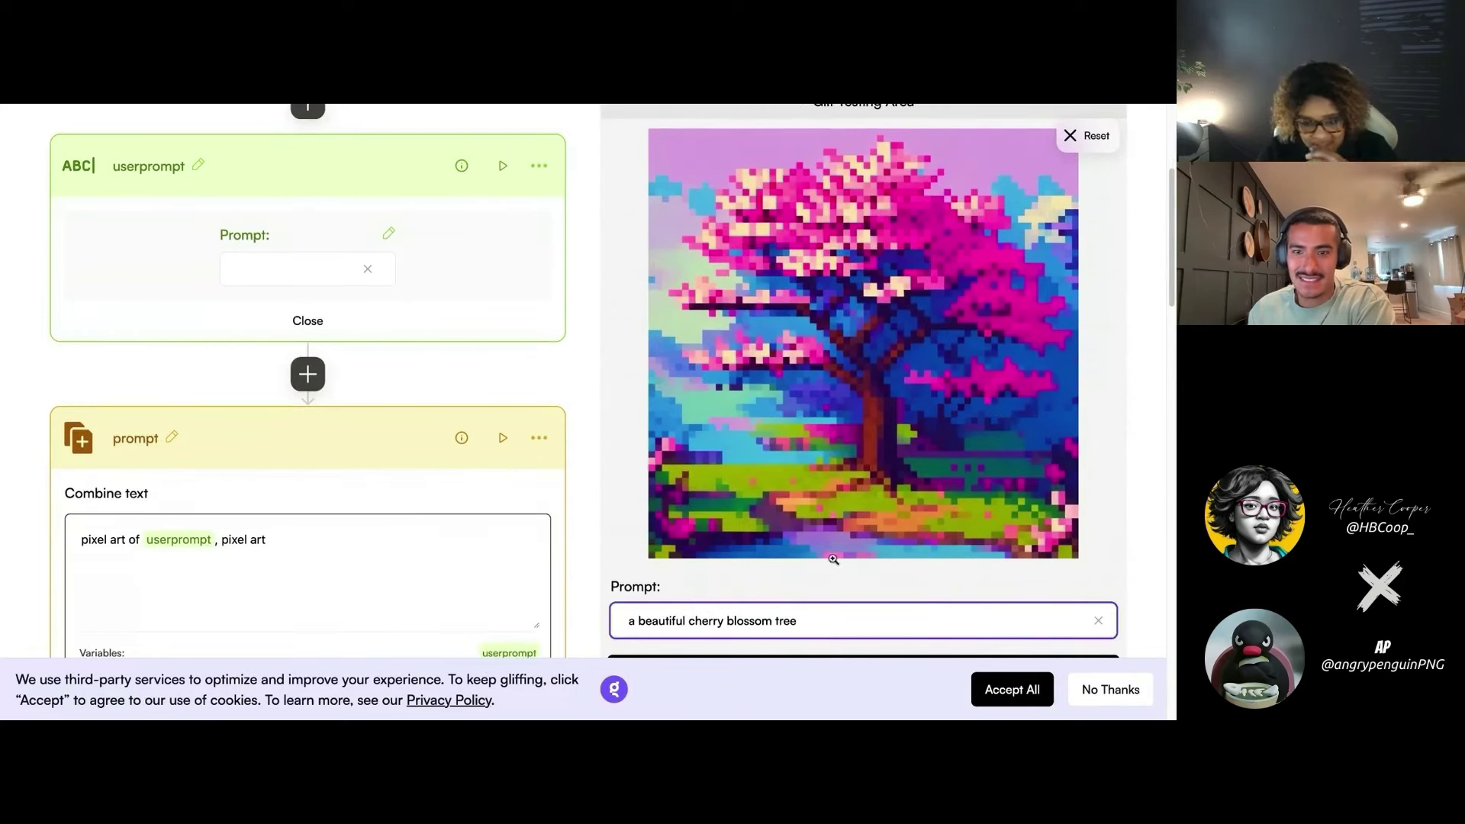
text(128)
text(bit,)
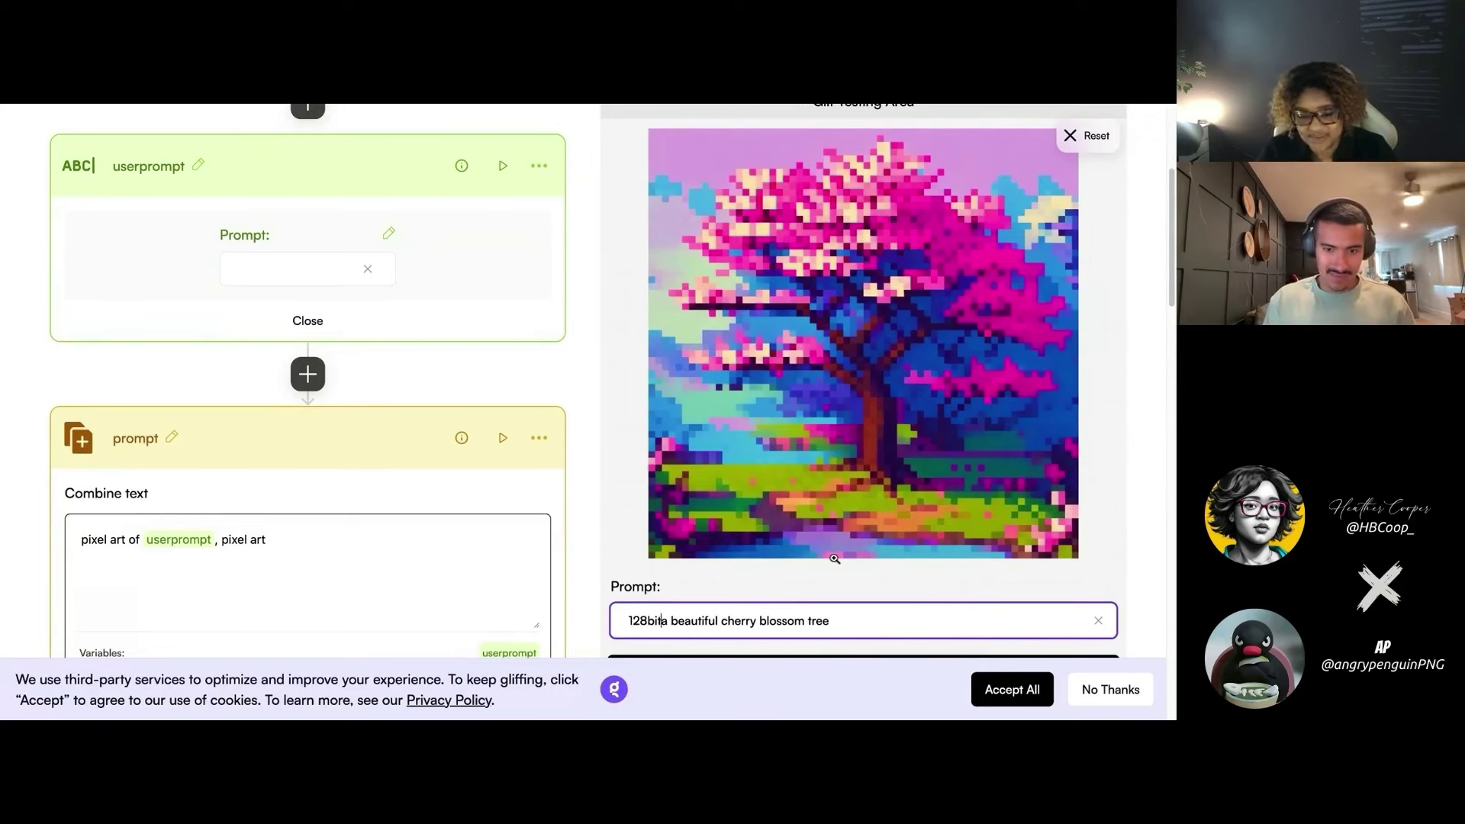
scroll(1006, 493, down, 1)
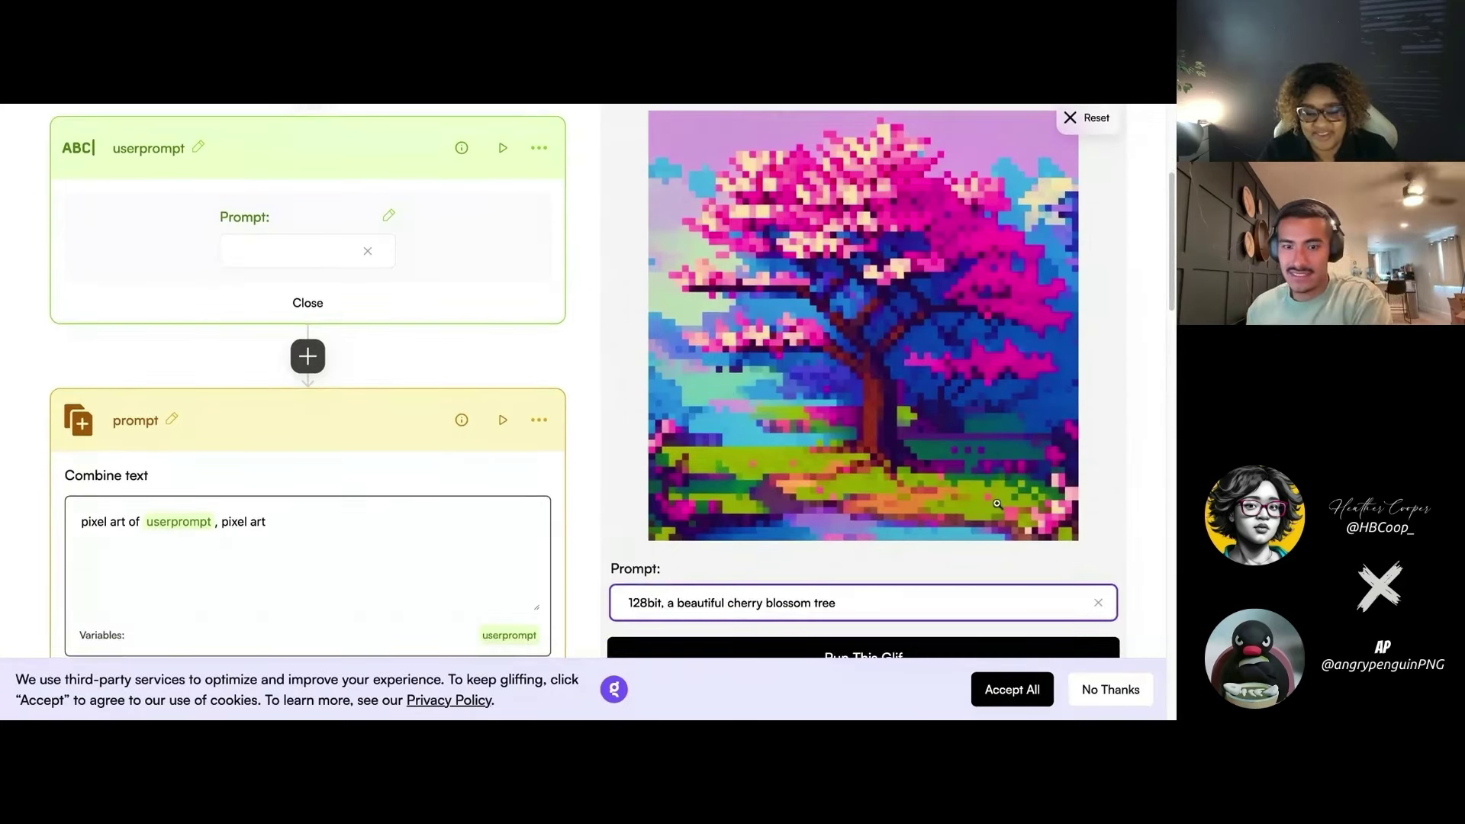
scroll(997, 504, down, 1)
key(Return)
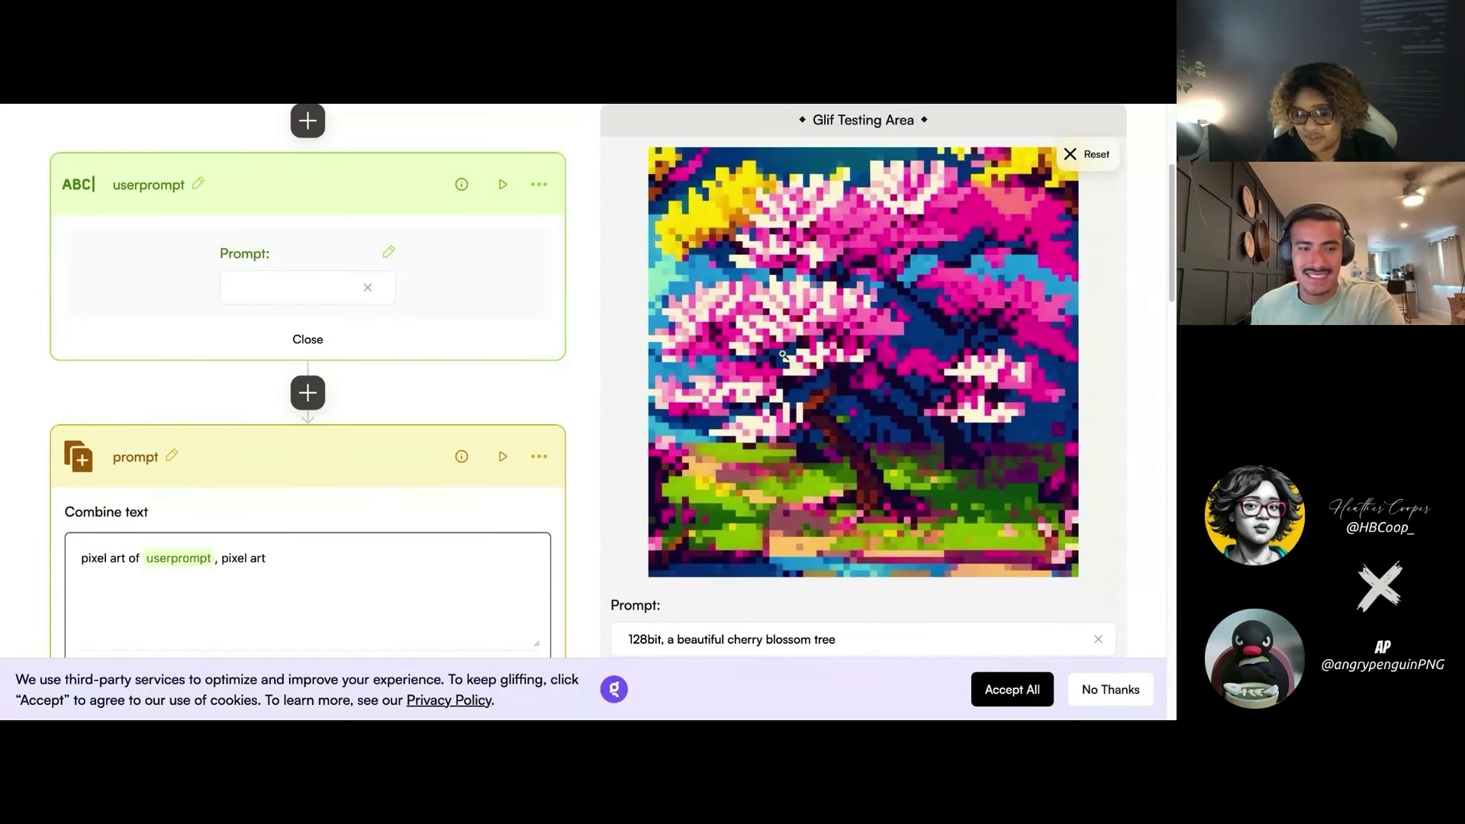
- Change the test prompt to "128bit, super mario" and run the glif, viewing the generated image
drag(861, 636, 670, 642)
text(super mario)
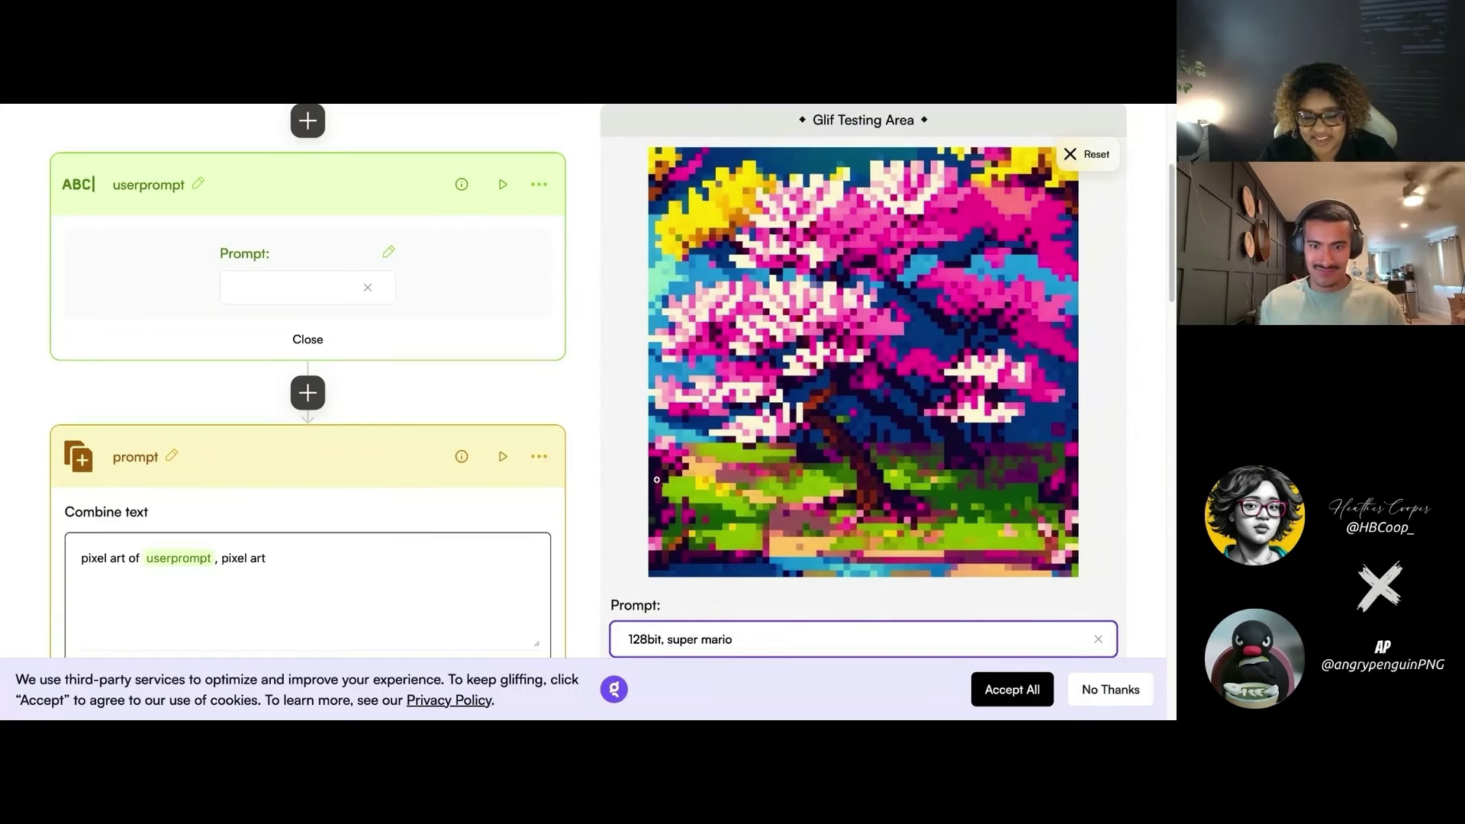
scroll(671, 488, down, 3)
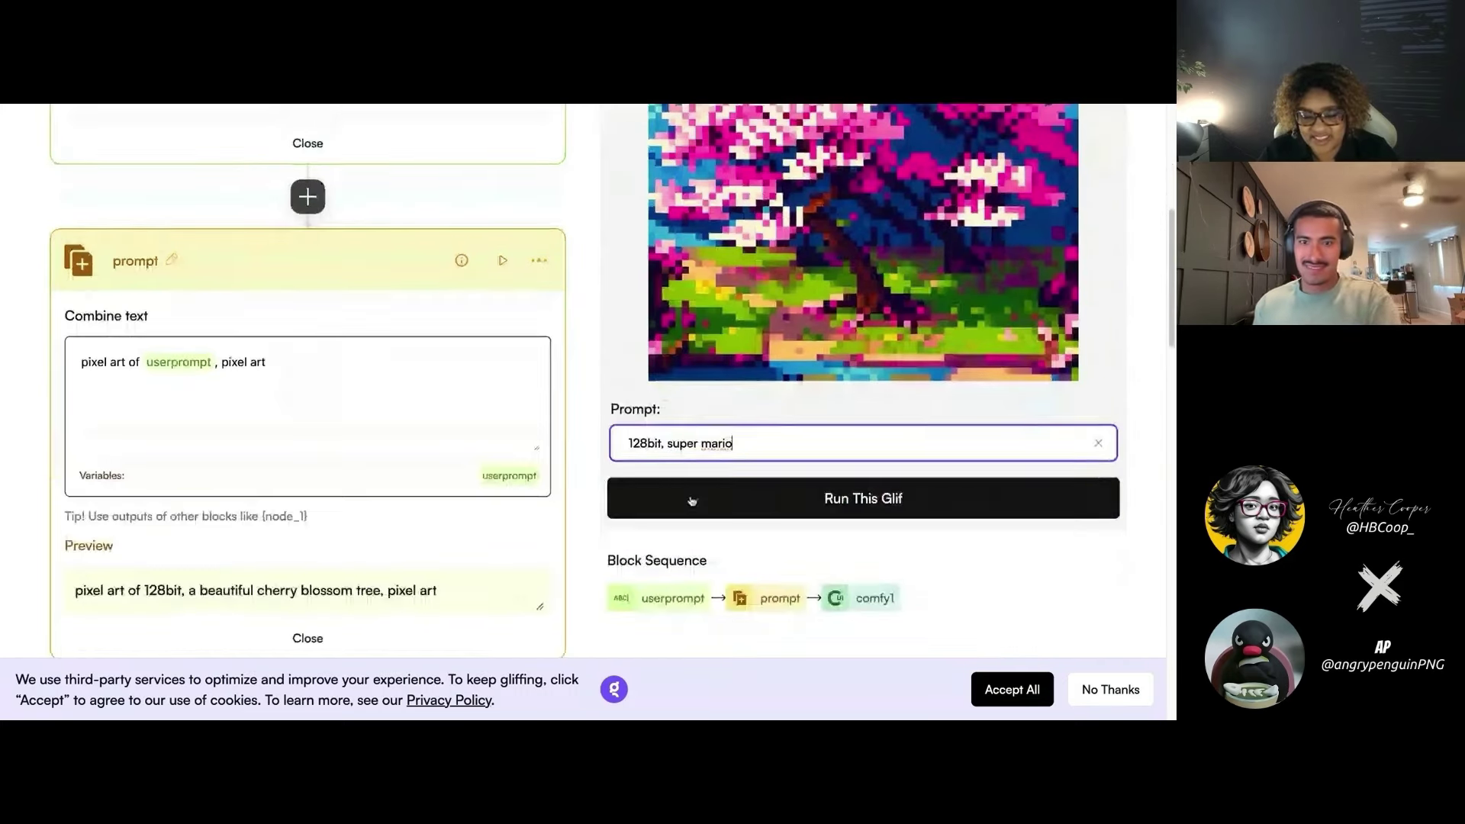
click(817, 507)
scroll(746, 531, up, 1)
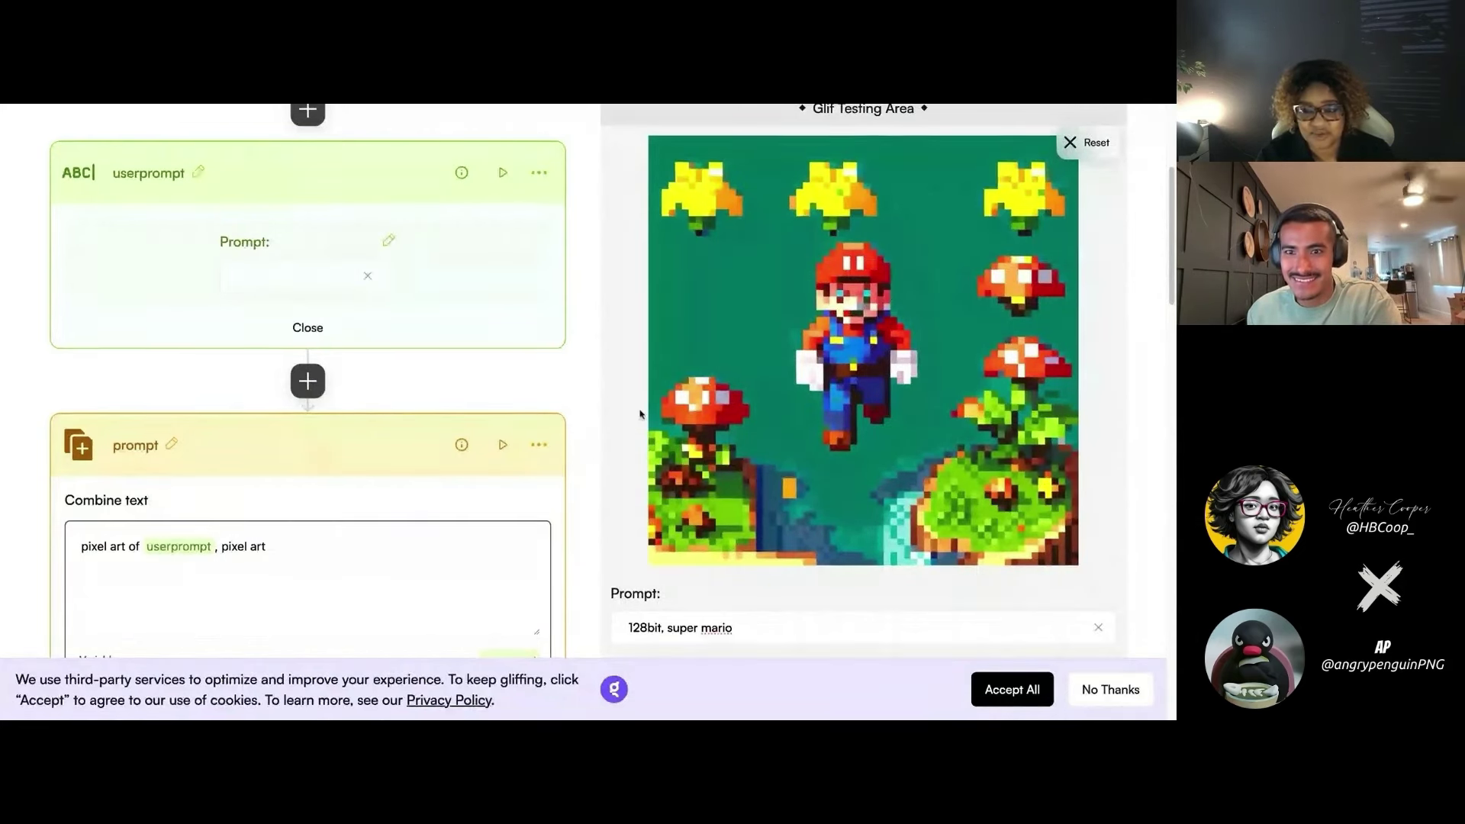
scroll(639, 413, up, 1)
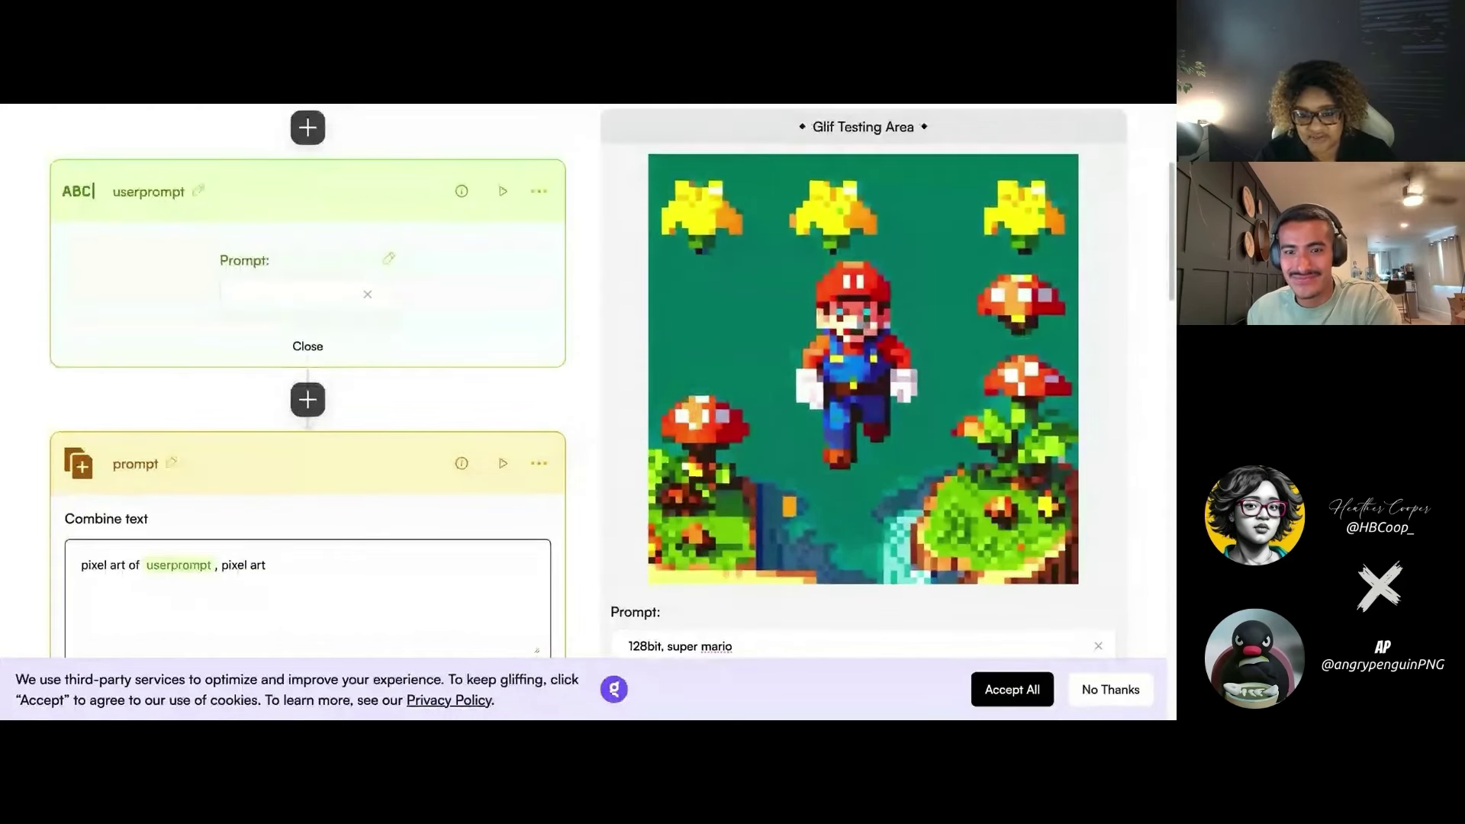
- Open the comfy1 block's workflow in the ComfyUI Editor and look over the nodes from Load Checkpoint to KSampler
scroll(592, 433, down, 10)
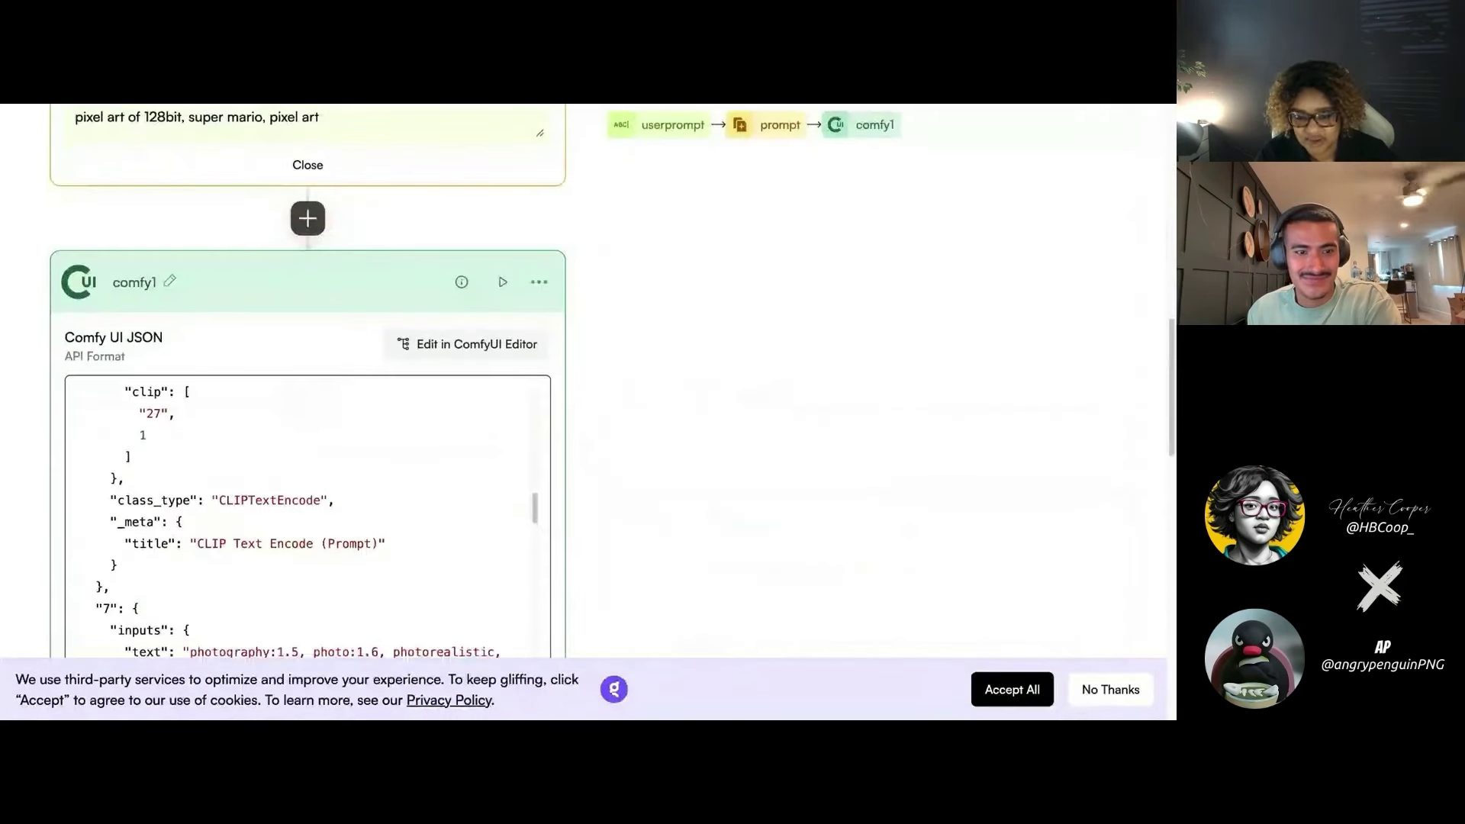
scroll(466, 257, down, 2)
click(467, 260)
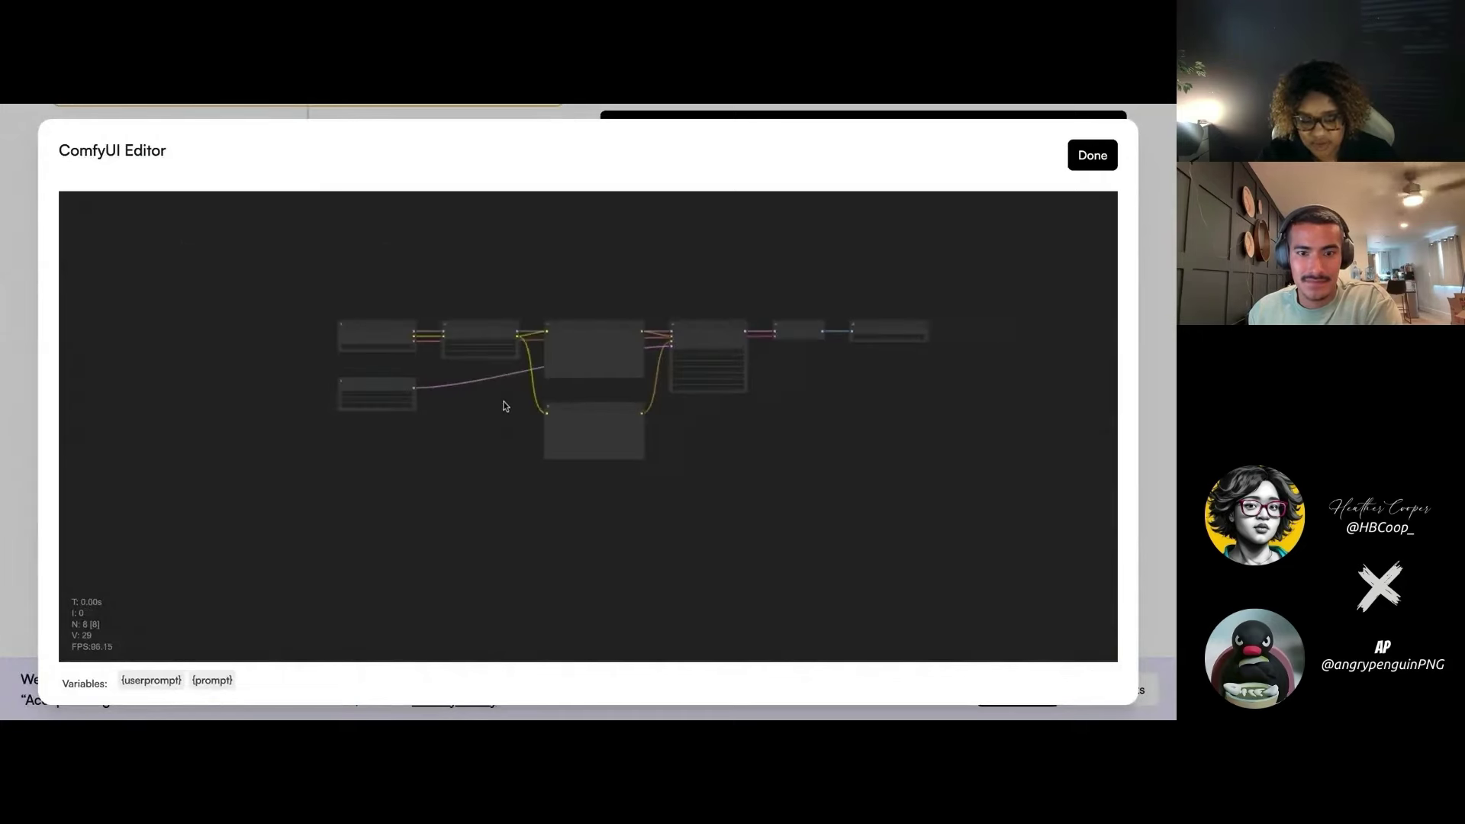
drag(470, 419, 585, 478)
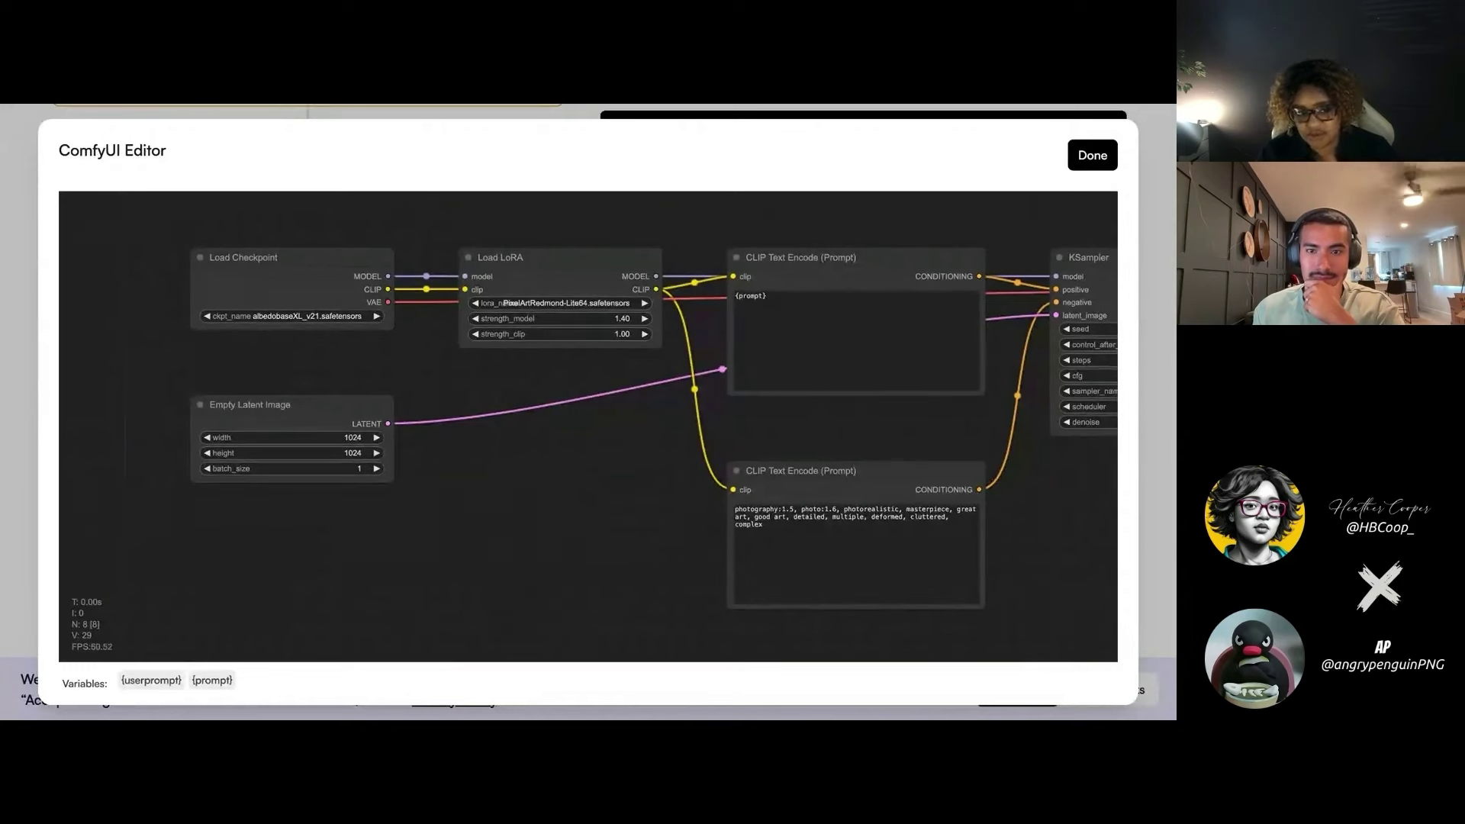
drag(582, 477, 510, 493)
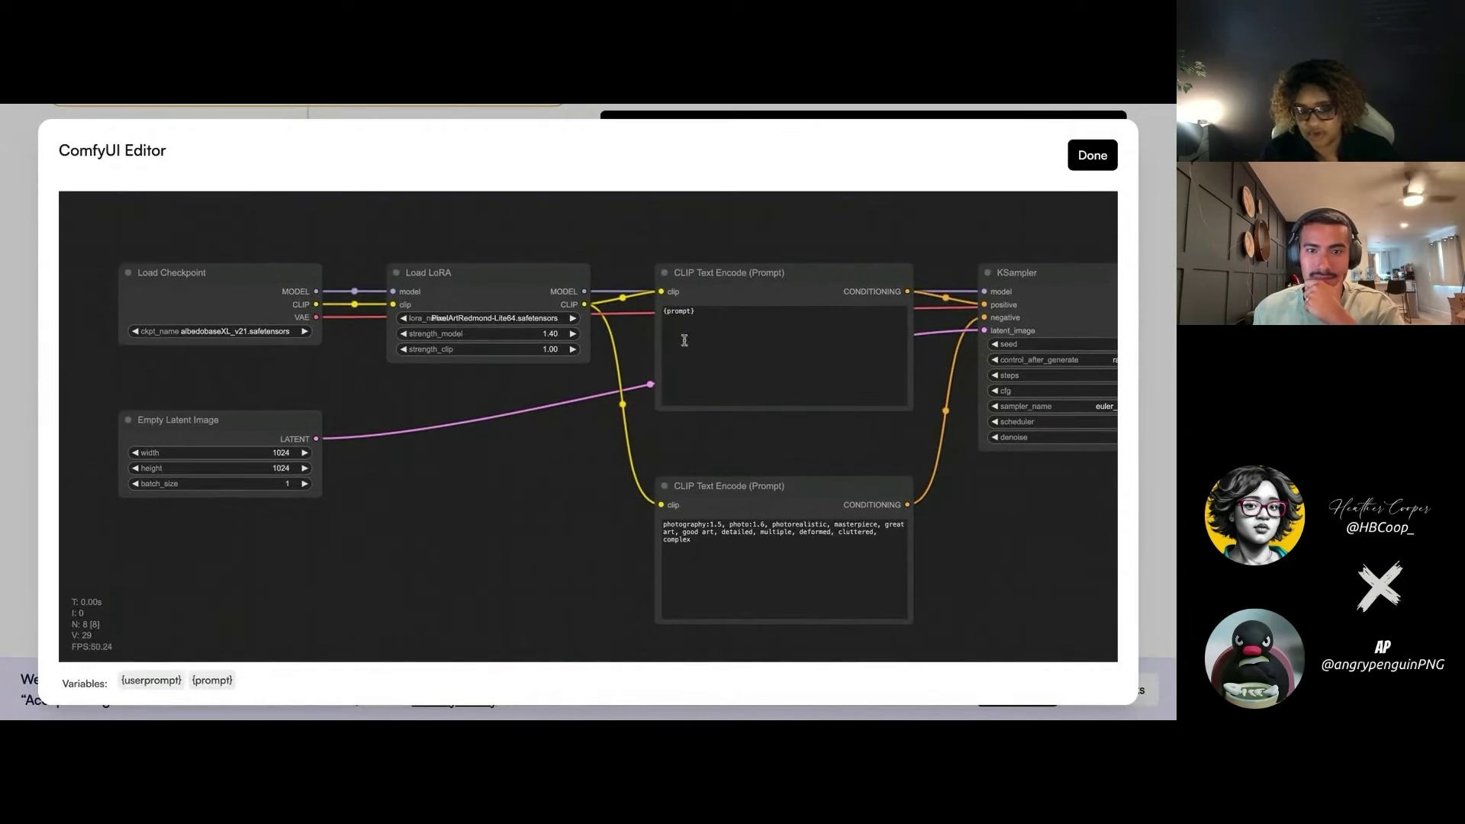
- Examine the {prompt} variable in the upper CLIP Text Encode node, close the editor and compare it with the prompt block's combine text
scroll(588, 464, up, 5)
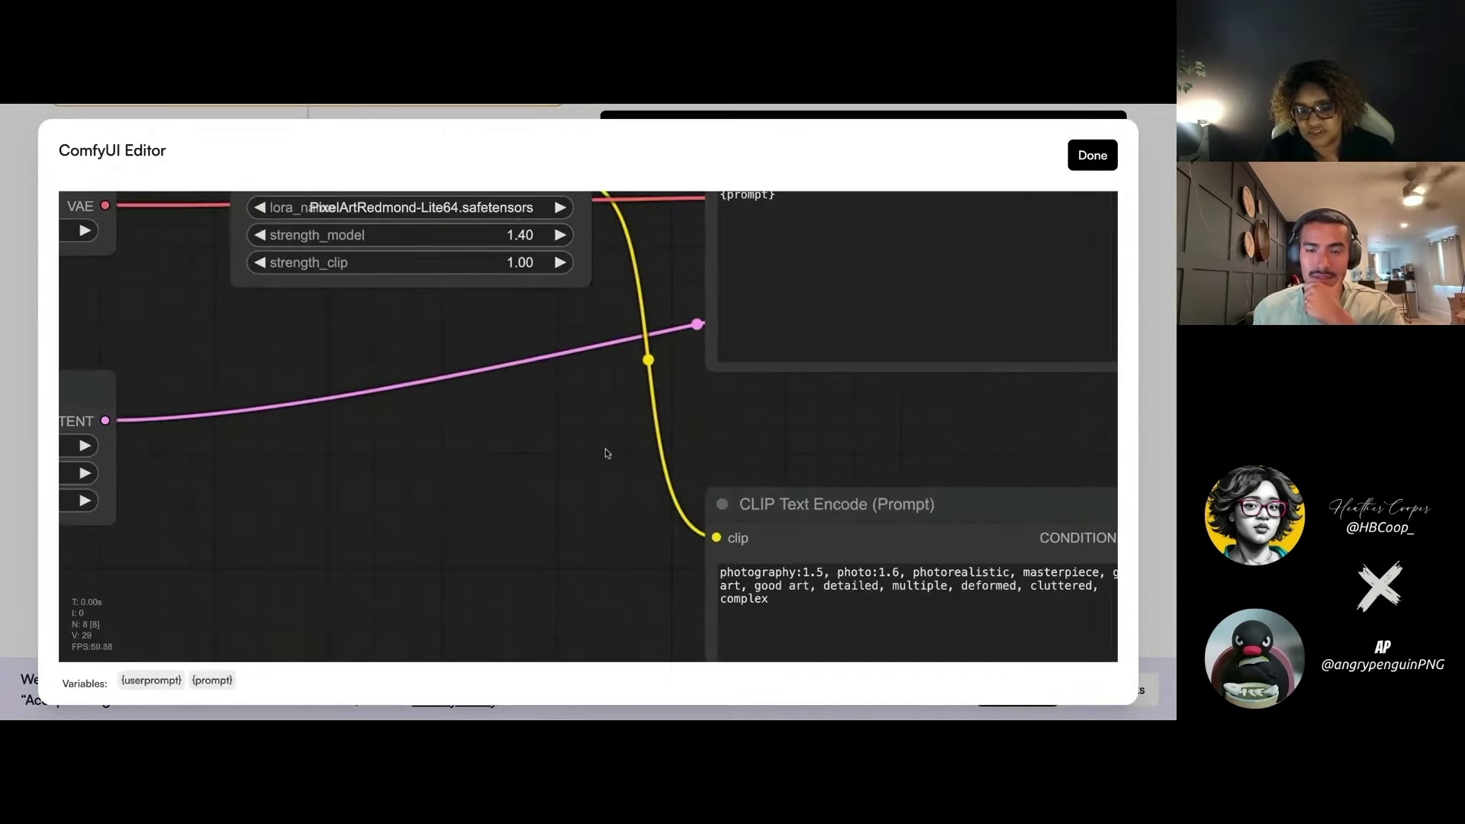
drag(606, 455, 492, 551)
click(672, 303)
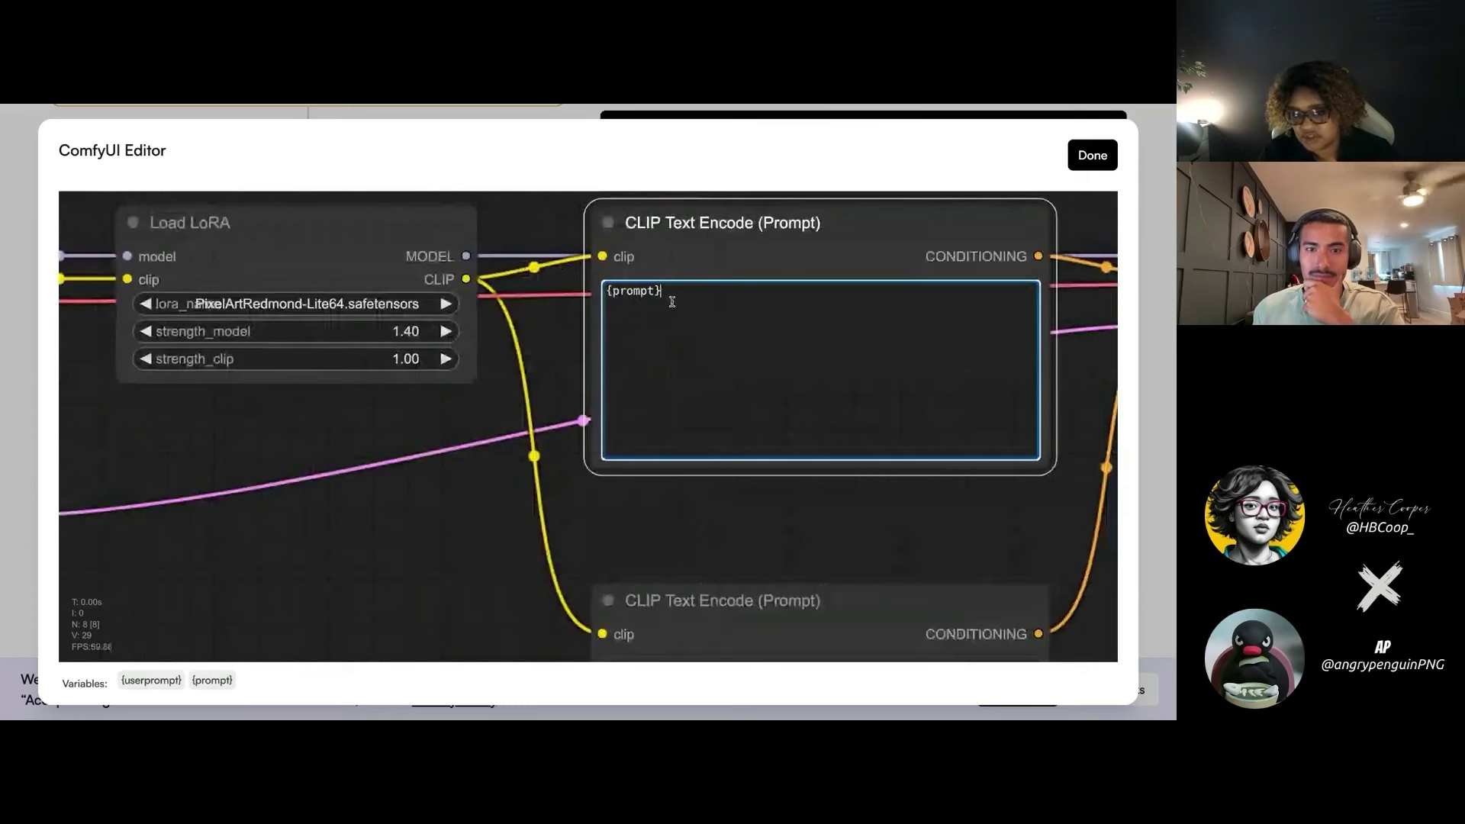
scroll(552, 400, up, 3)
drag(519, 288, 399, 482)
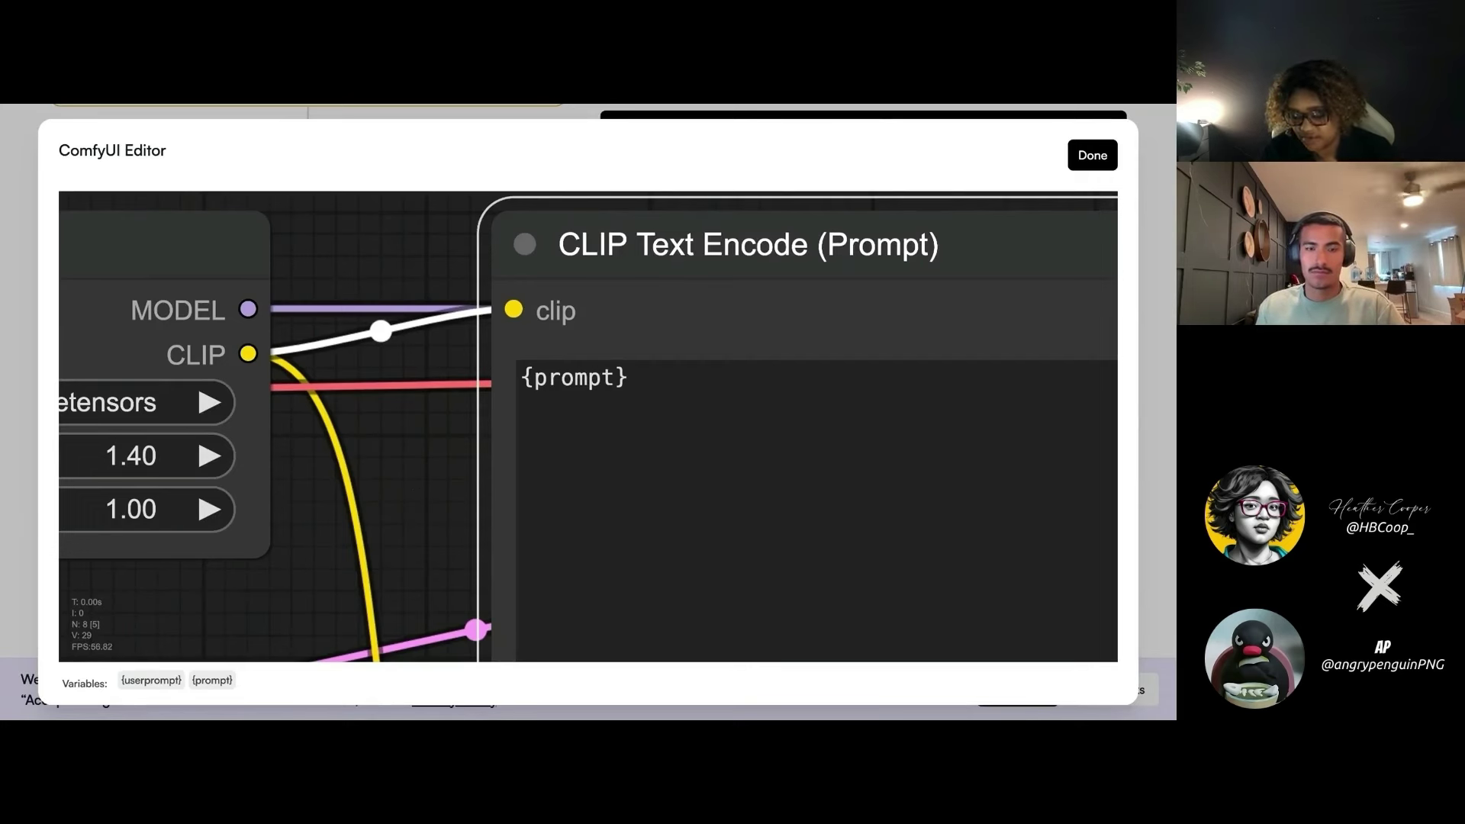
drag(413, 480, 389, 496)
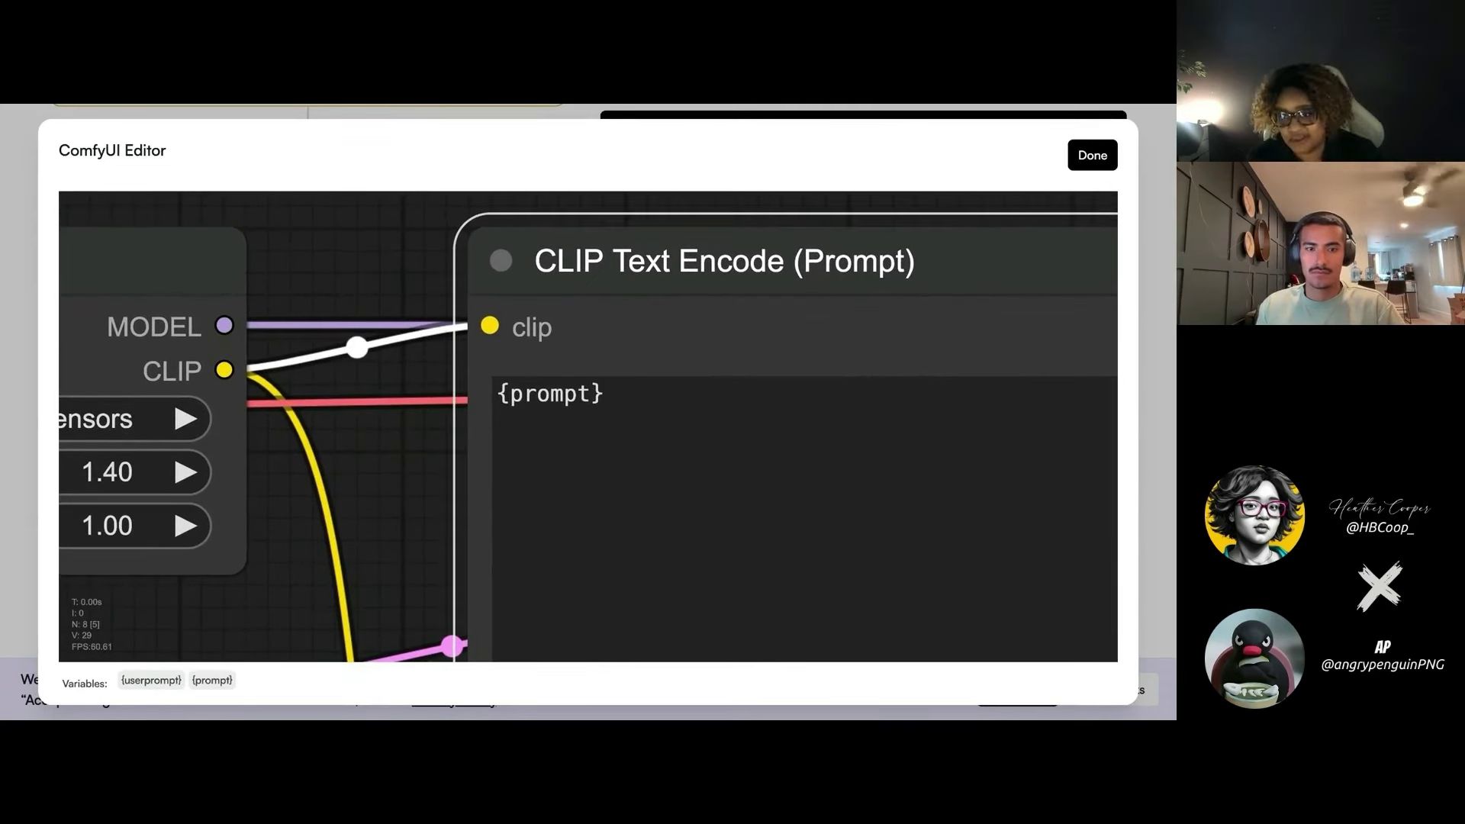
click(658, 414)
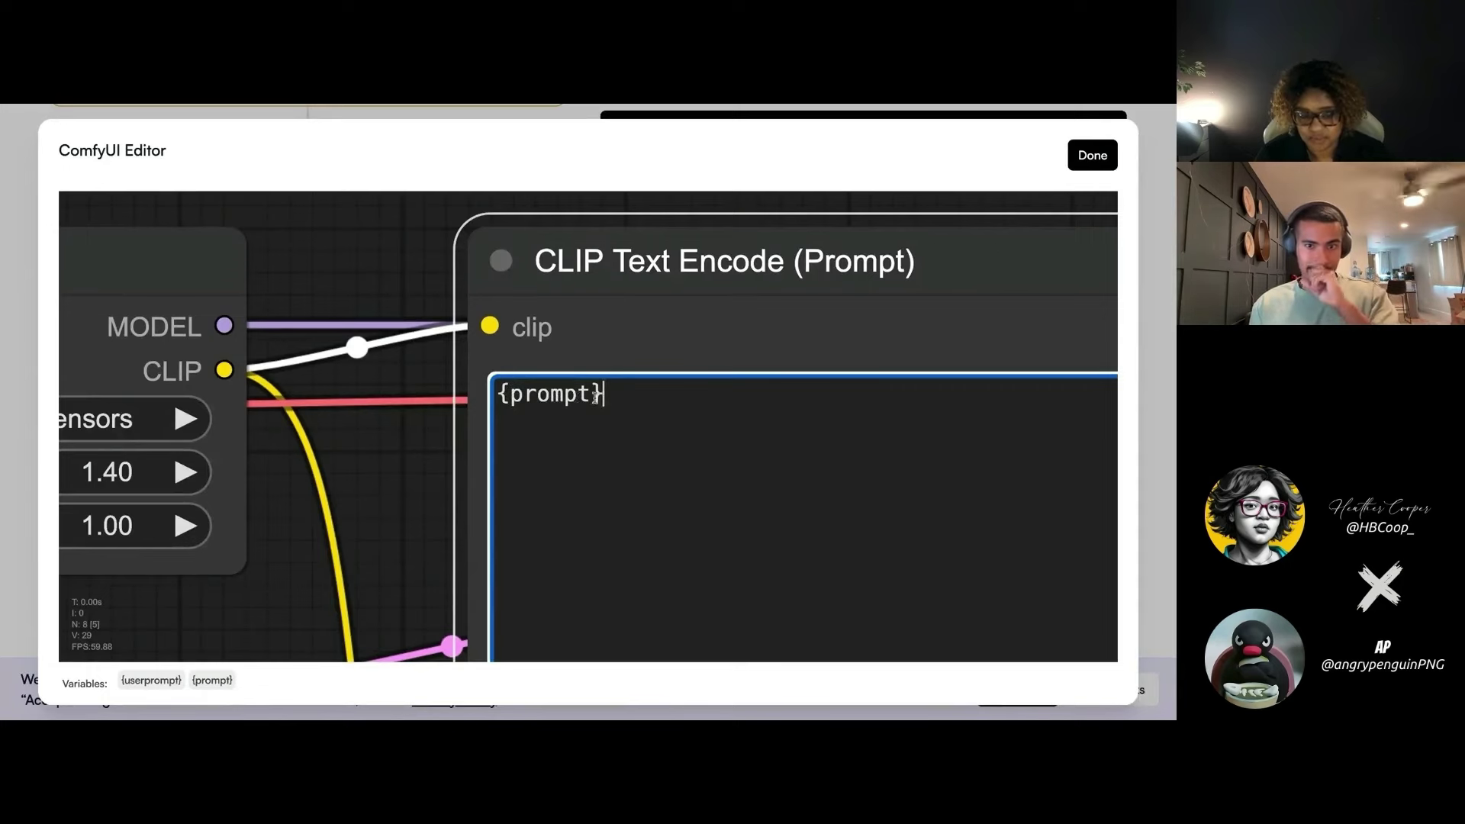
click(1092, 156)
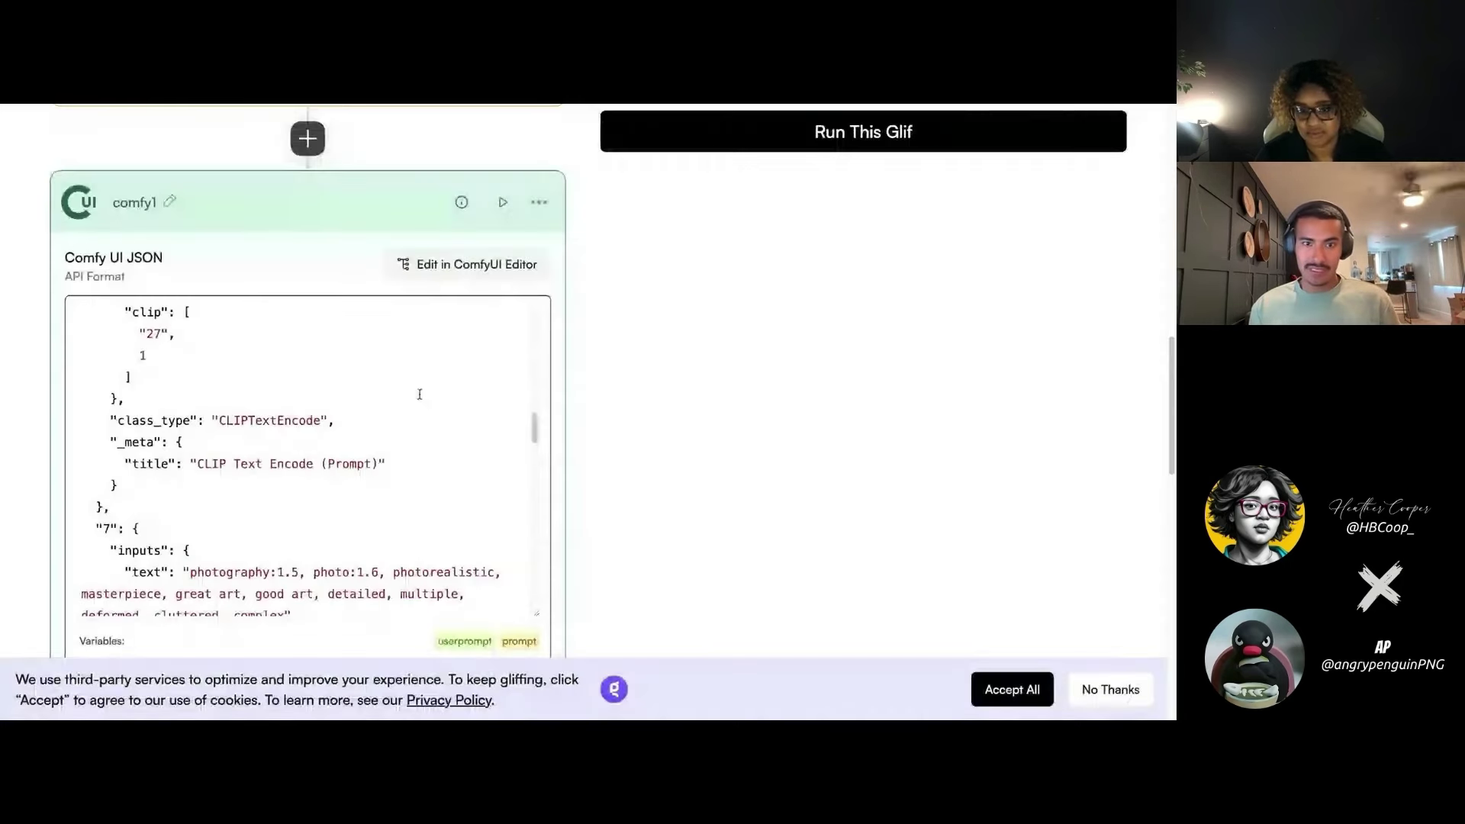
scroll(74, 374, up, 2)
scroll(74, 374, up, 5)
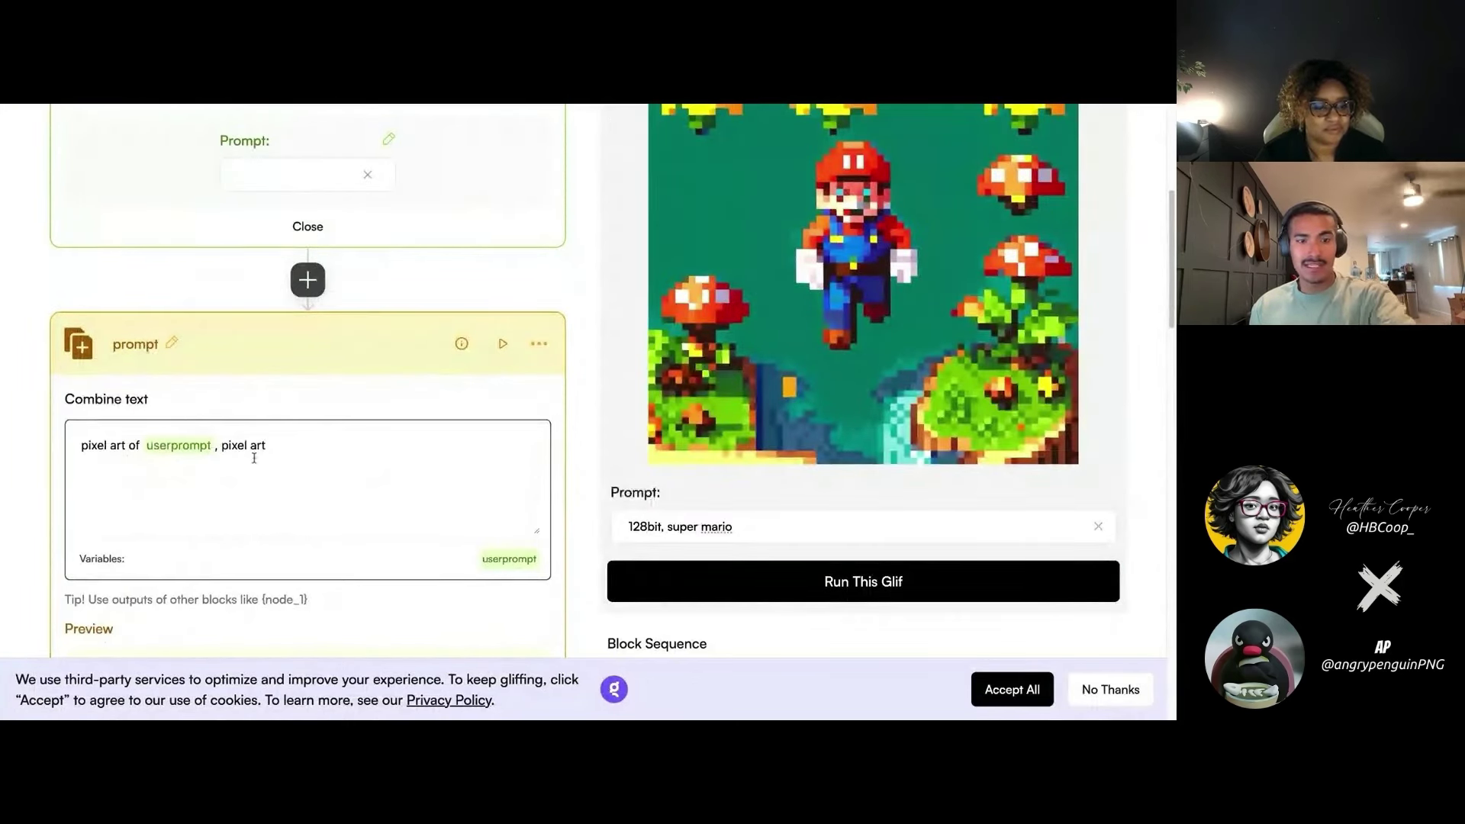
- Enter "a dog" as the prompt in the userprompt text input block
scroll(202, 446, up, 1)
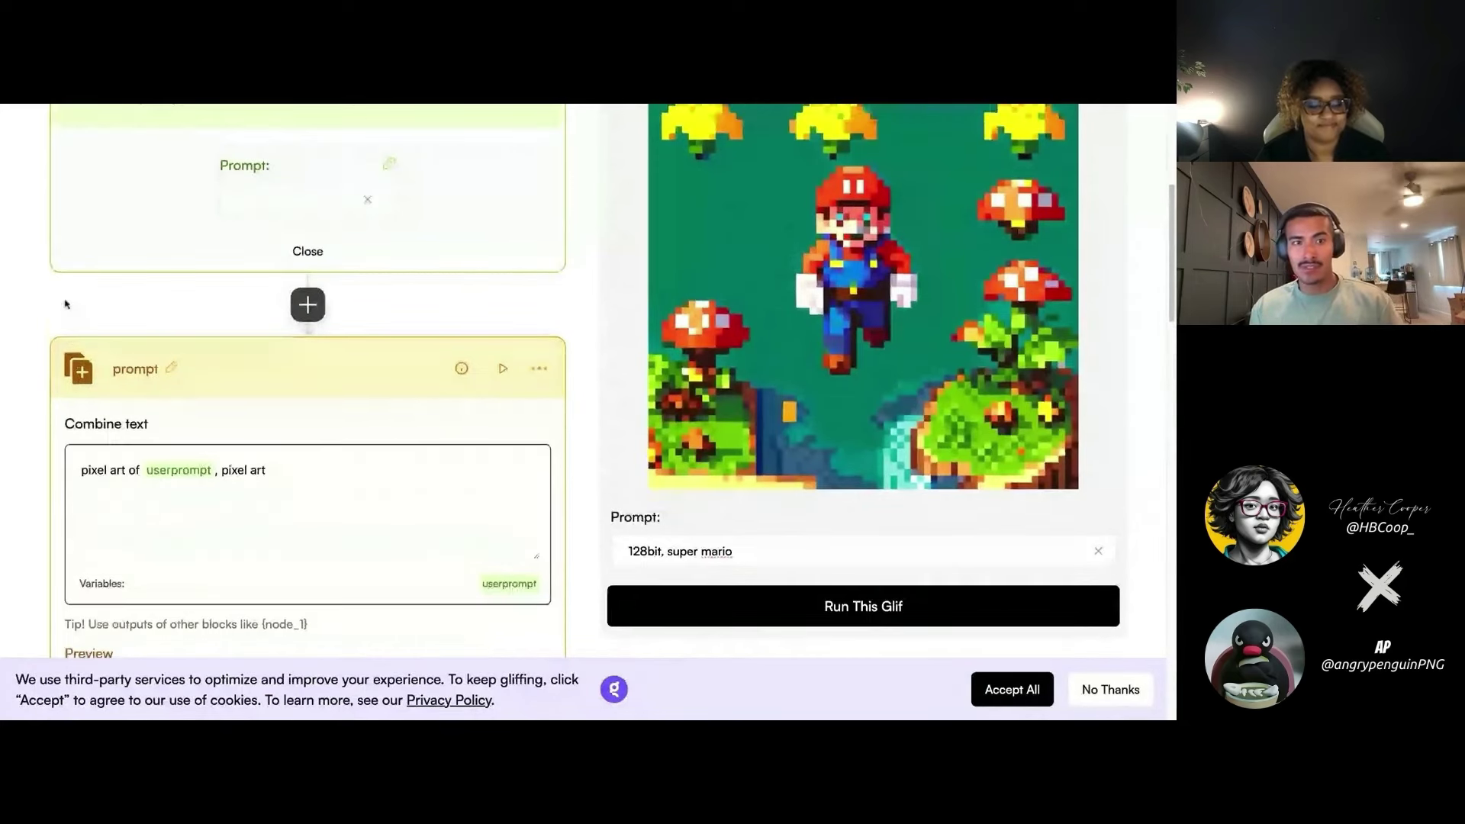
click(259, 222)
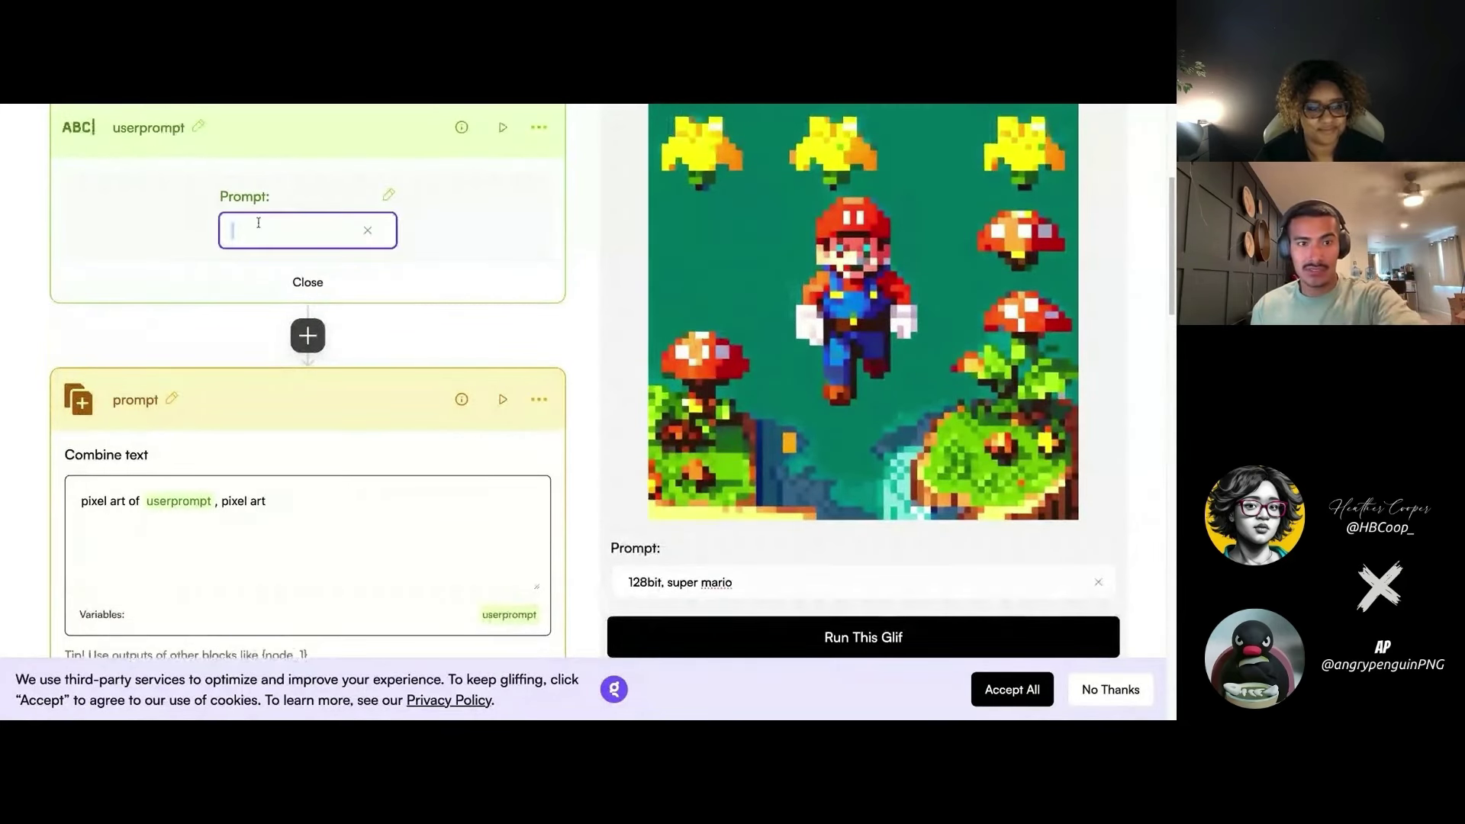
text(a dog)
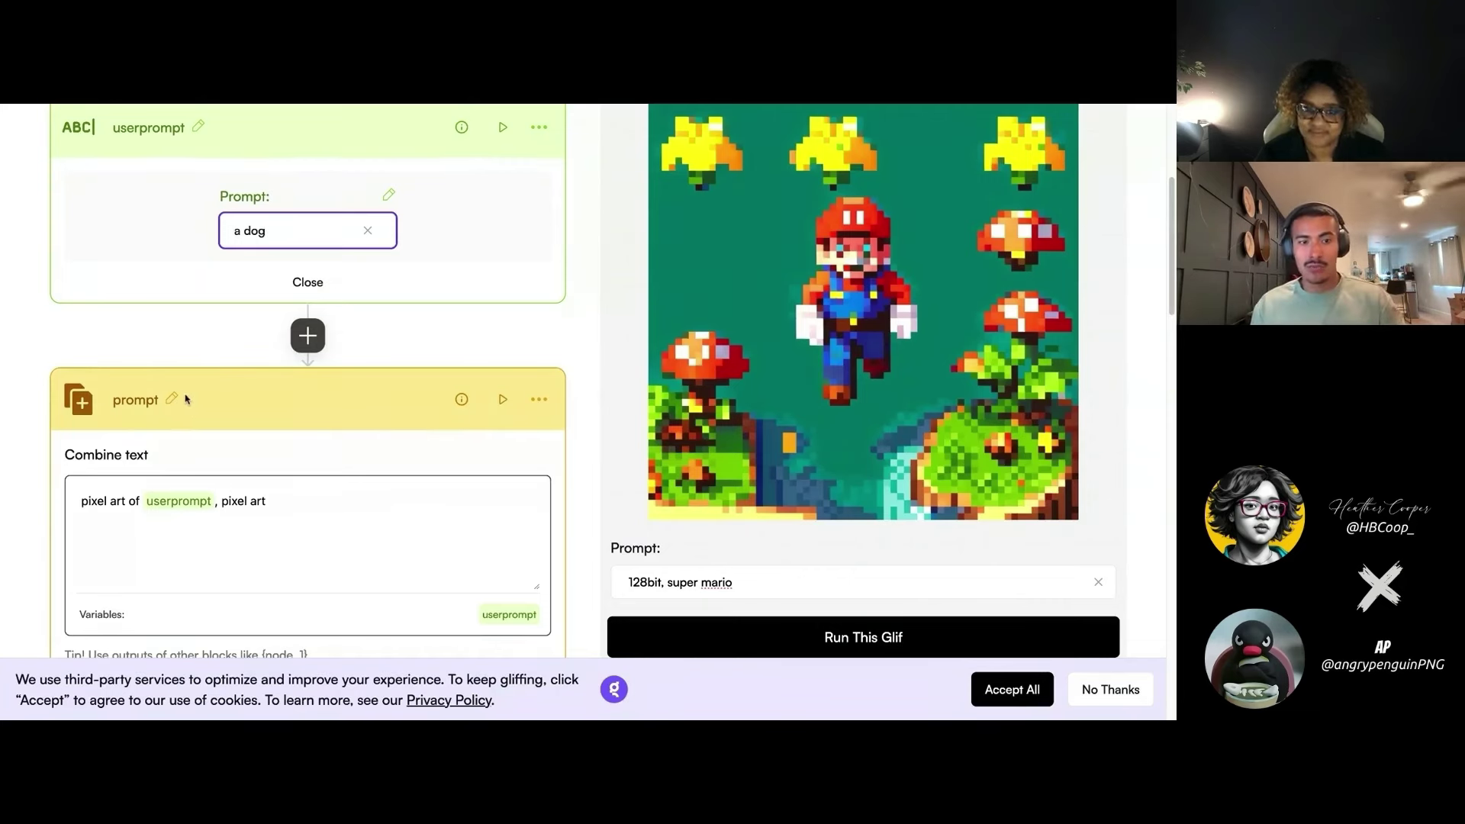
- Look over the prompt block's preview and the comfy1 block's JSON and variables, then return to the start of the glif
scroll(185, 432, down, 8)
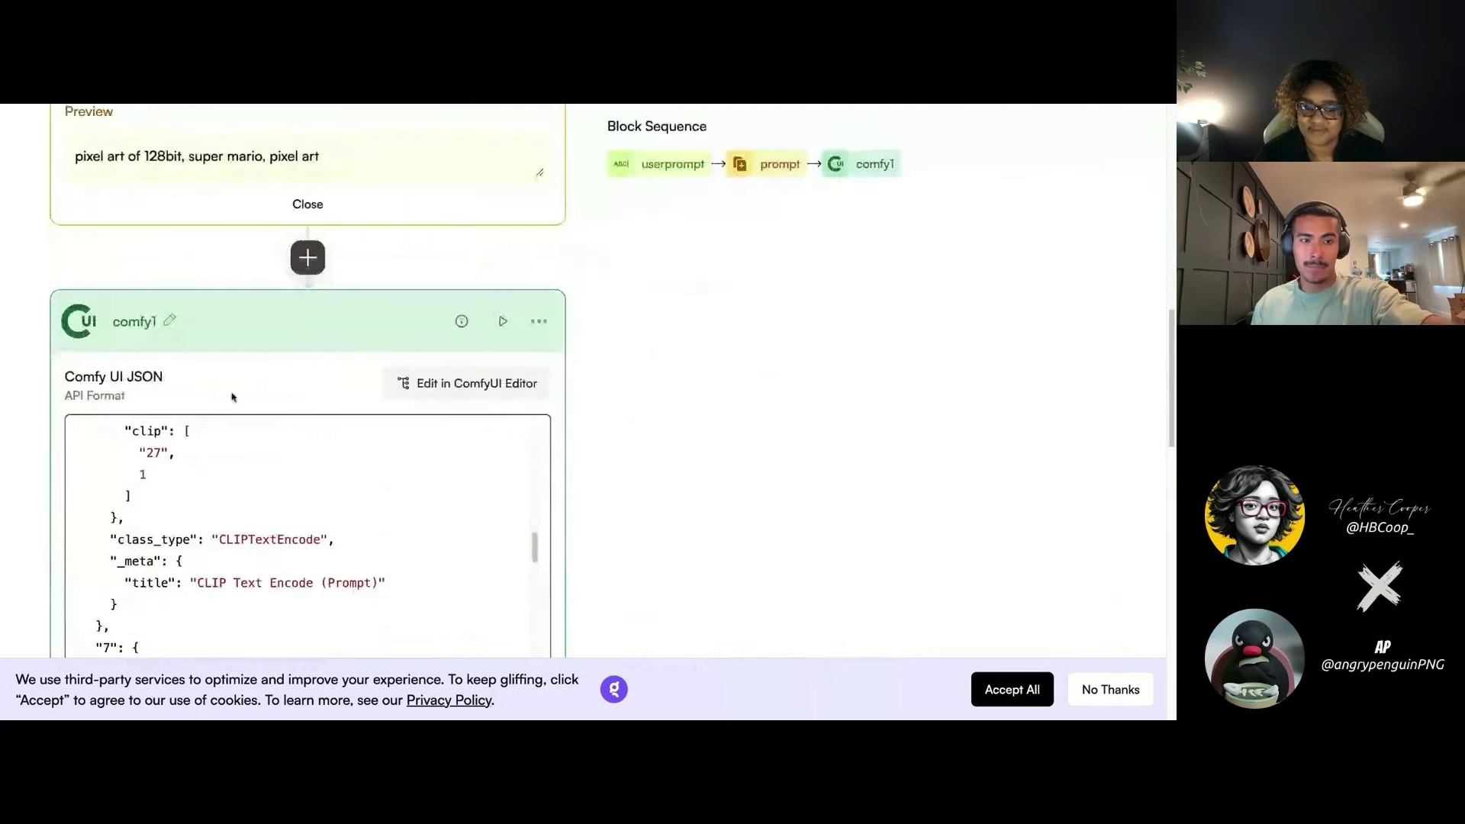
scroll(233, 396, down, 3)
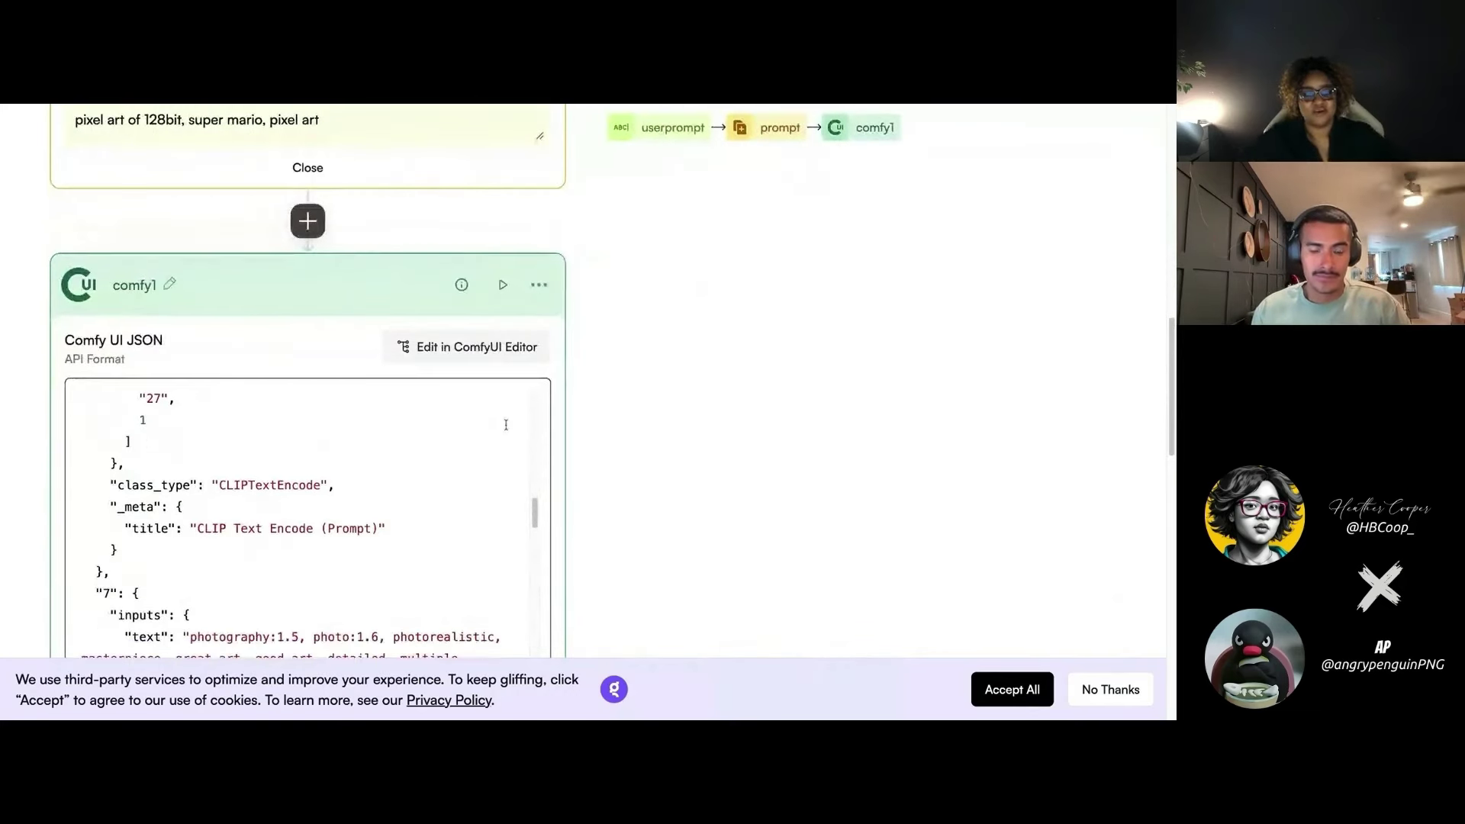
scroll(616, 444, down, 2)
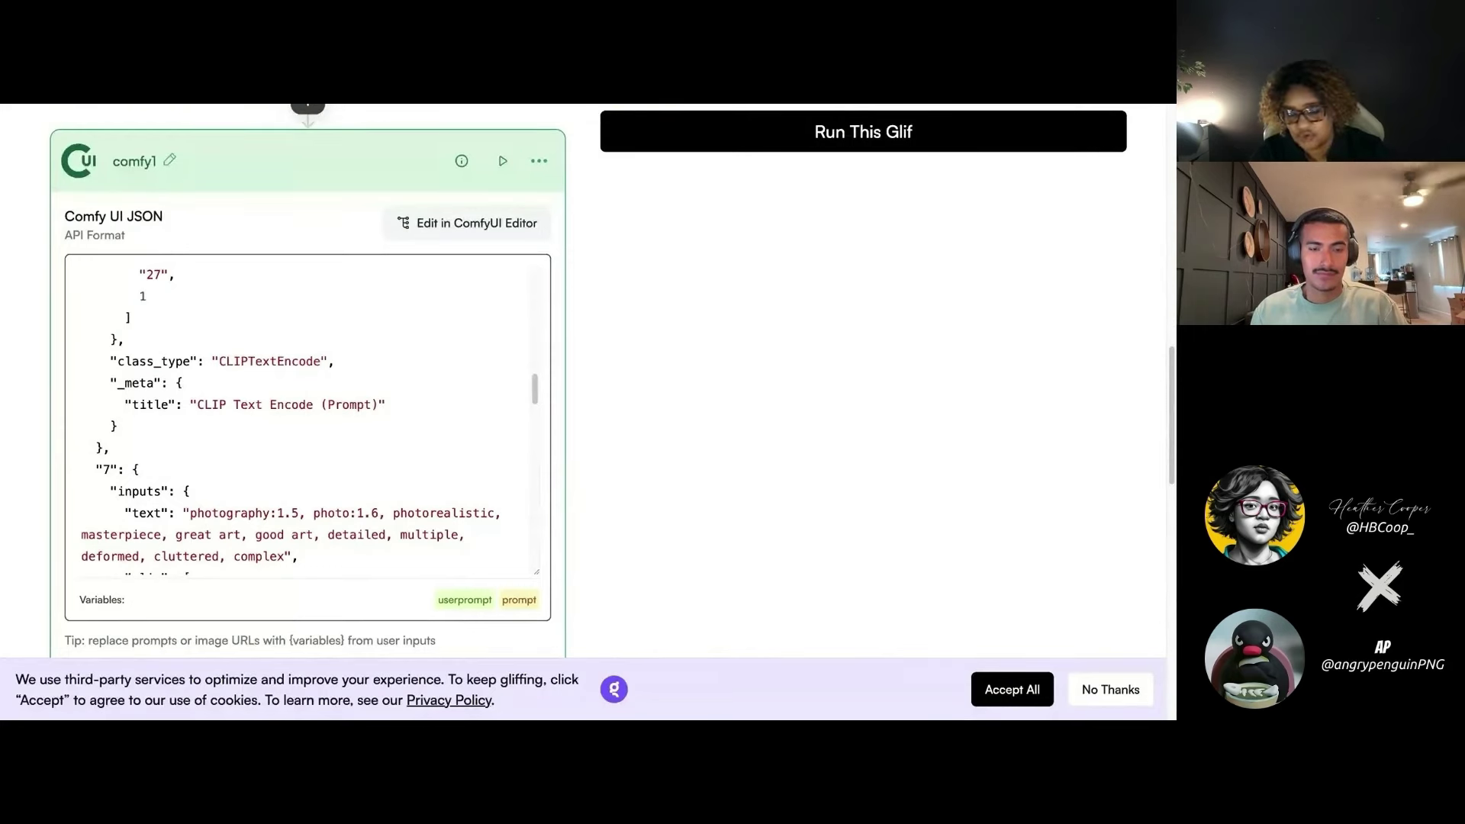
scroll(308, 381, down, 1)
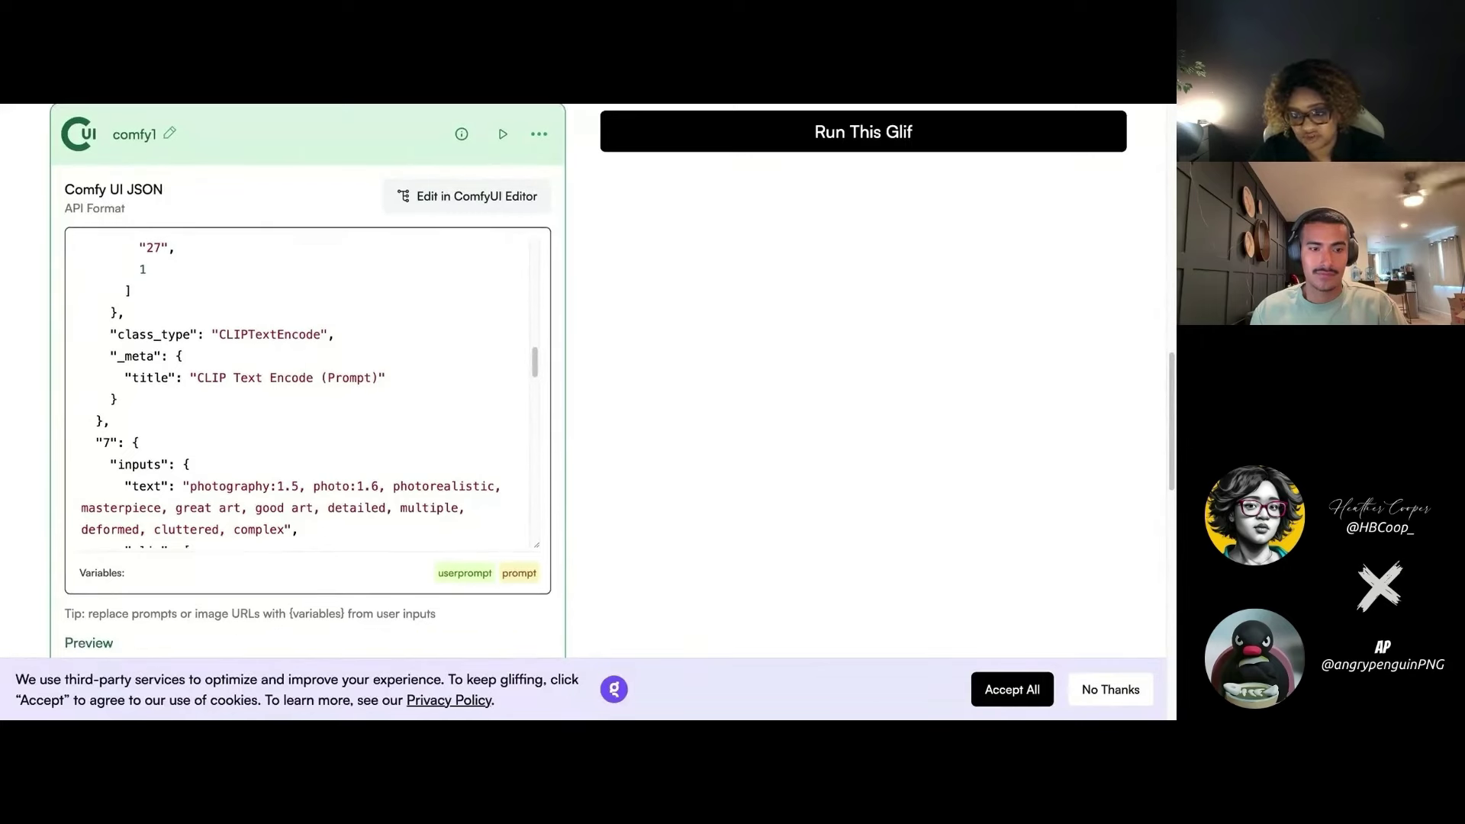
scroll(307, 381, up, 2)
scroll(308, 382, up, 2)
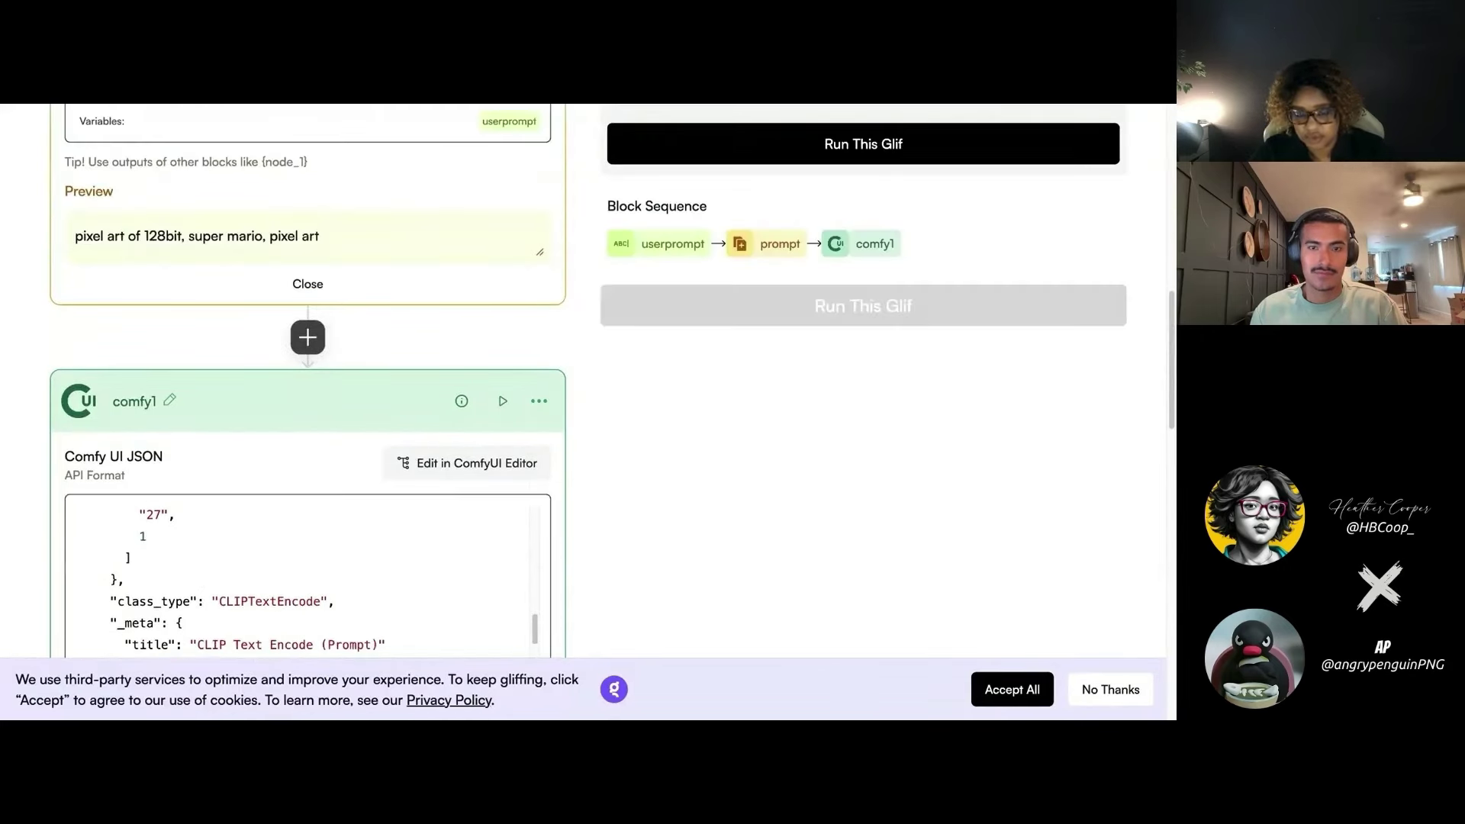
scroll(307, 382, up, 6)
scroll(576, 434, up, 4)
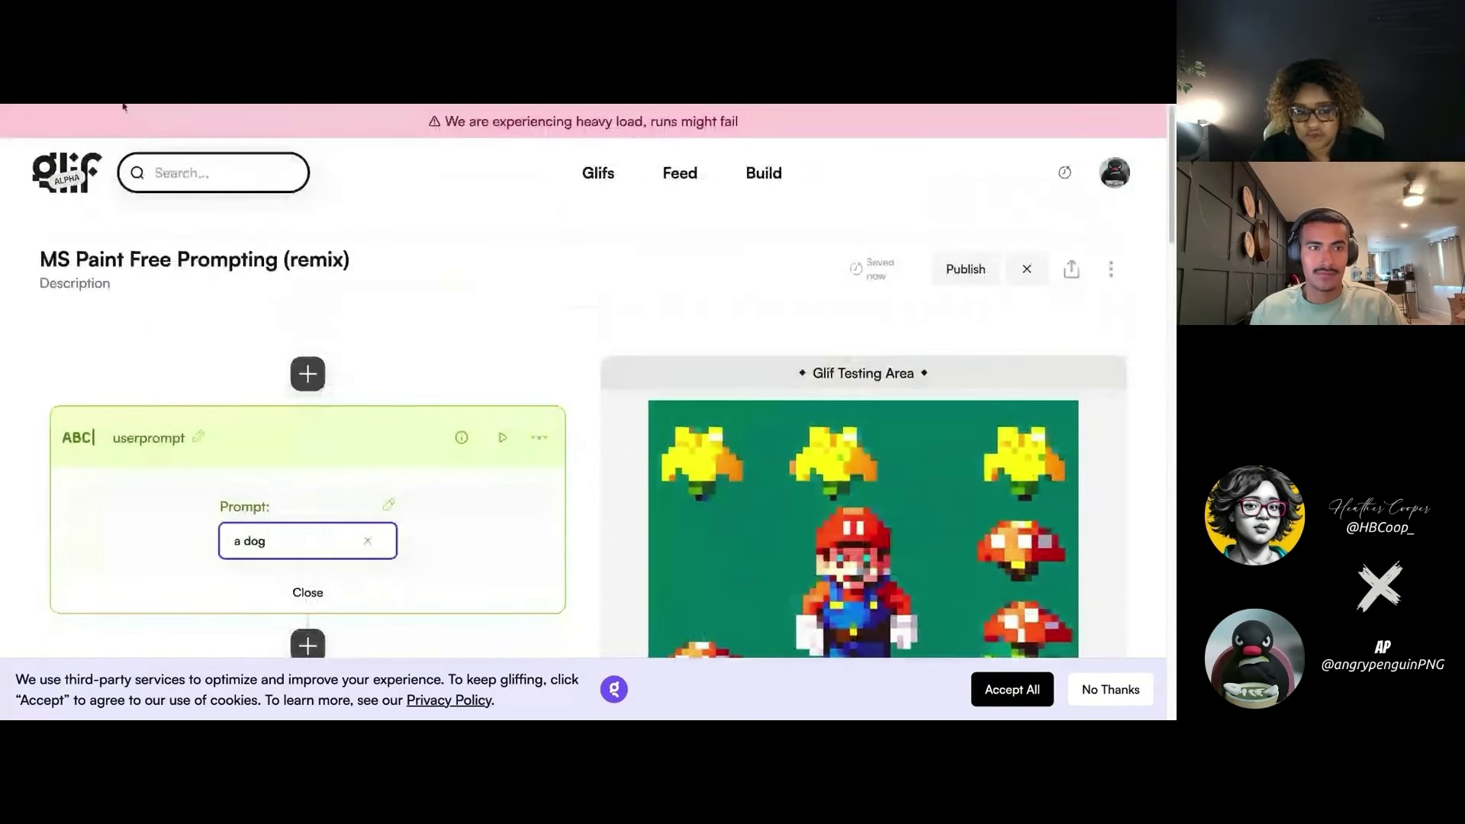
- Return to the original MS Paint Free Prompting glif and run it with the prompt "a beautiful cherry blossom tree"
click(122, 104)
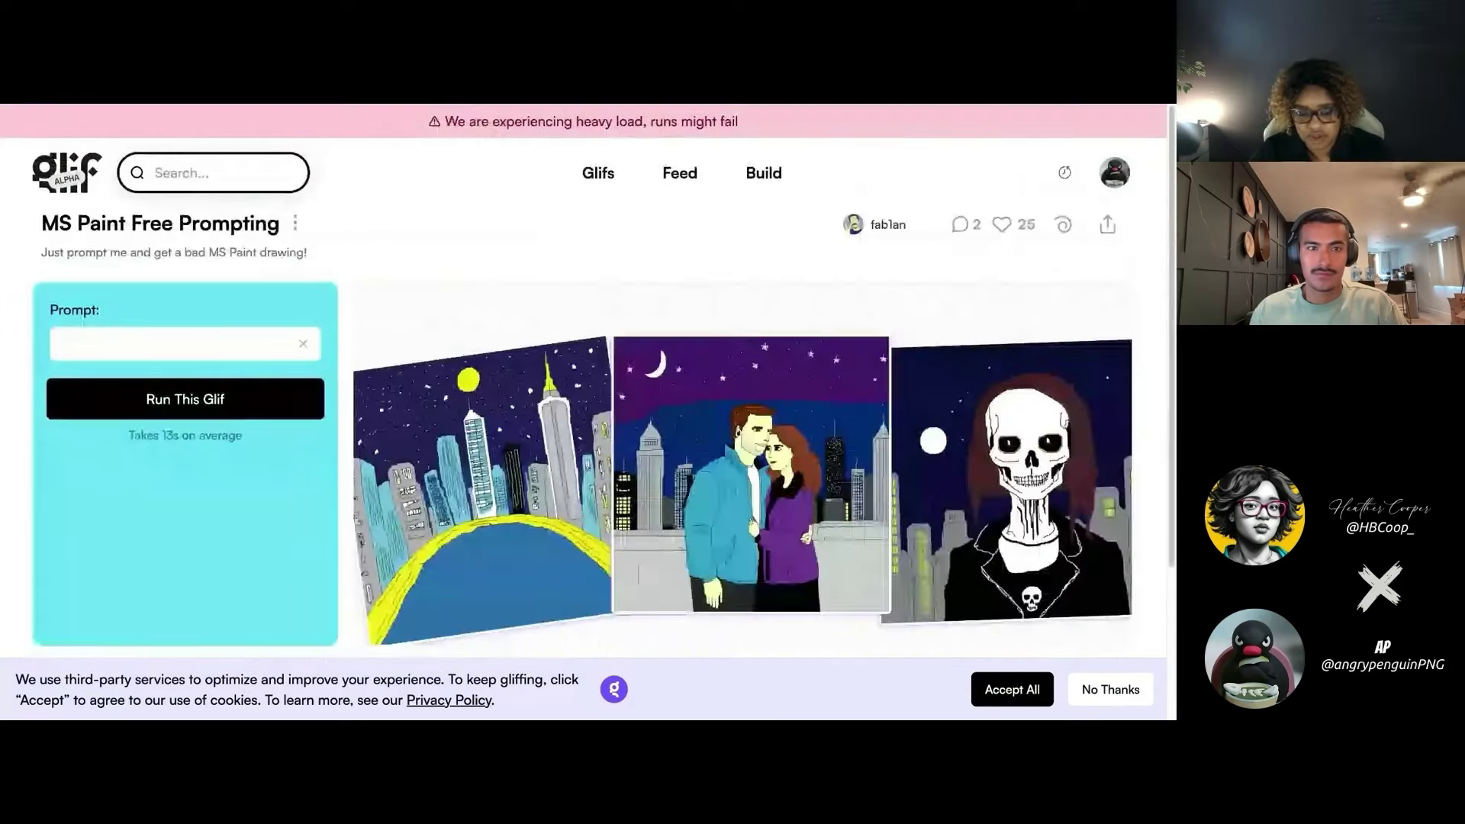
click(230, 332)
text(a beautiful cherr)
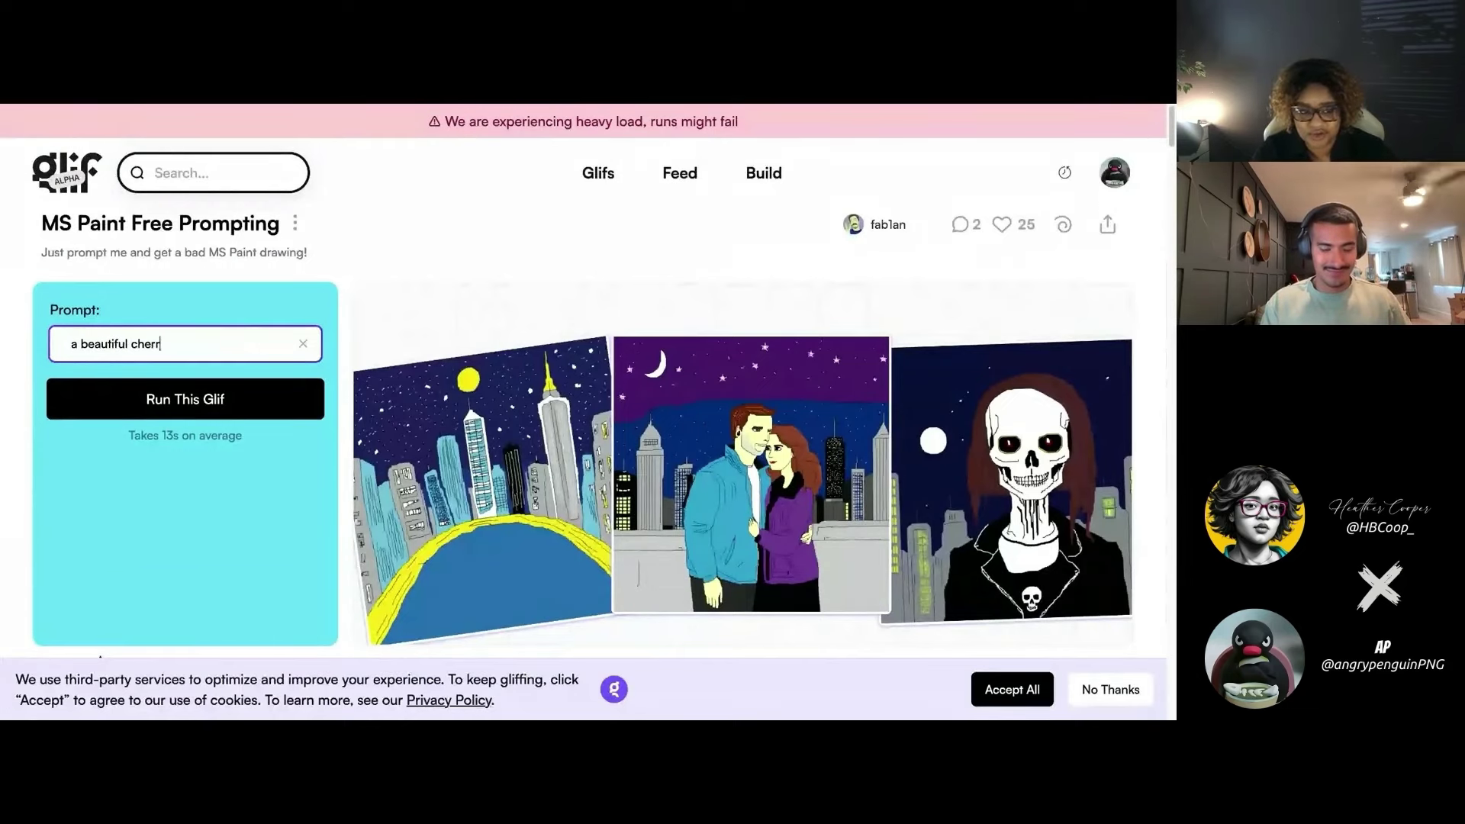
text(y blossom tree)
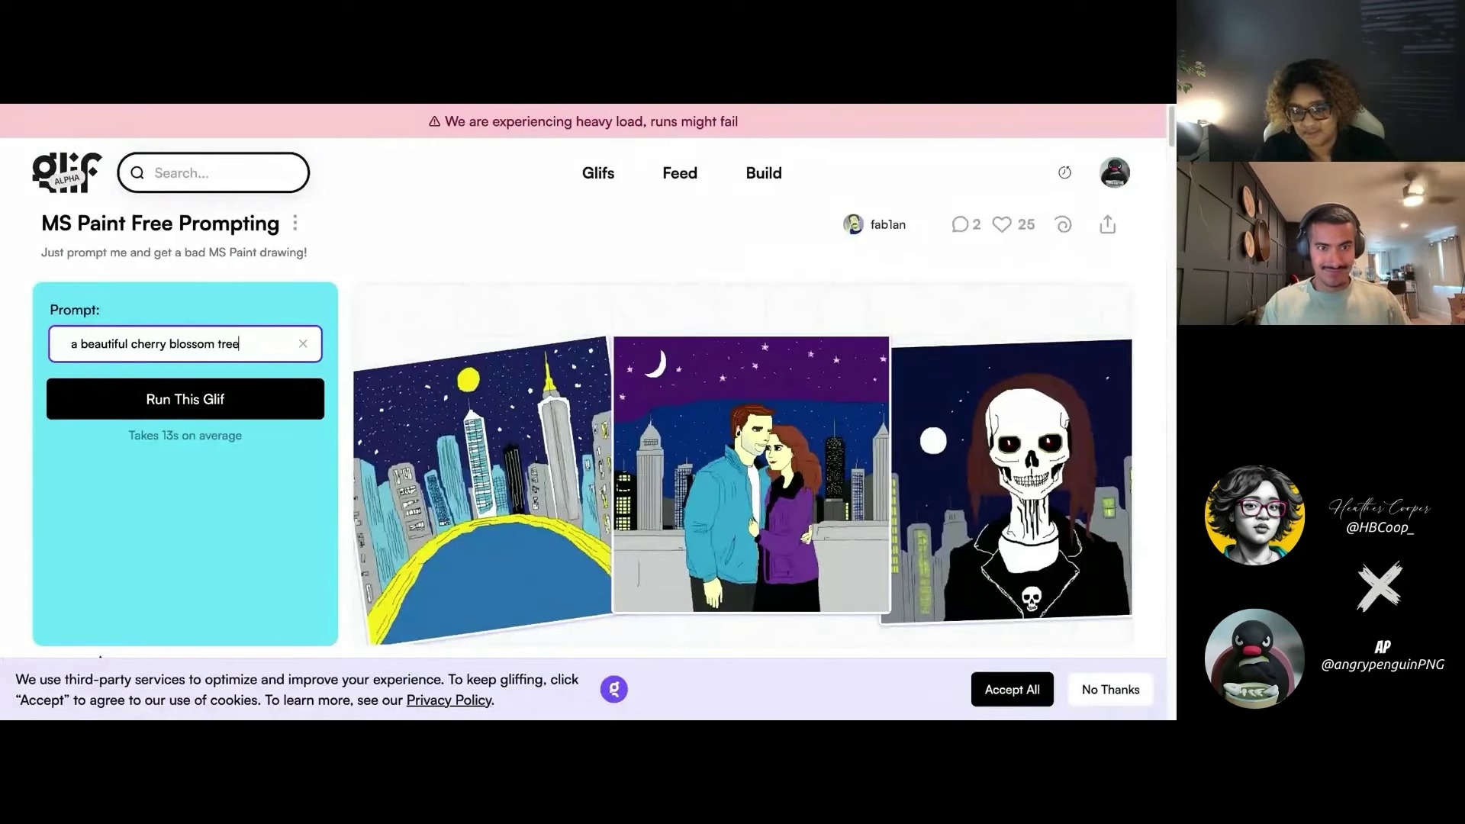
key(Return)
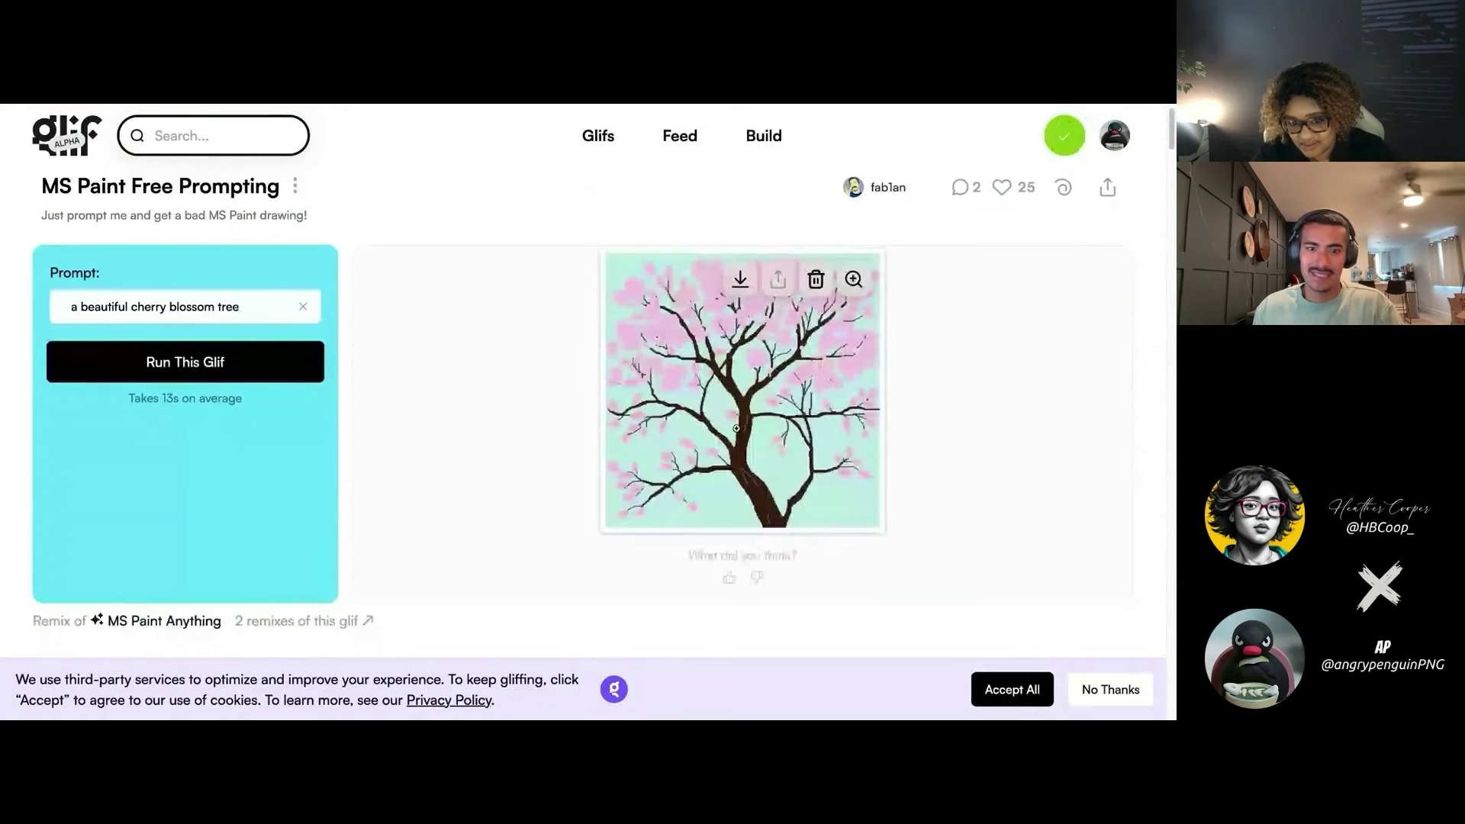
- View the generated cherry blossom image enlarged, close it and go to the Glifs overview page
click(736, 427)
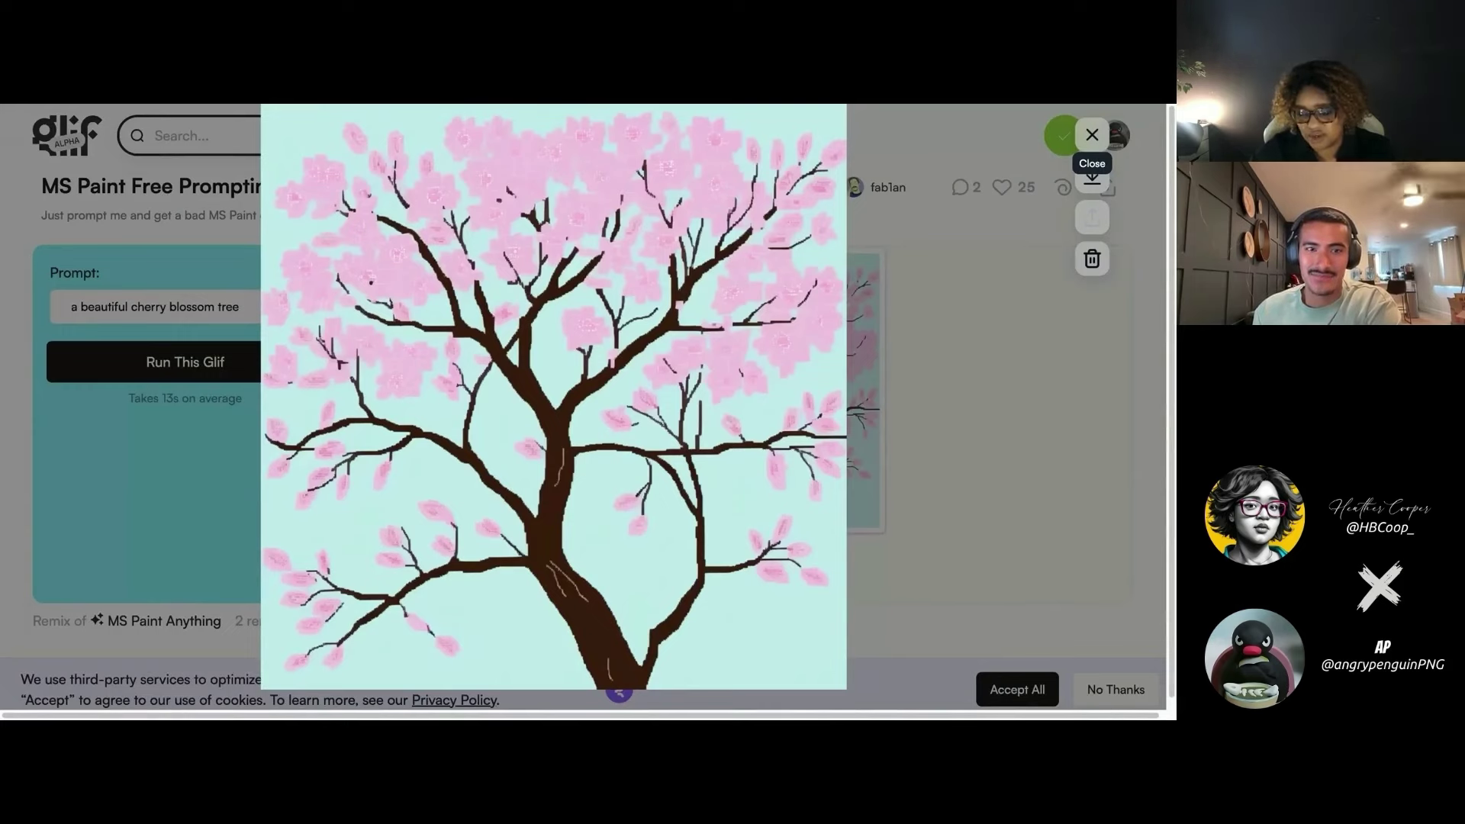
click(1091, 136)
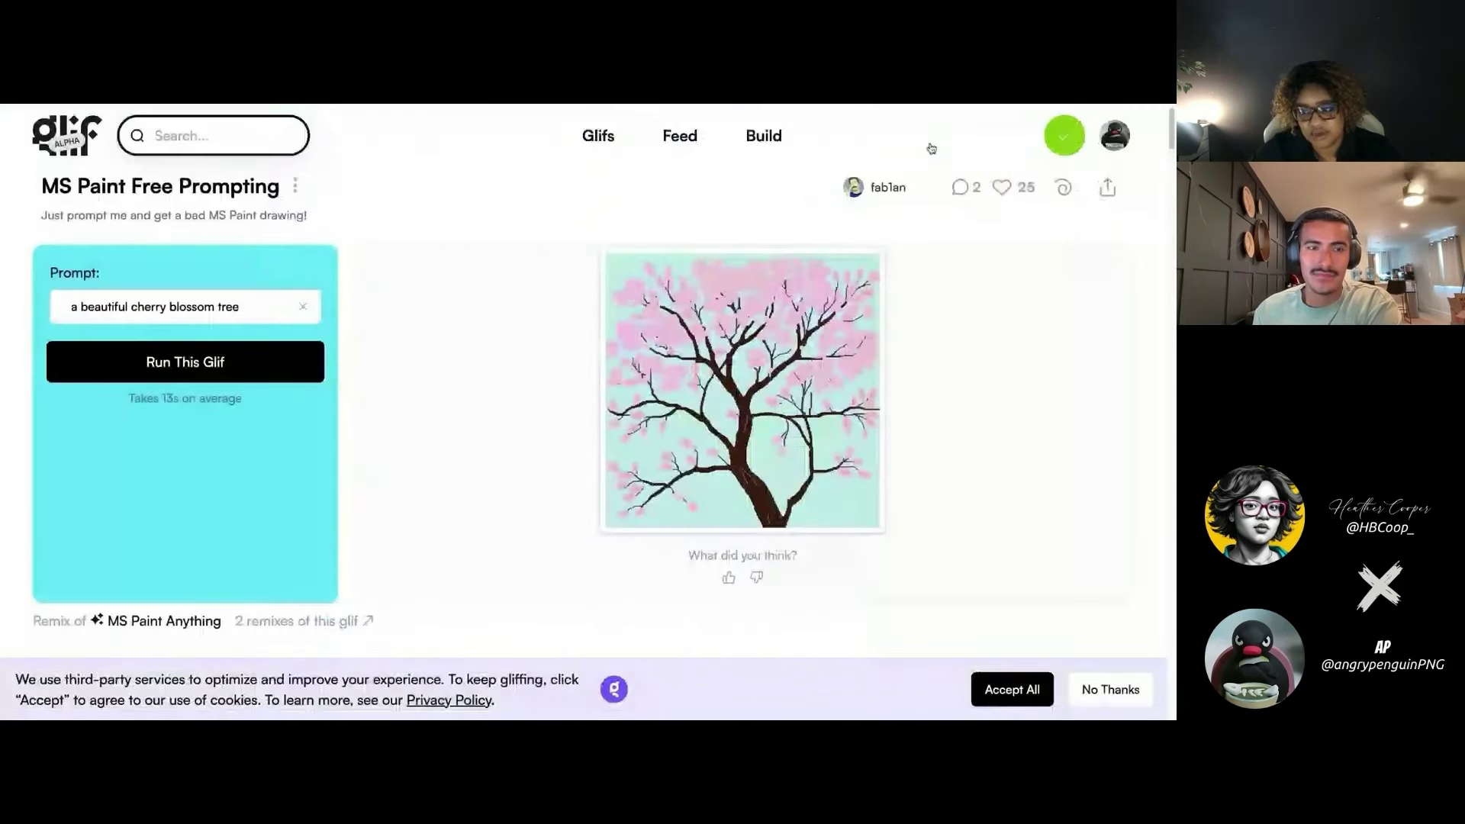
click(597, 136)
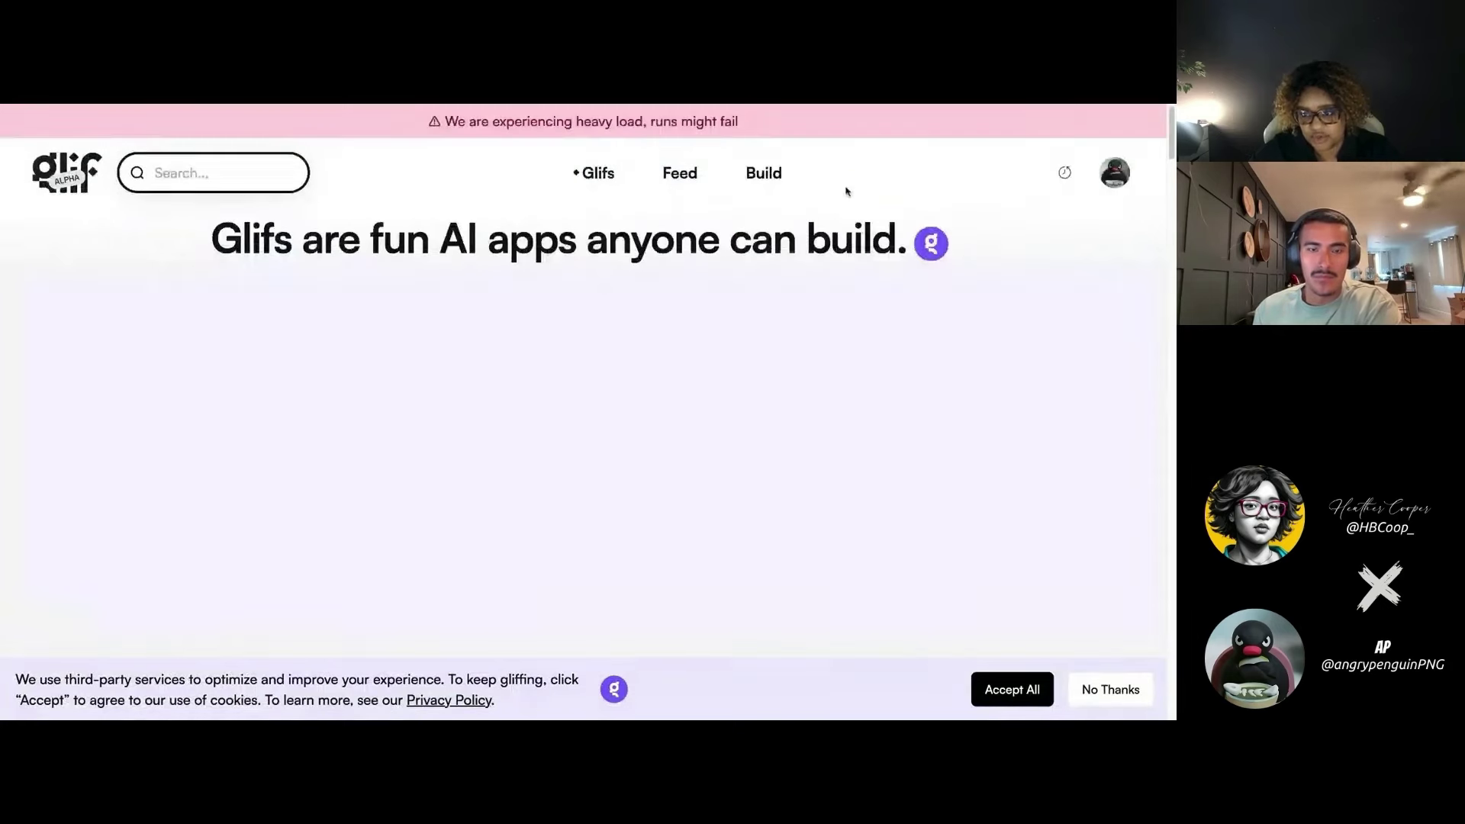